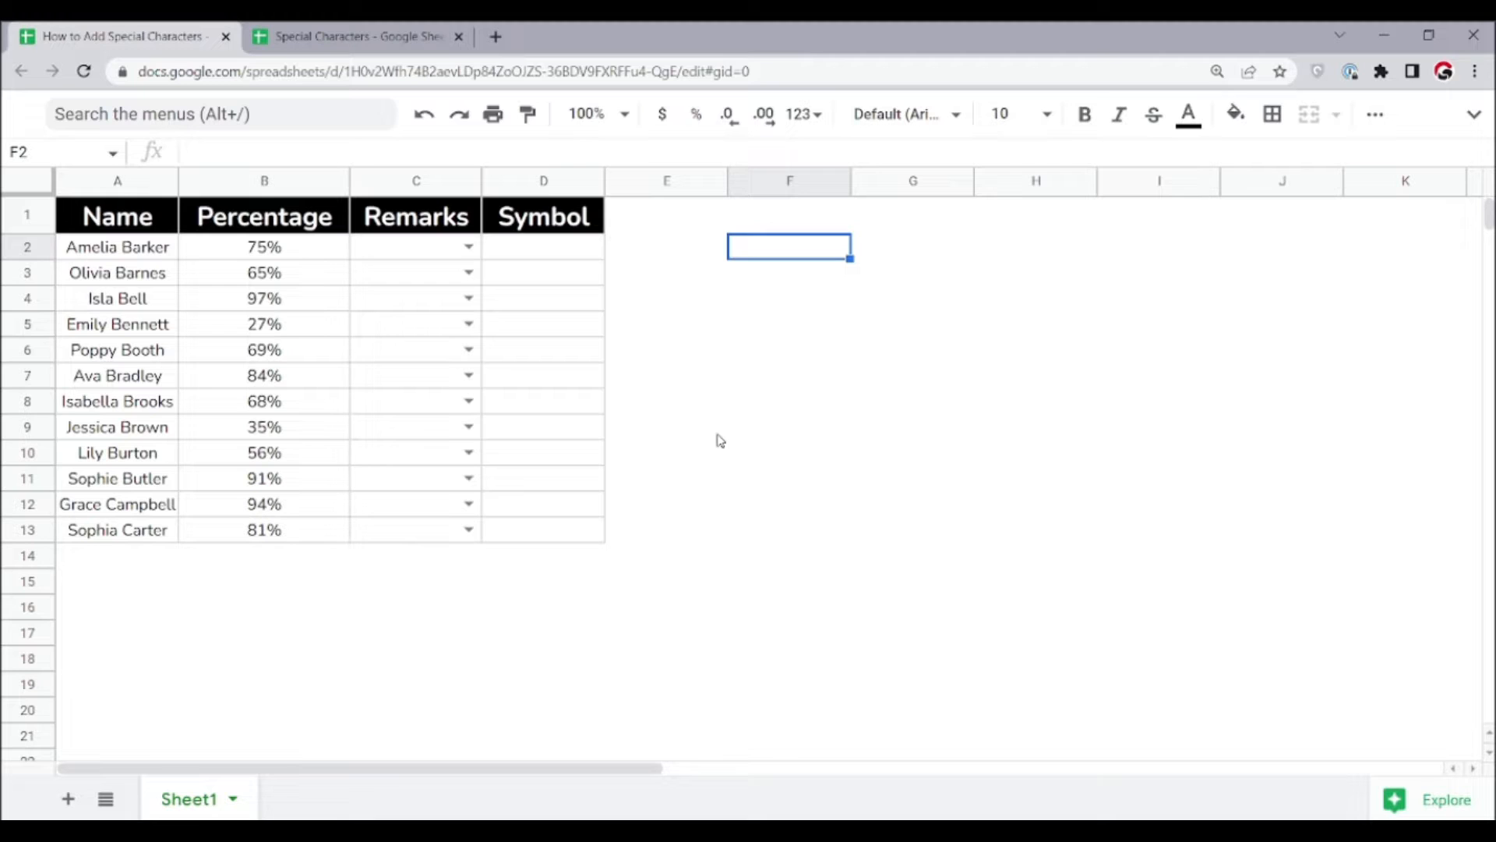
- Examine the scores in the Percentage column next to the empty Remarks cells
key(Left)
key(Left)
key(Left)
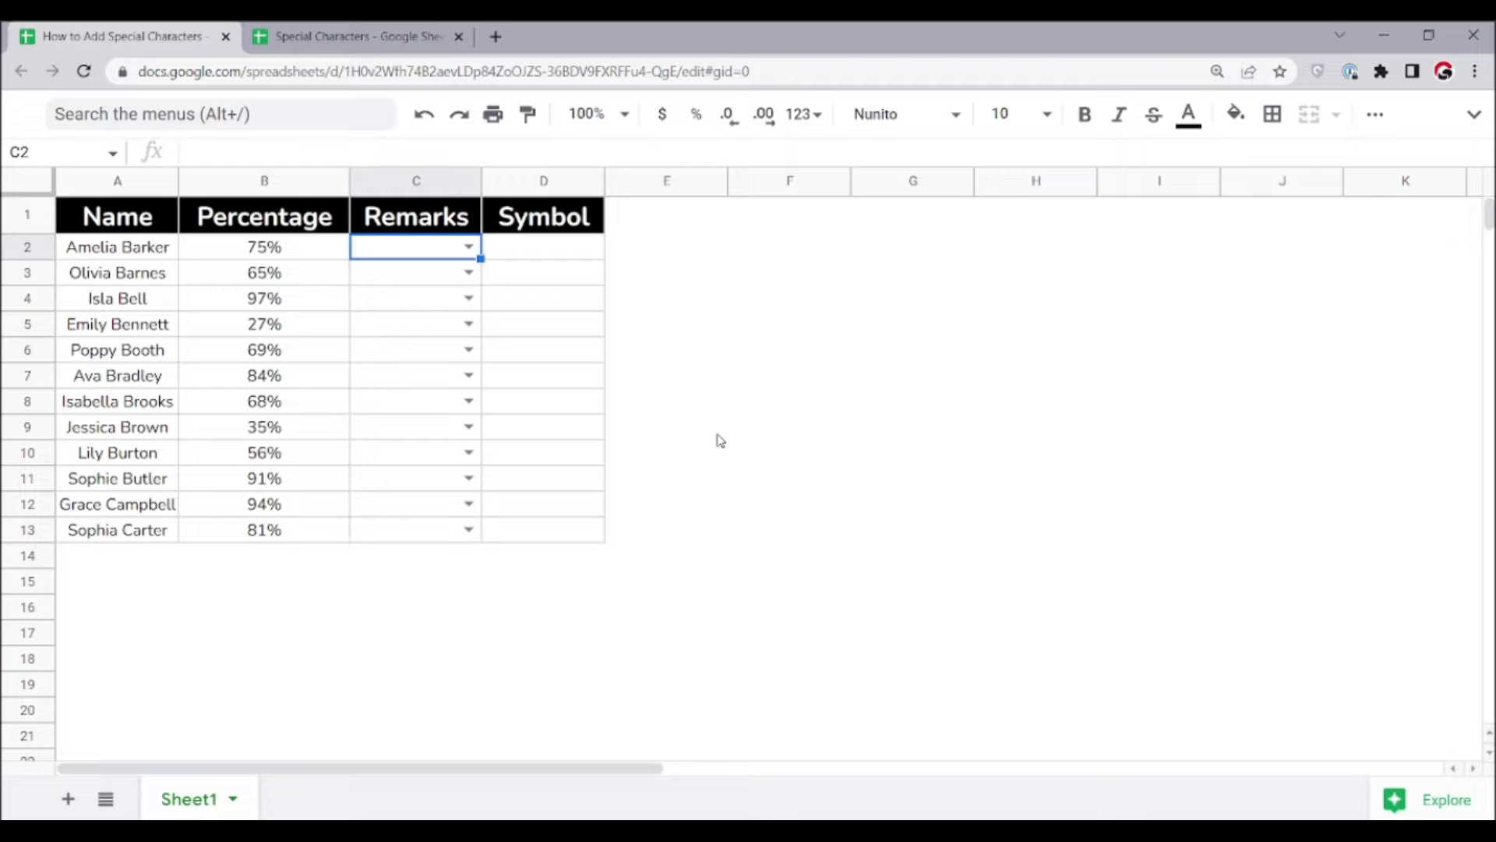
key(Left)
key(Down)
key(Down)
key(Down)
key(Down)
key(Down)
key(Down)
key(Down)
key(Up)
key(Up)
key(Up)
key(Up)
key(Up)
key(Up)
key(Up)
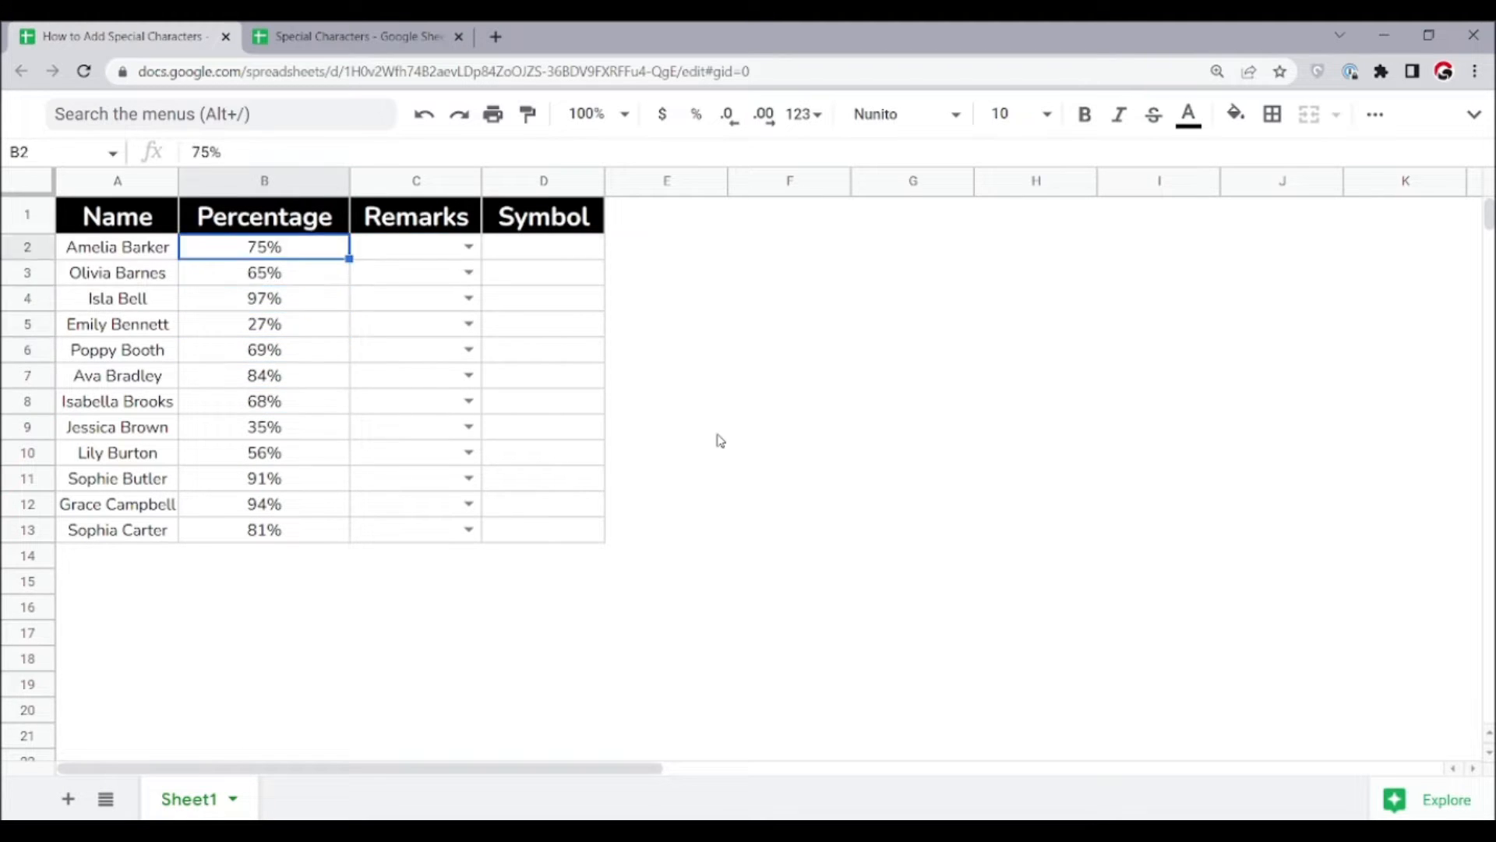
key(Down)
key(Down)
key(Down)
key(Down)
key(Down)
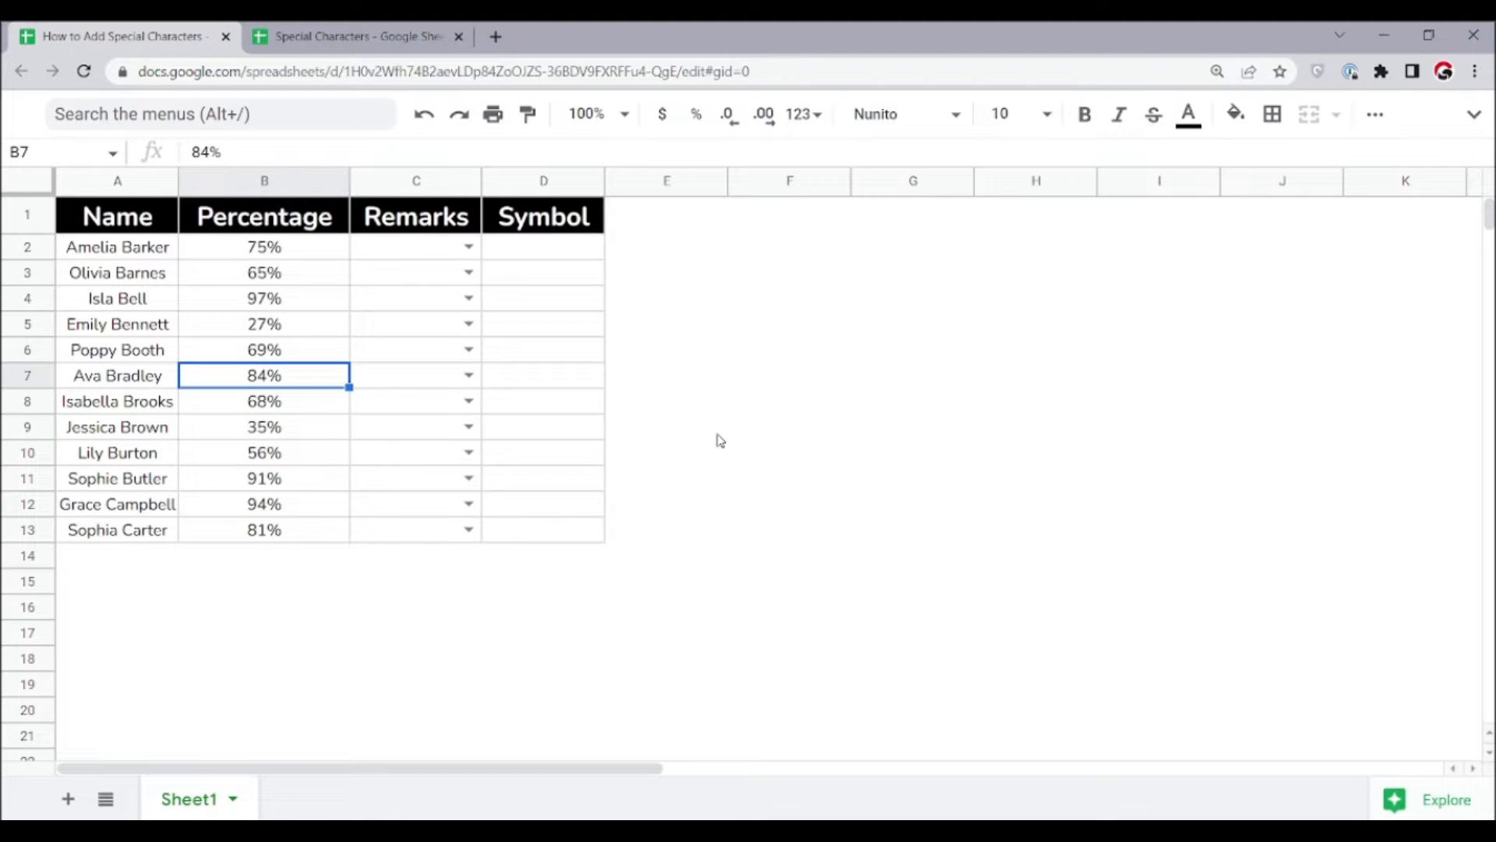
key(Up)
key(Up)
key(Up)
key(Up)
key(Up)
- Set the remark in cell C2, for the 75% score, to Good after reviewing the available options
key(Right)
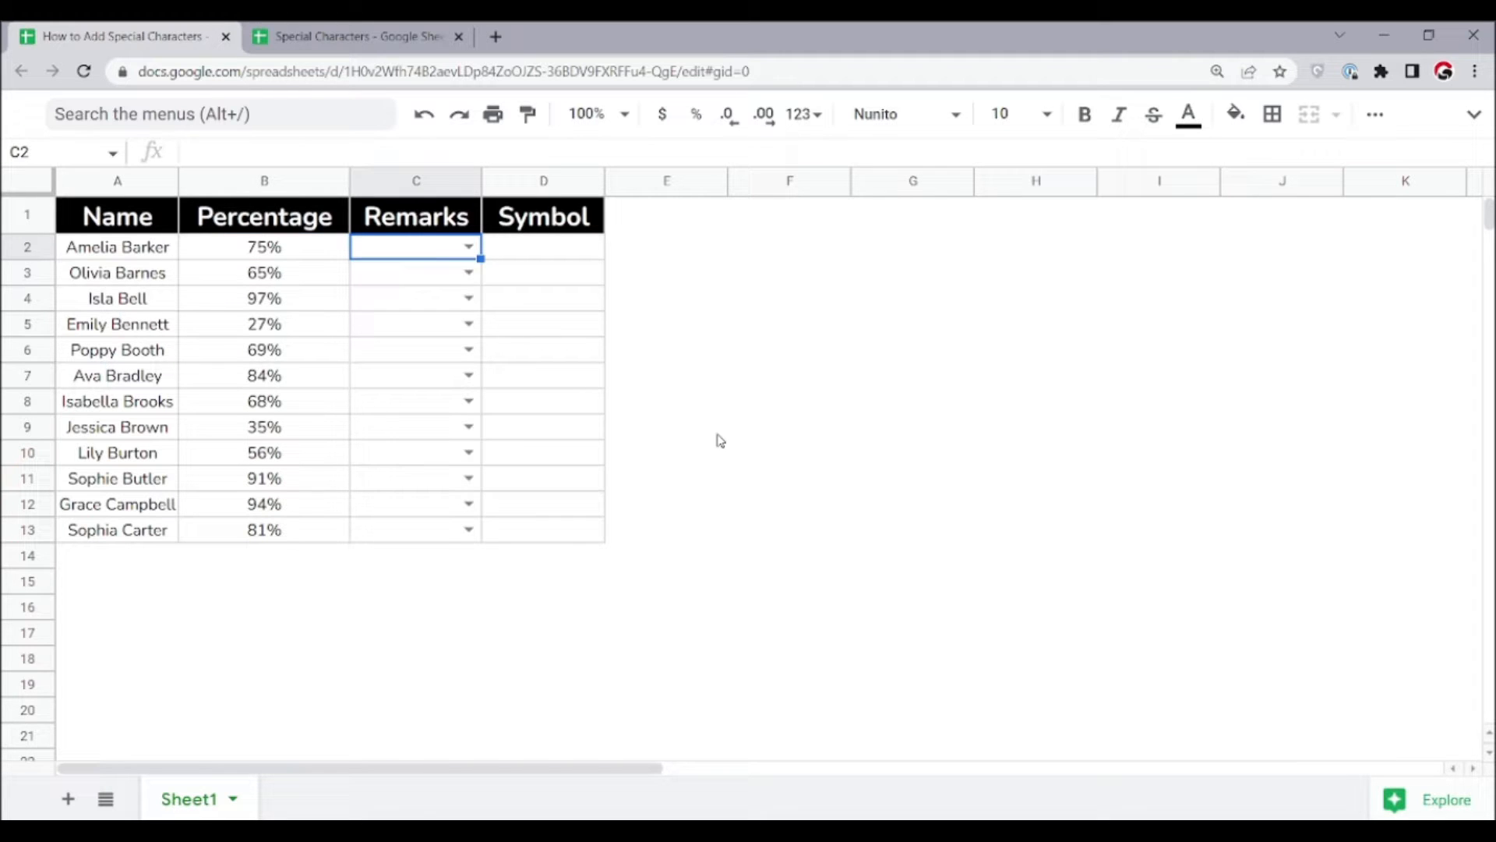
key(Return)
key(Down)
key(Down)
key(Down)
key(Down)
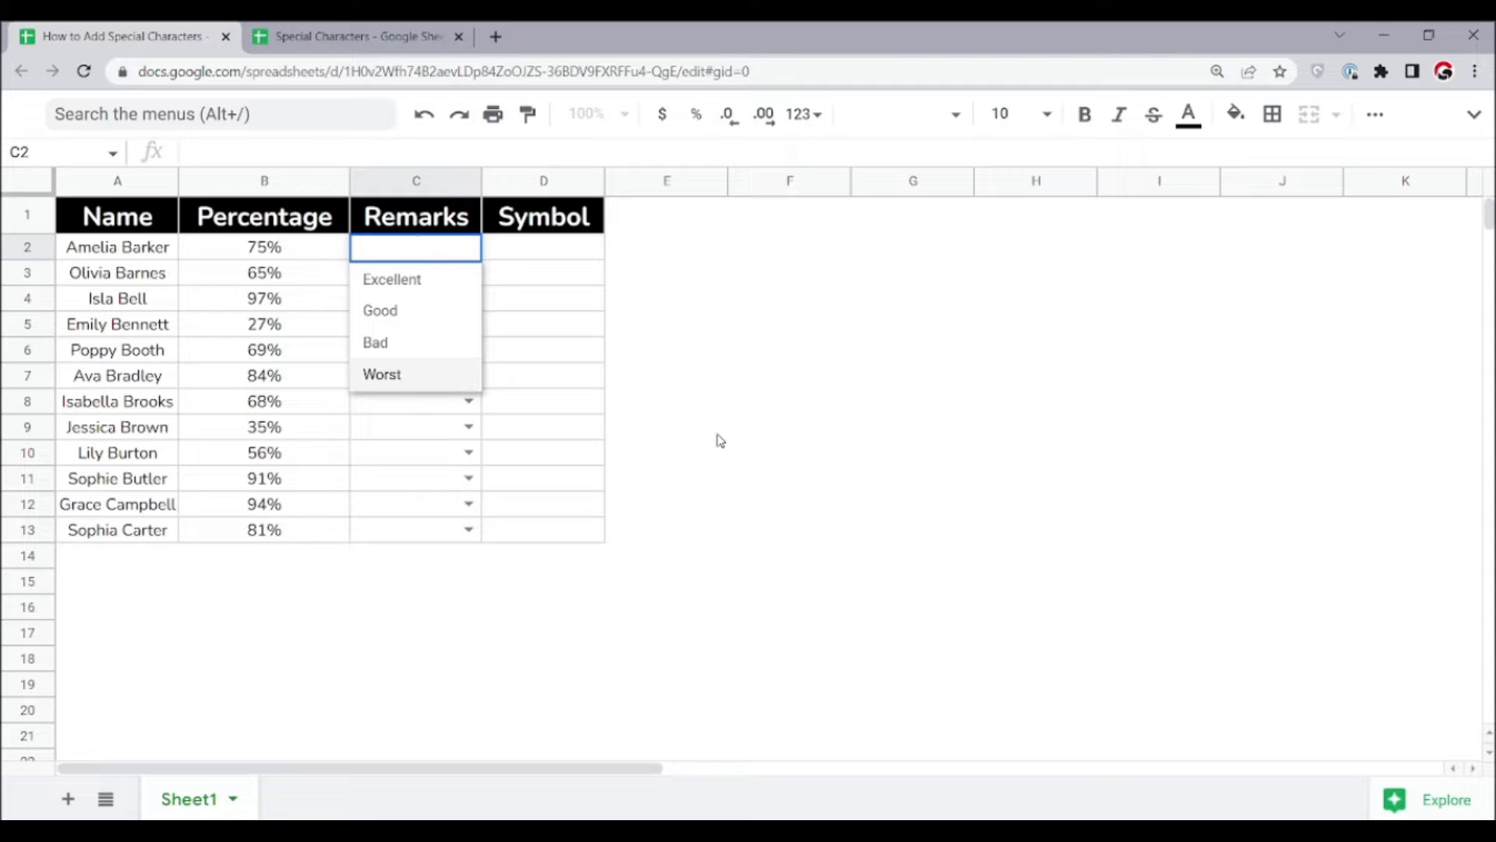
key(Up)
key(Up)
key(Up)
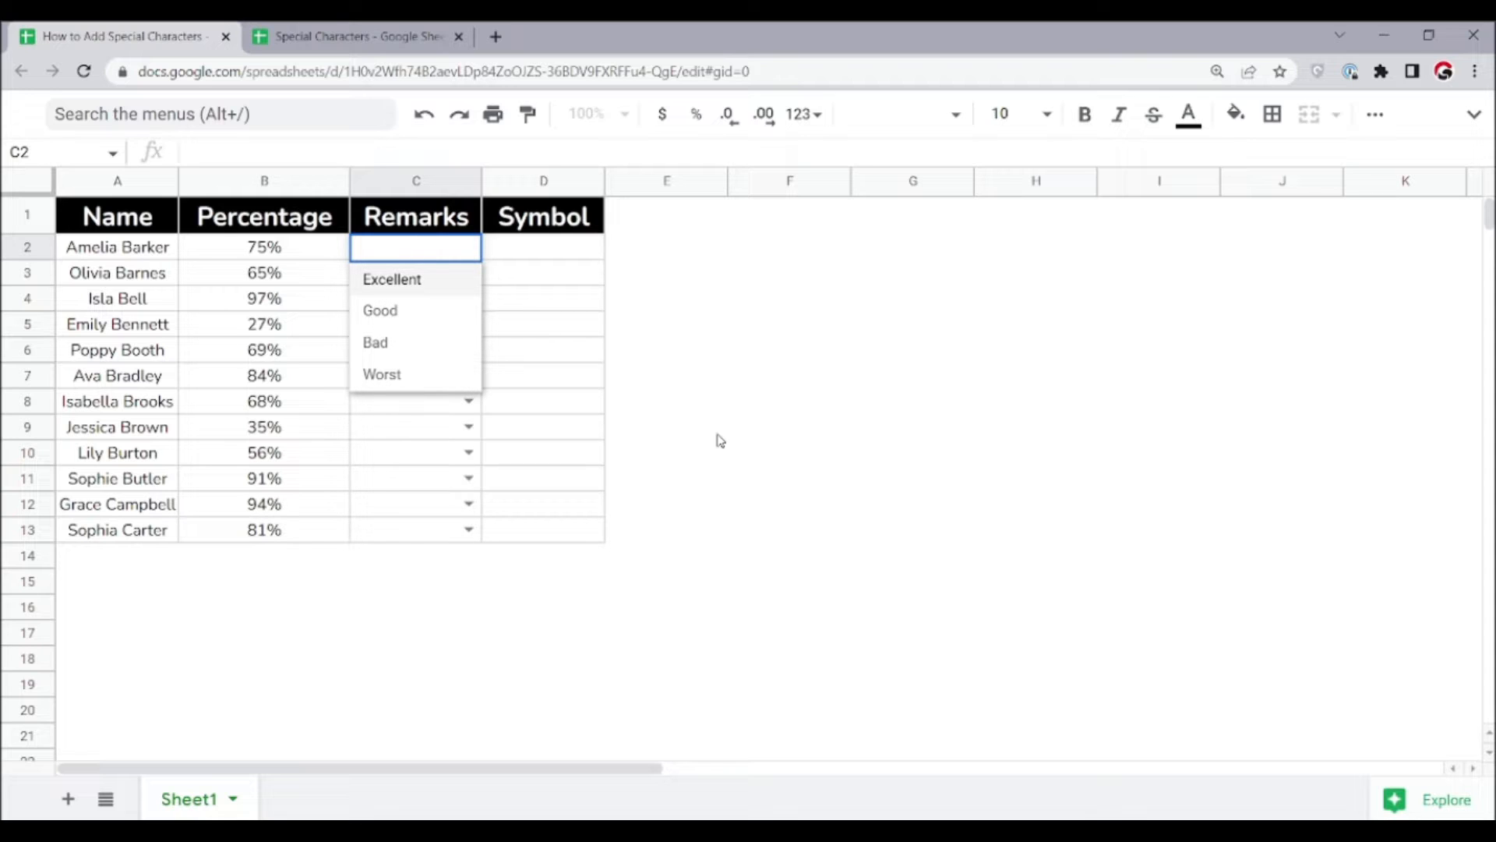
key(Down)
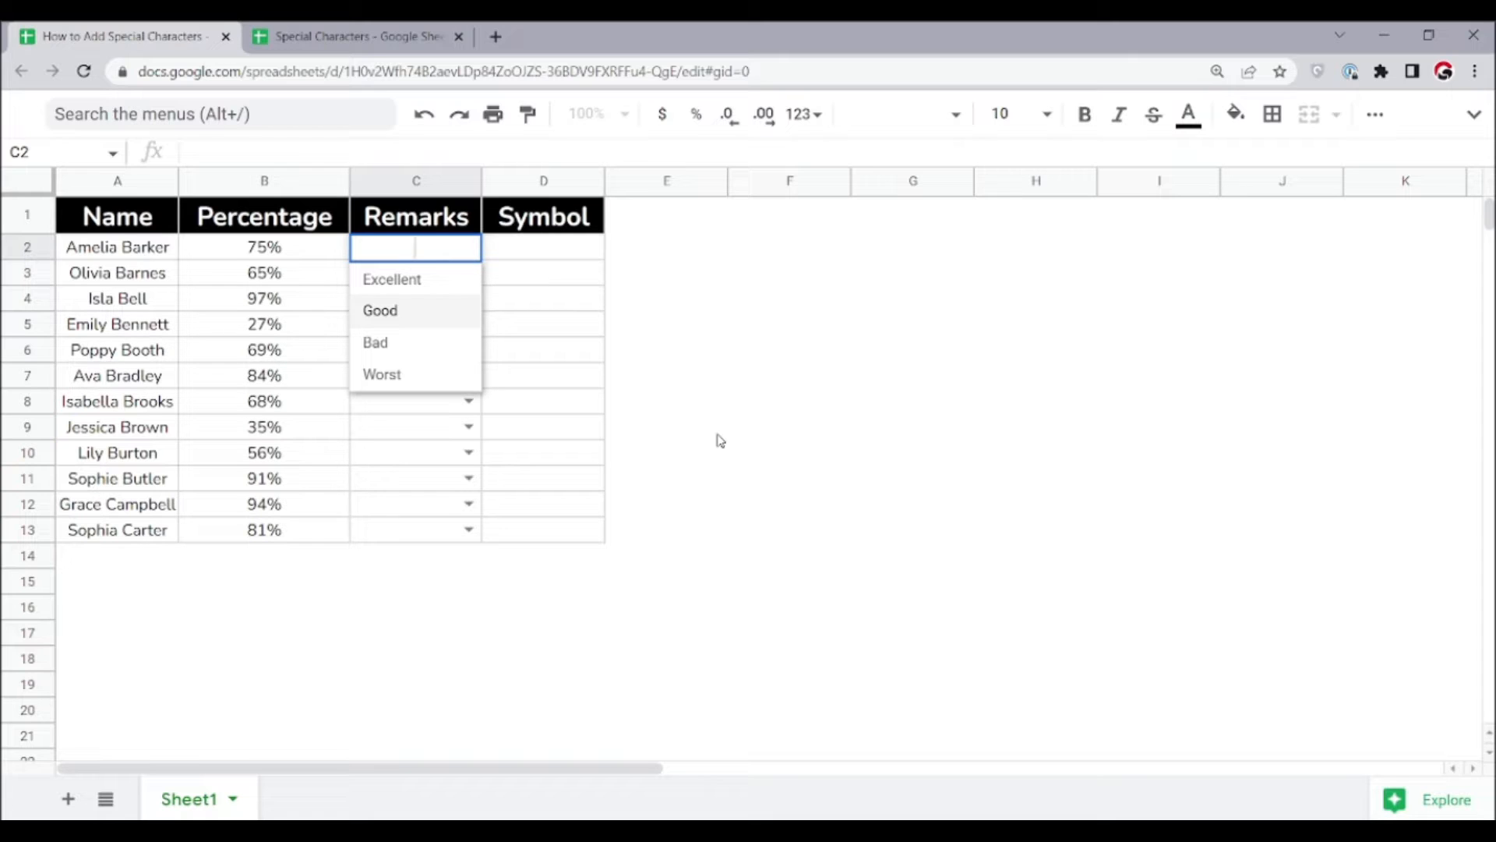
key(Return)
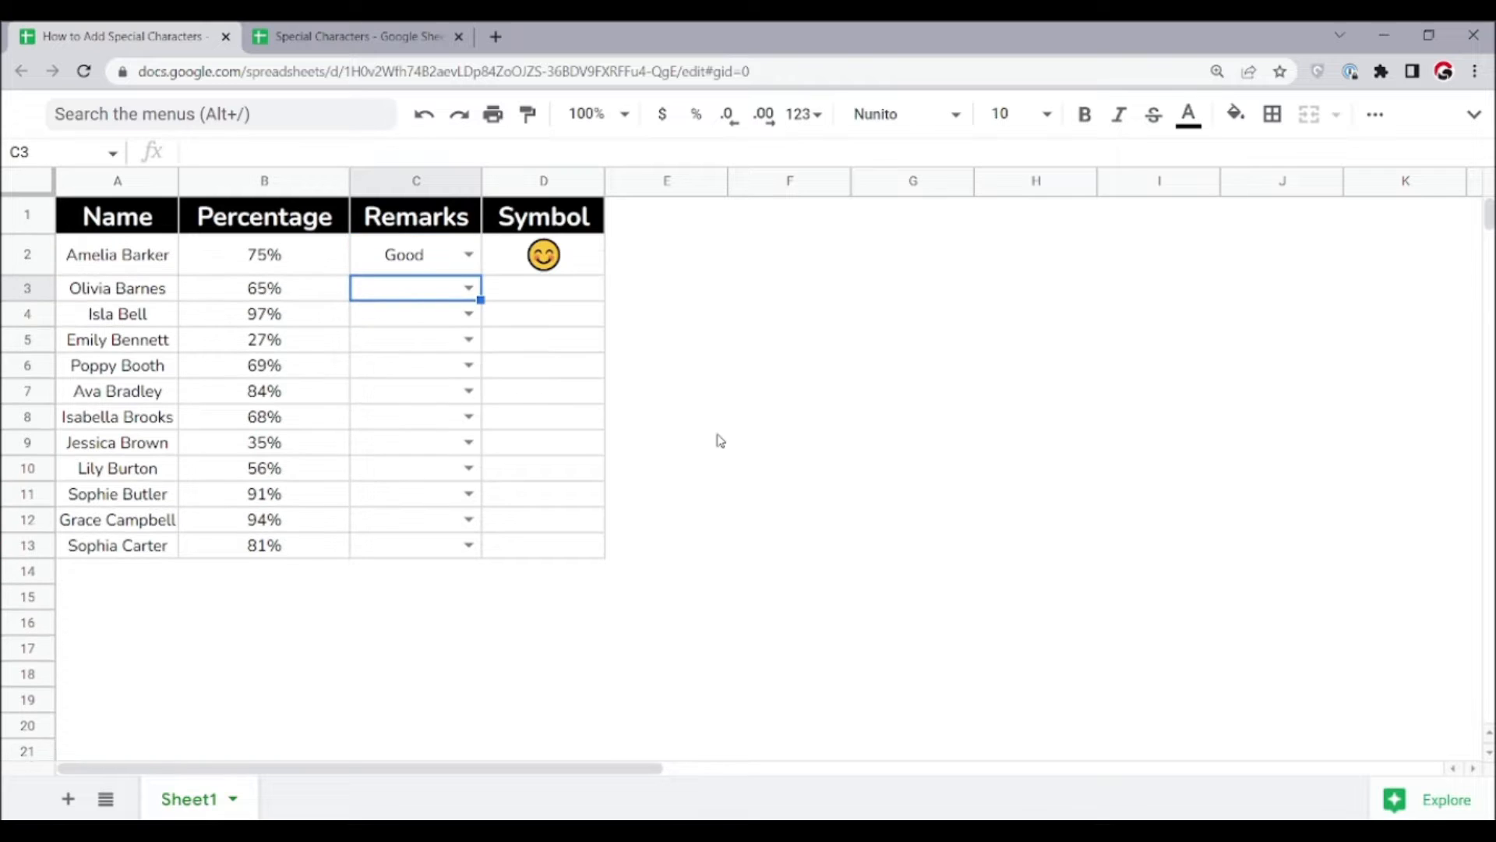
- Set the remark in cell C3, for the 65% score, to Good
key(Up)
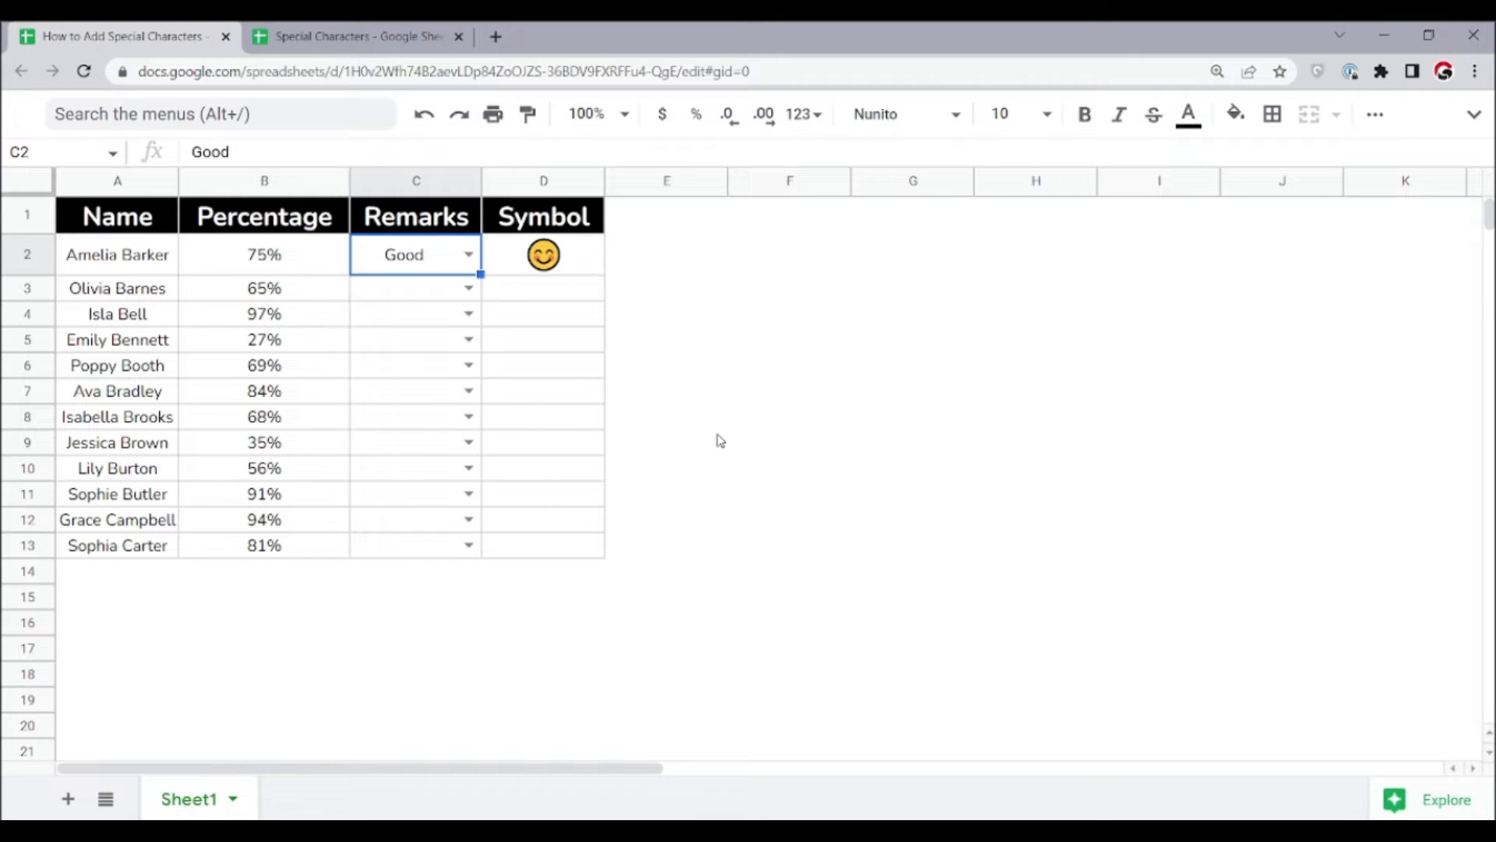
key(Down)
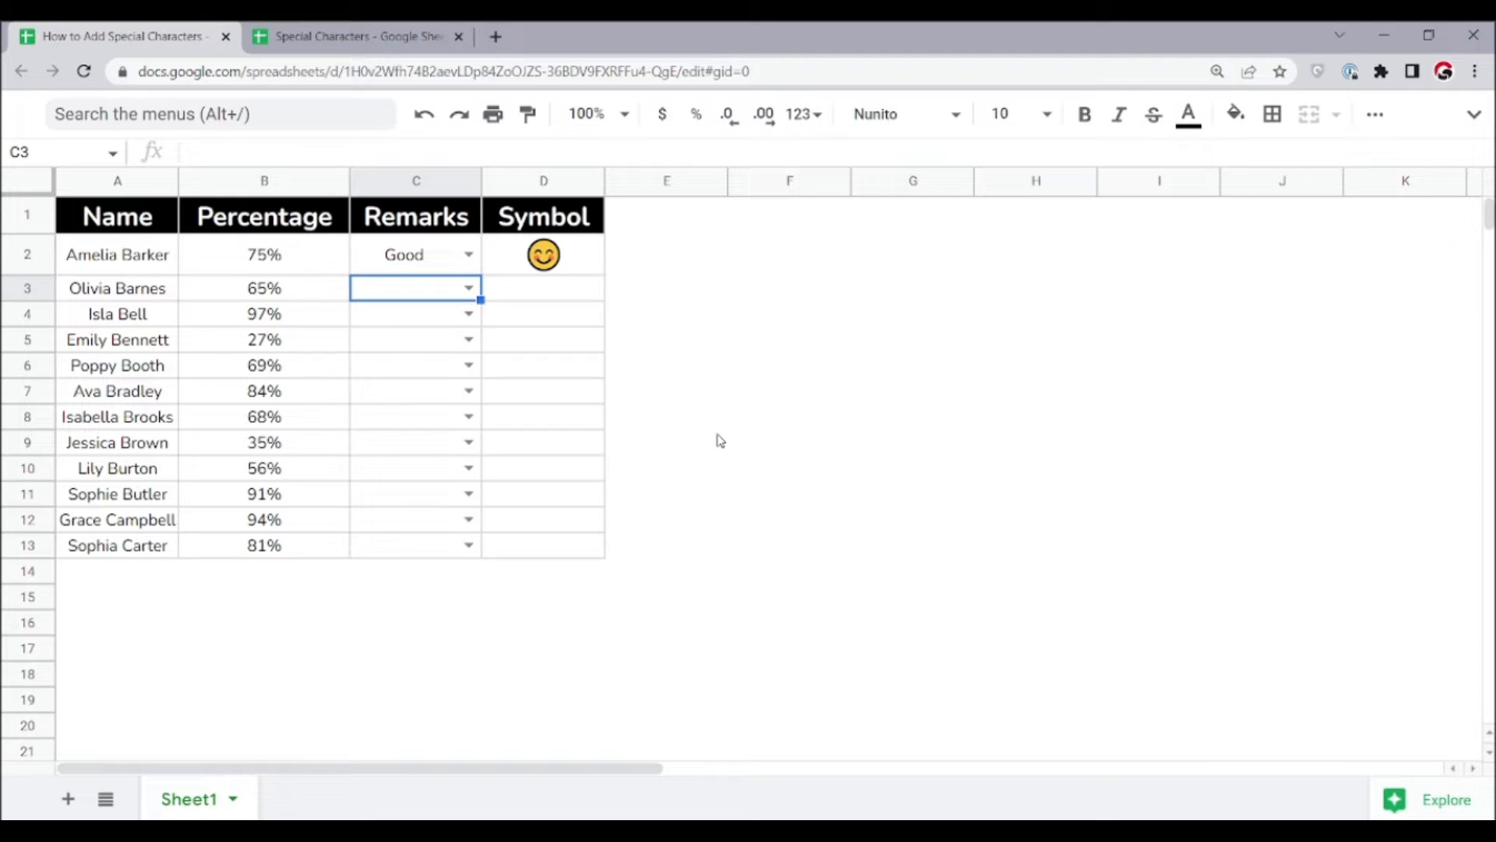
key(Return)
key(Down)
key(Down)
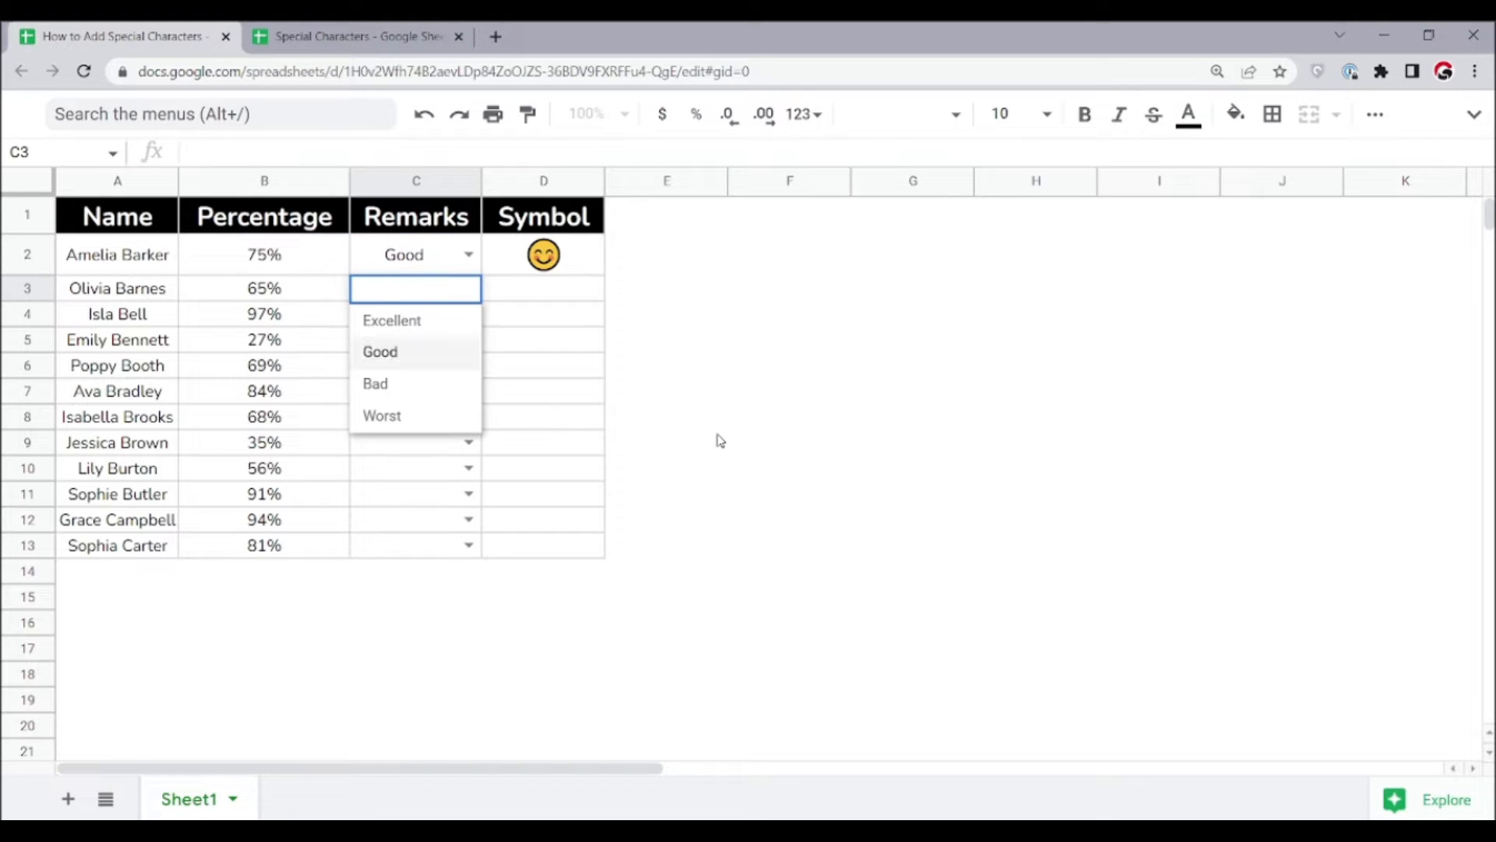
key(Return)
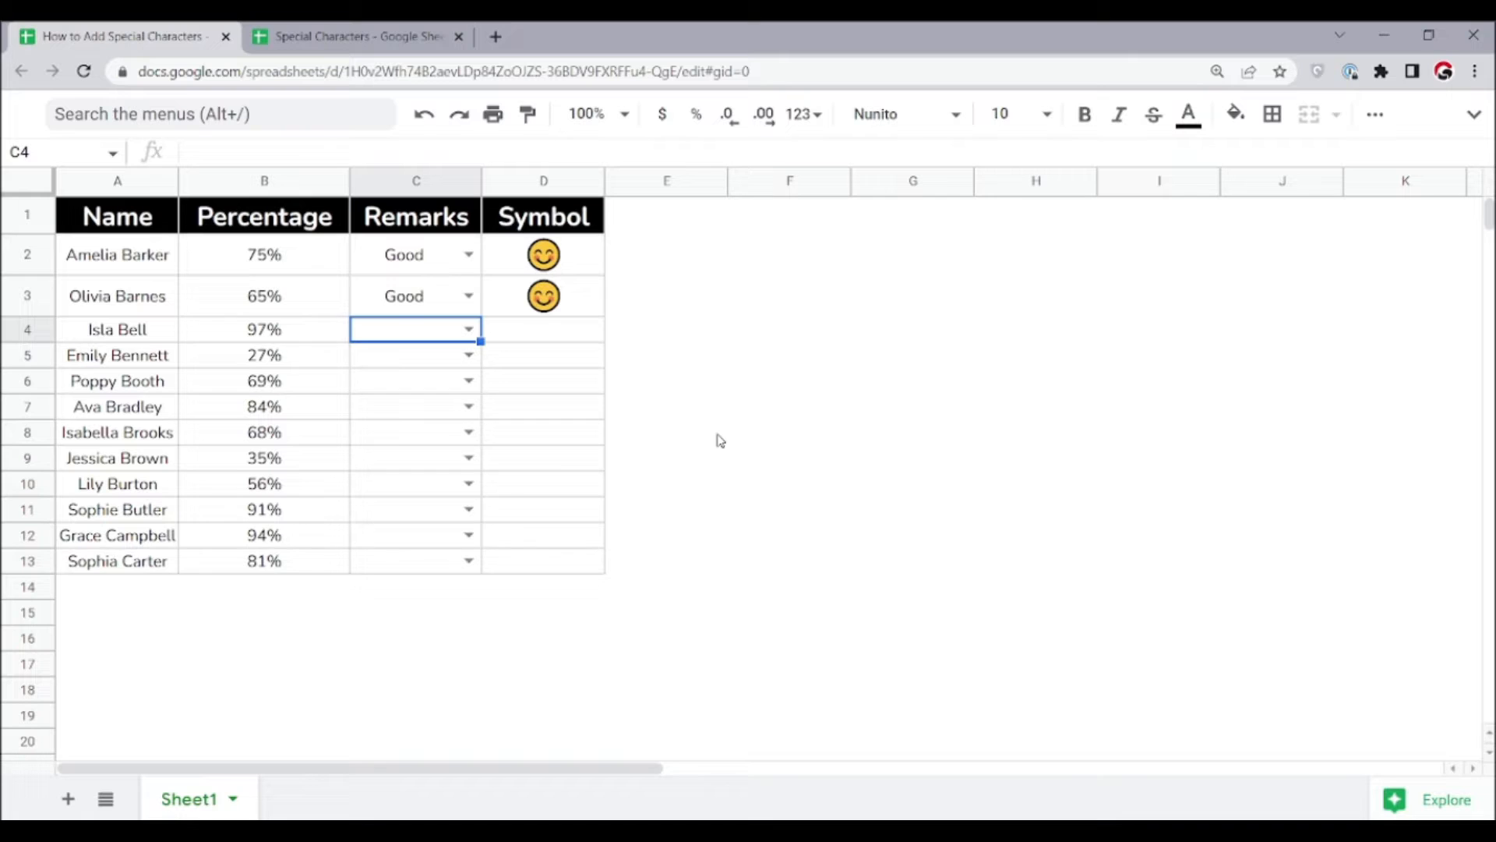
- Set the remark in cell C4, for the 97% score, to Excellent
key(Left)
key(Right)
key(Return)
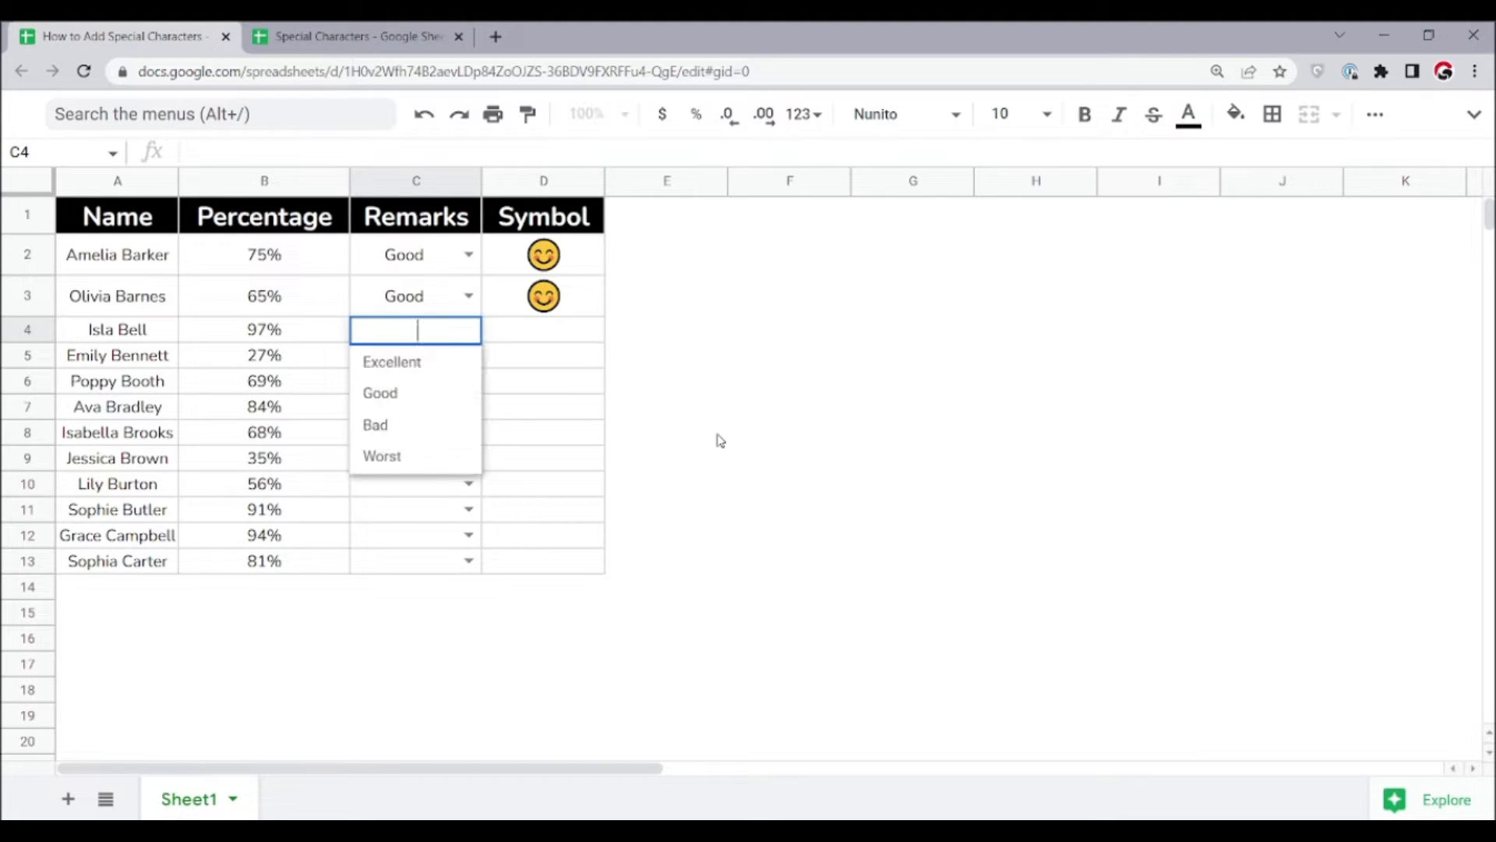
key(Down)
key(Return)
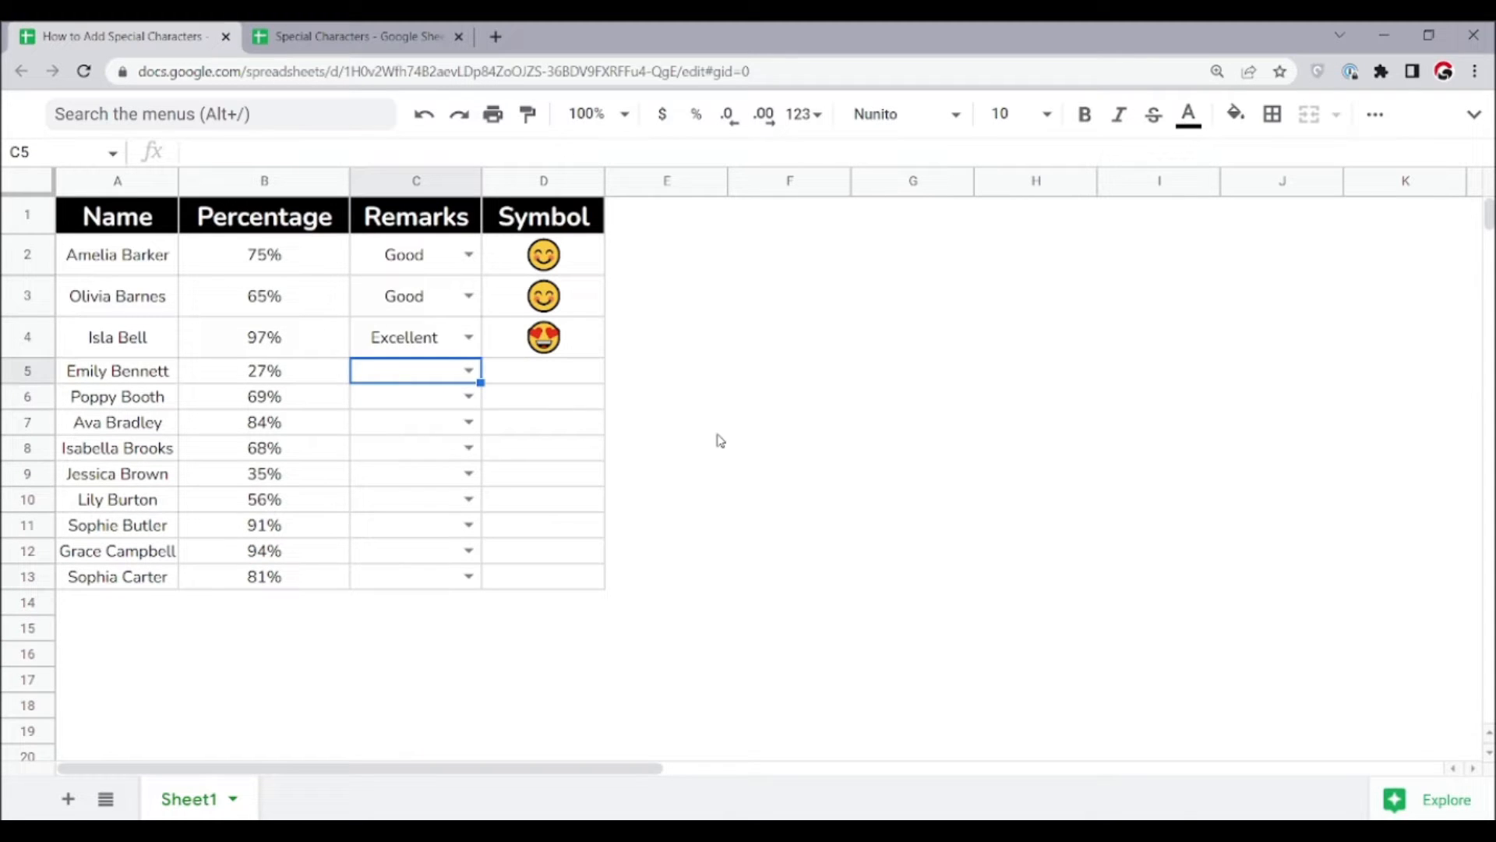
- Set the remark in cell C5, for the 27% score, to Worst
key(Left)
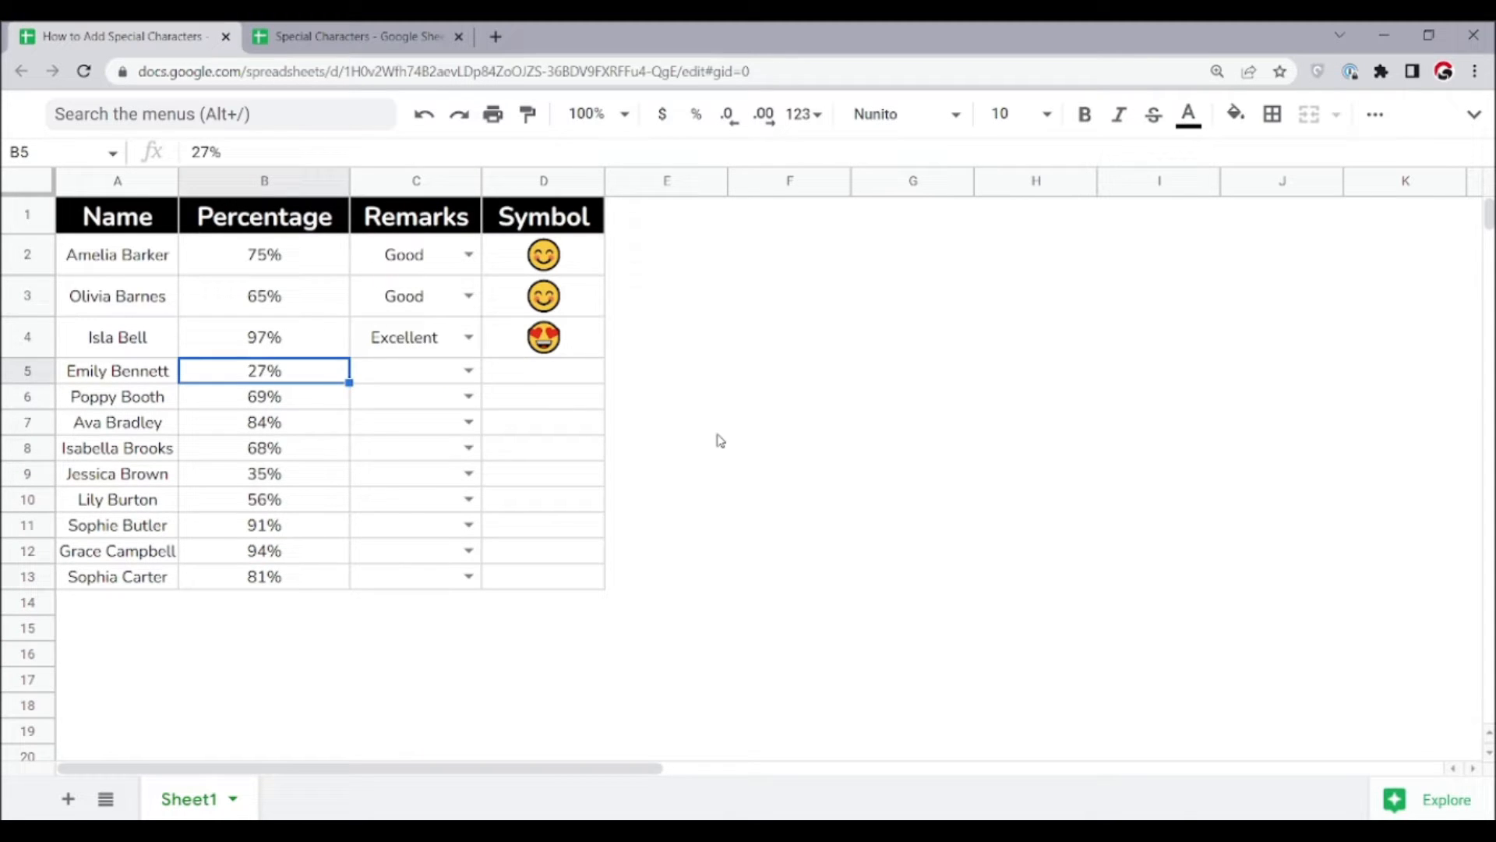
key(Right)
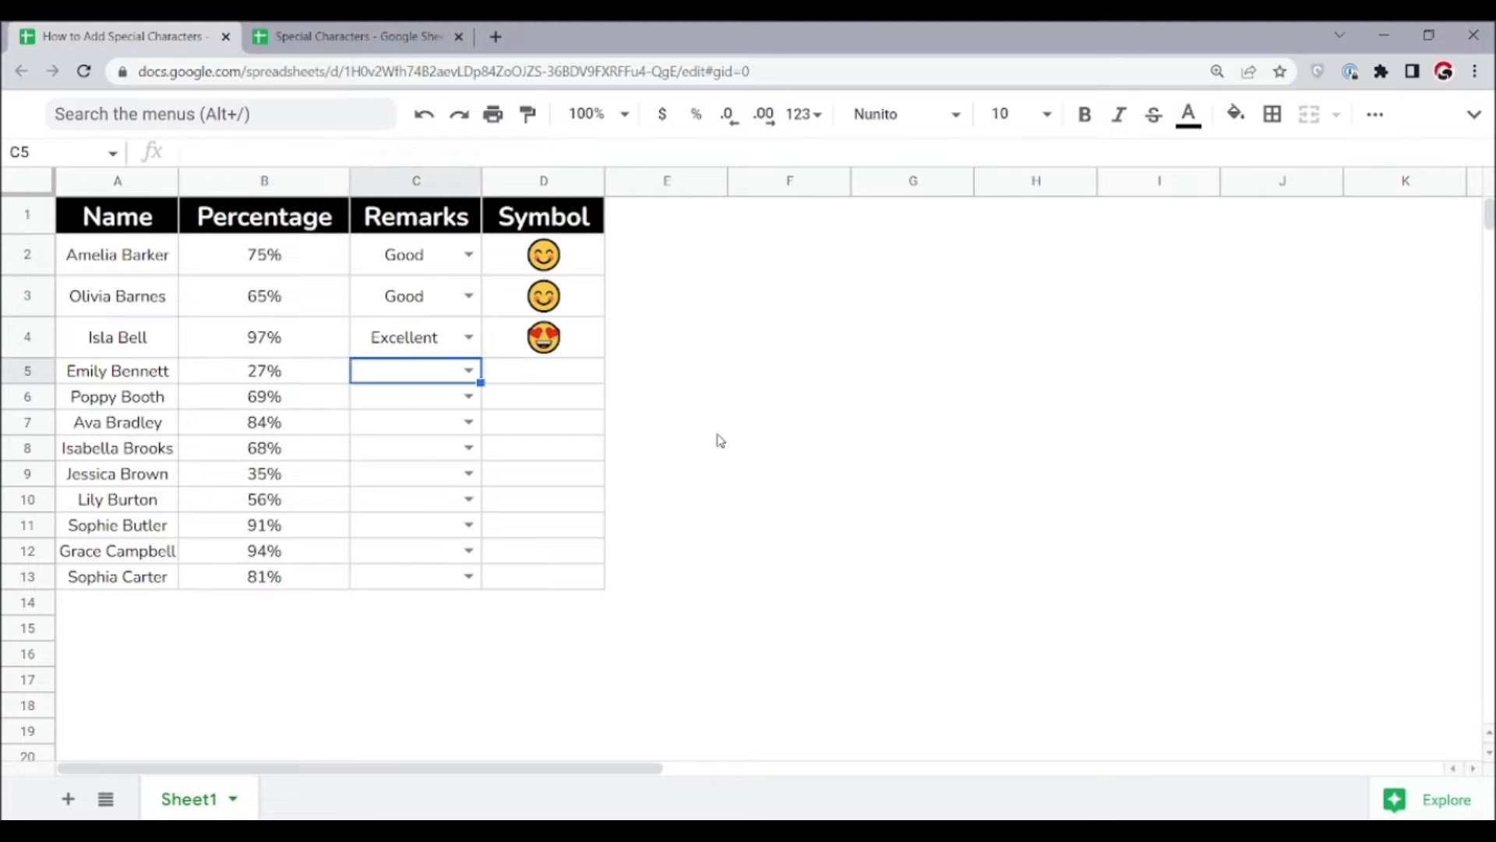
key(Return)
key(Down)
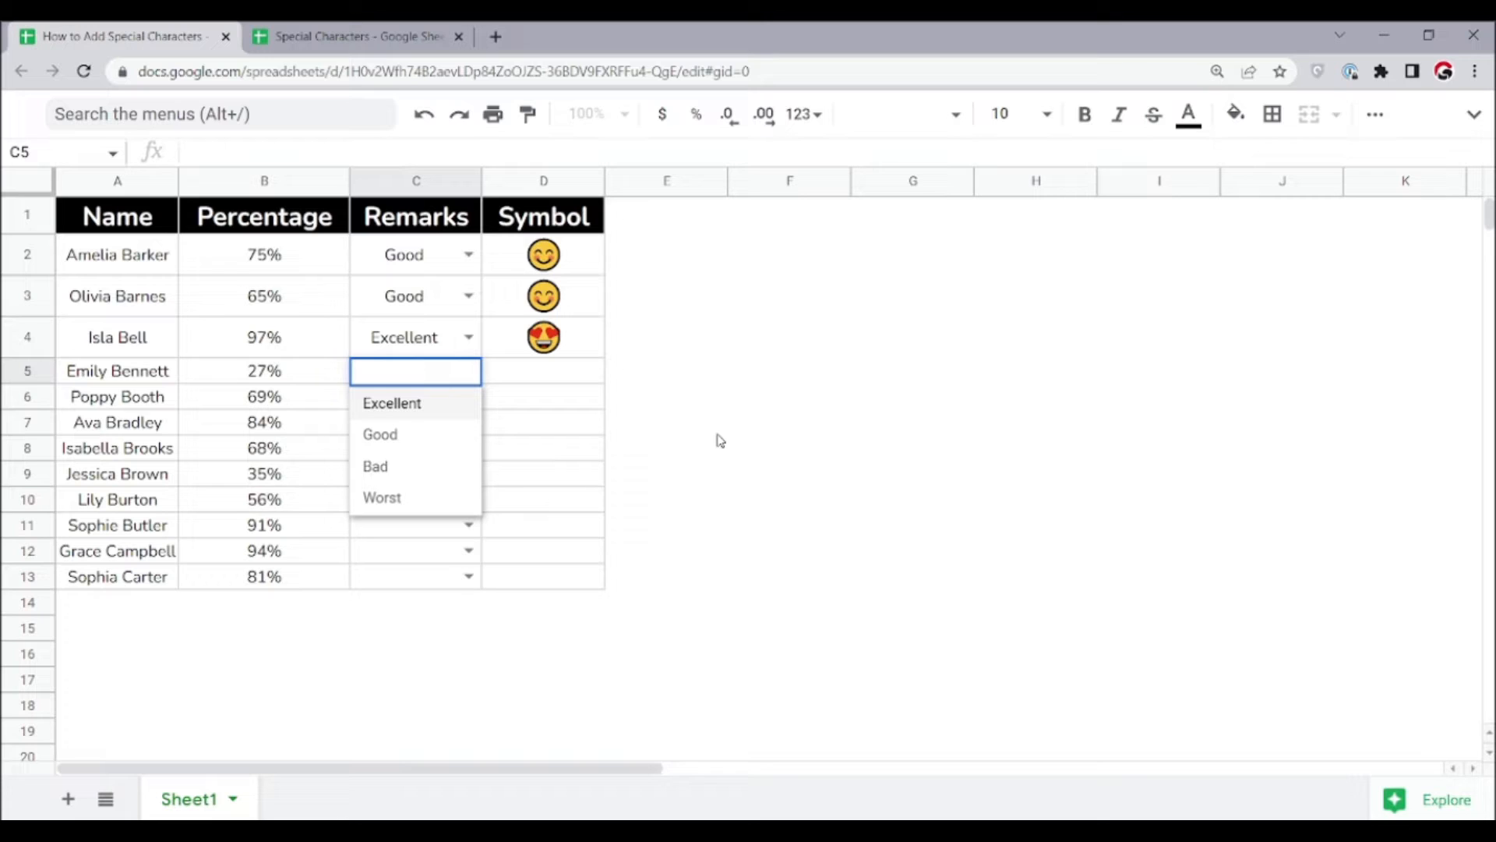
key(Down)
key(Down)
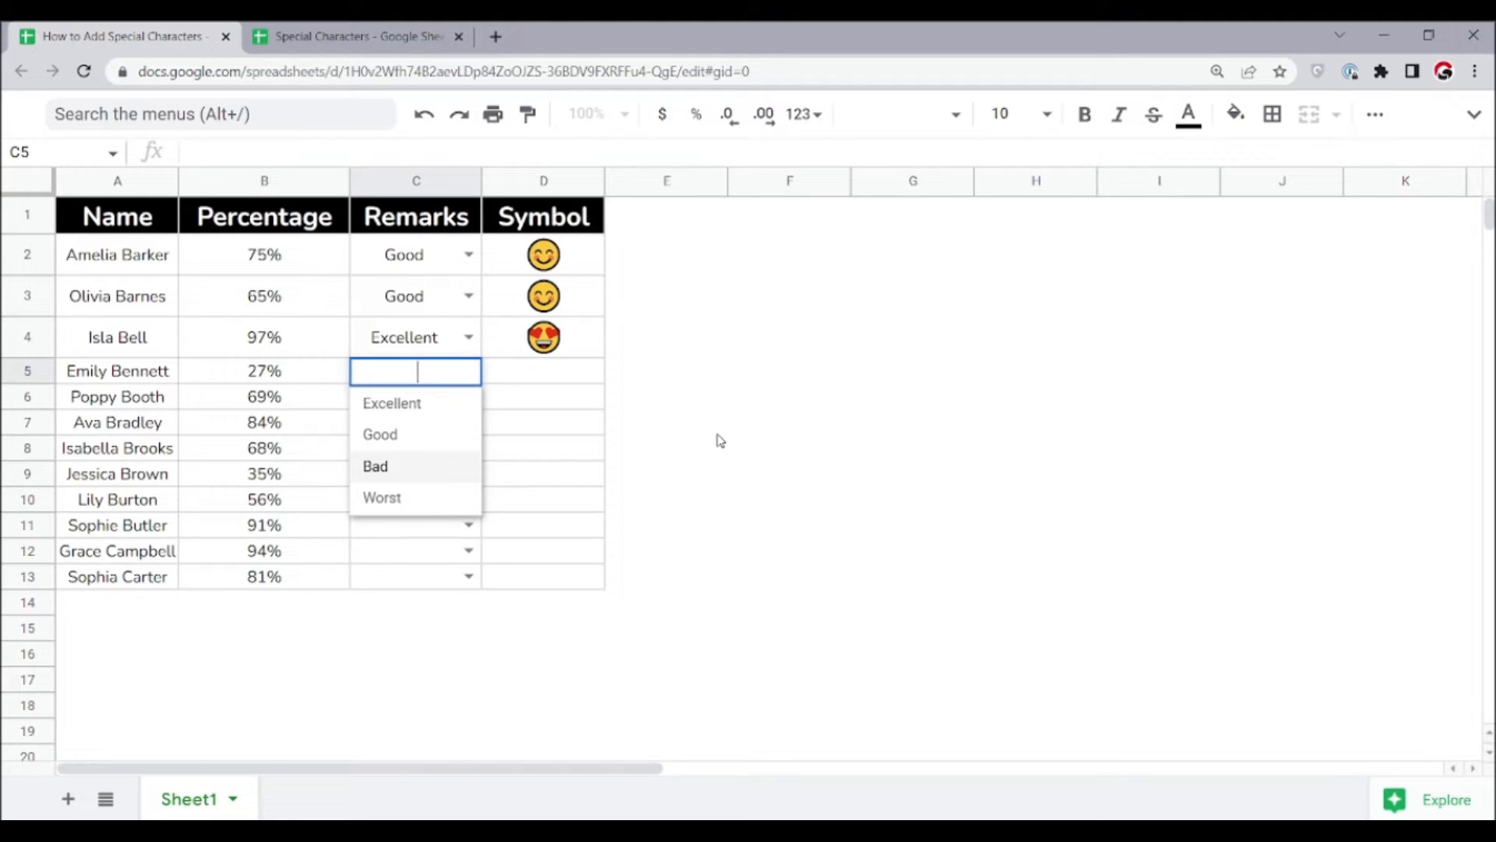
key(Down)
key(Return)
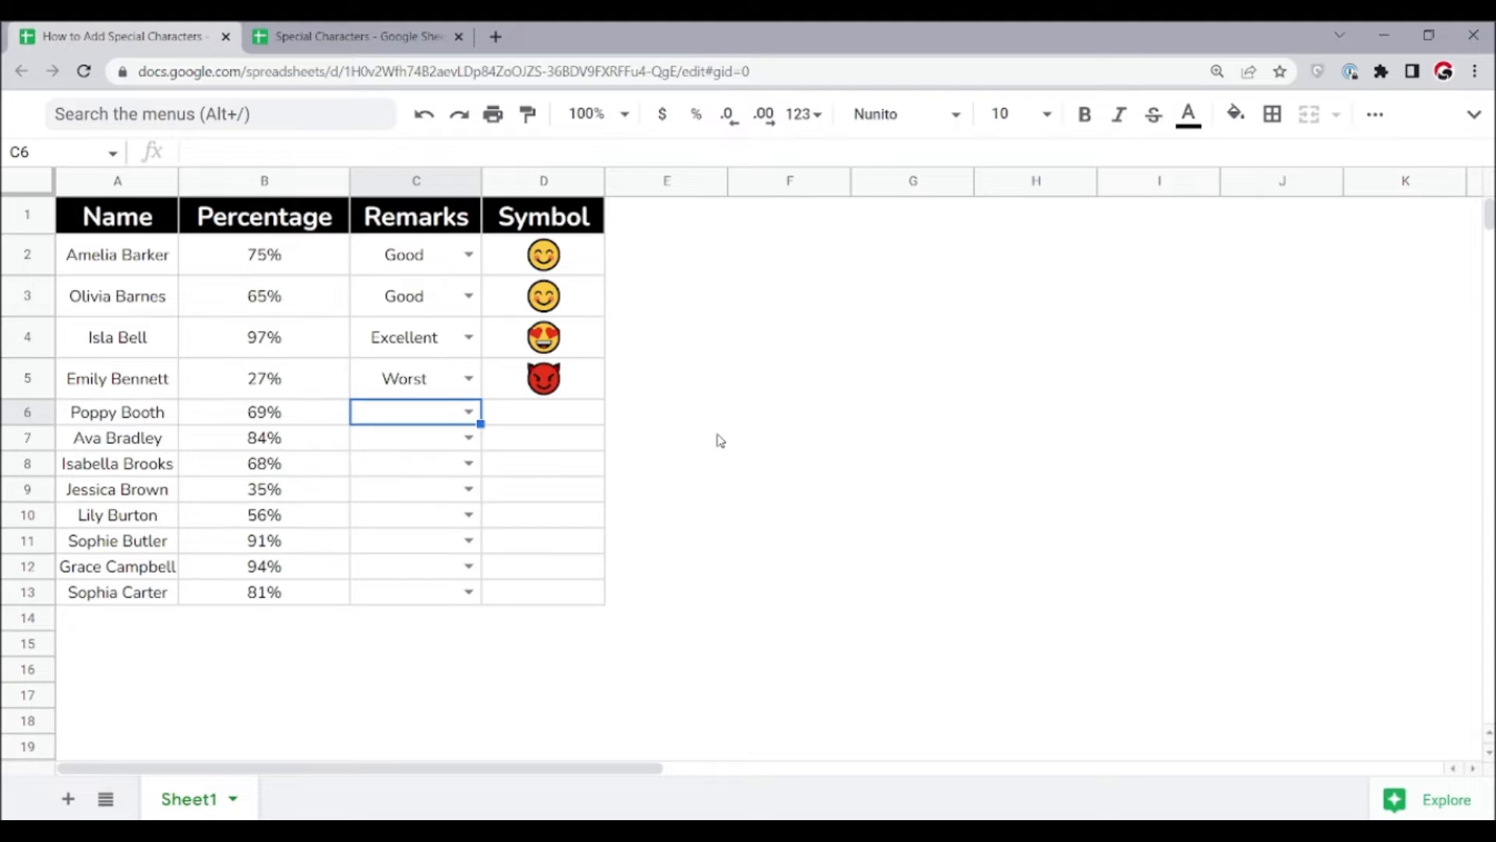
key(Up)
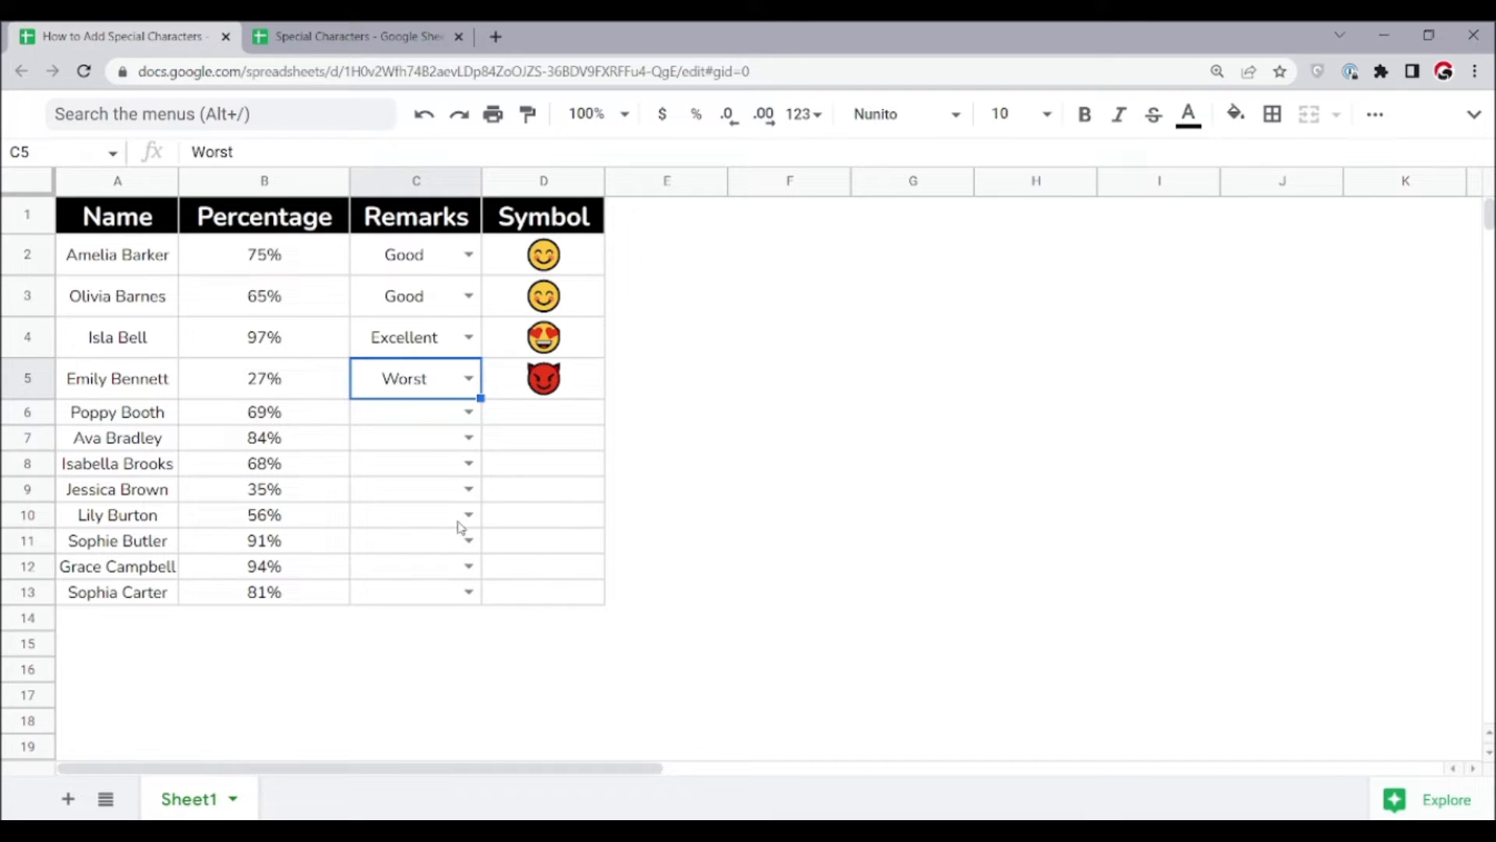
key(Down)
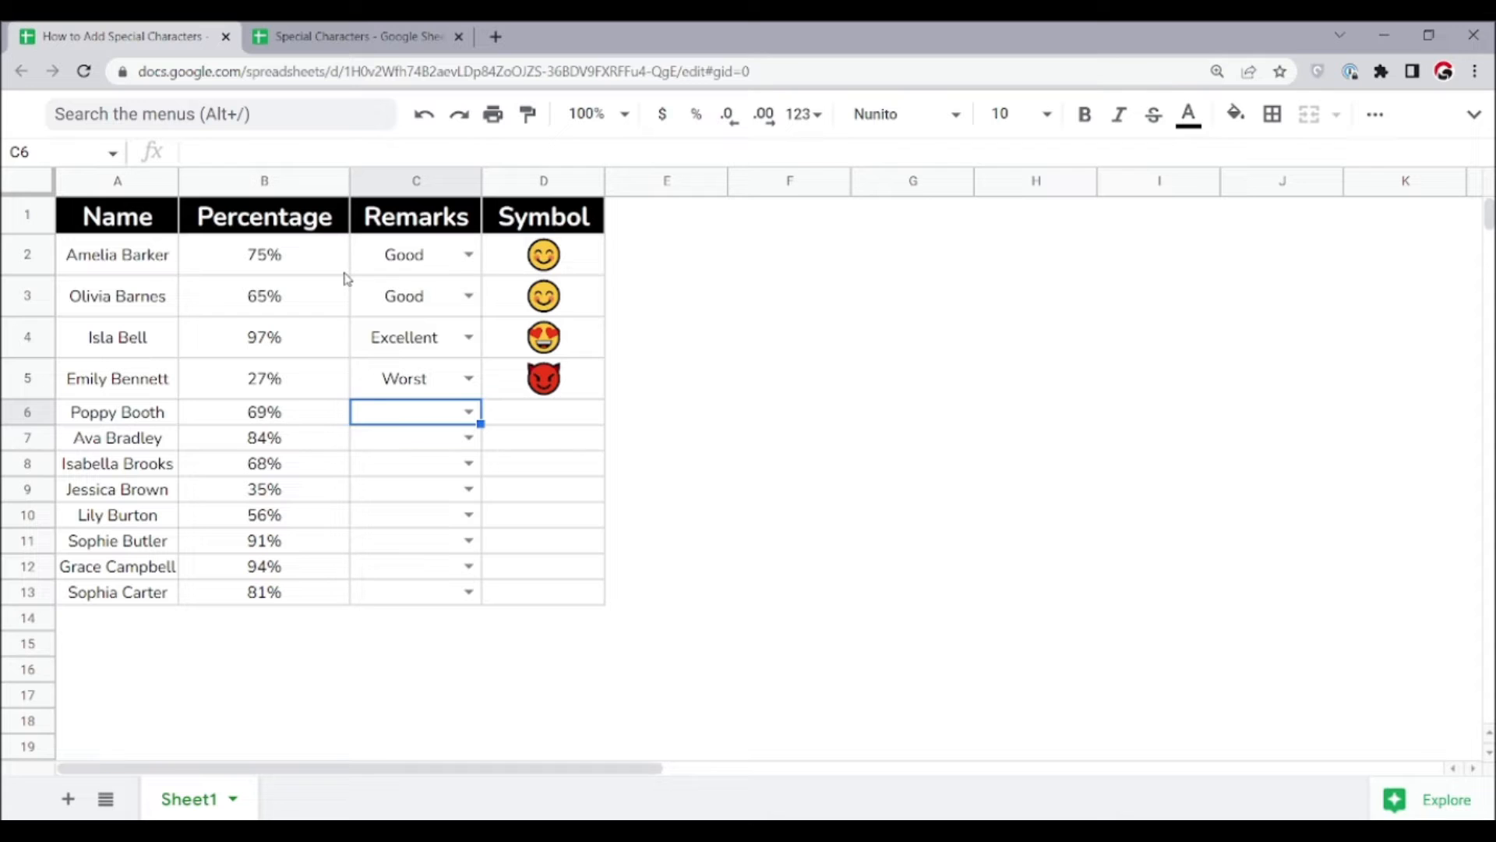
- Switch to the Special Characters spreadsheet and examine its characters with their Dec and Hex codes, through to the shapes and emoji groups
click(426, 36)
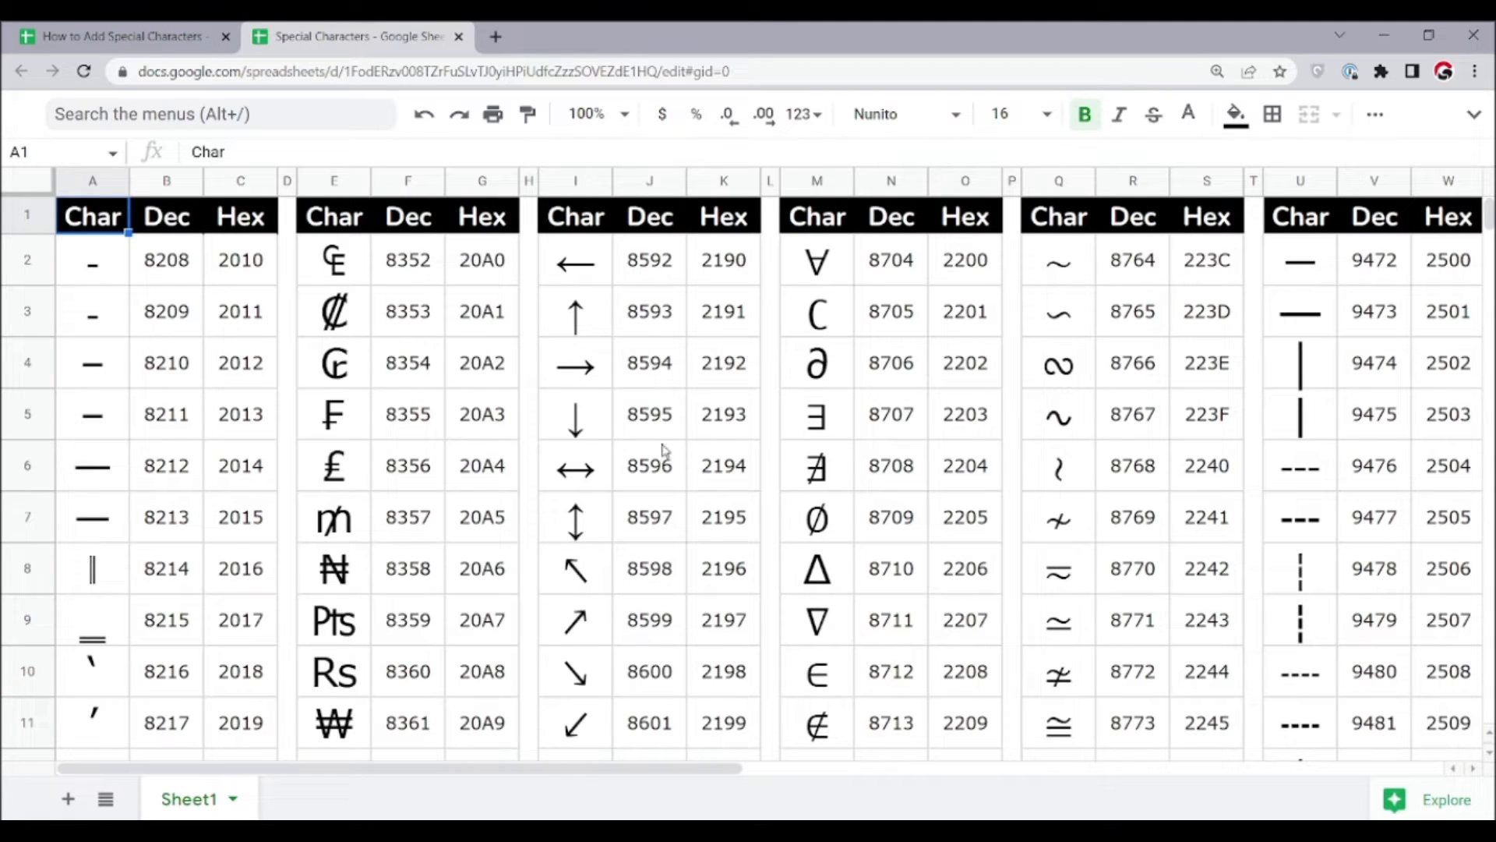
drag(187, 224, 160, 464)
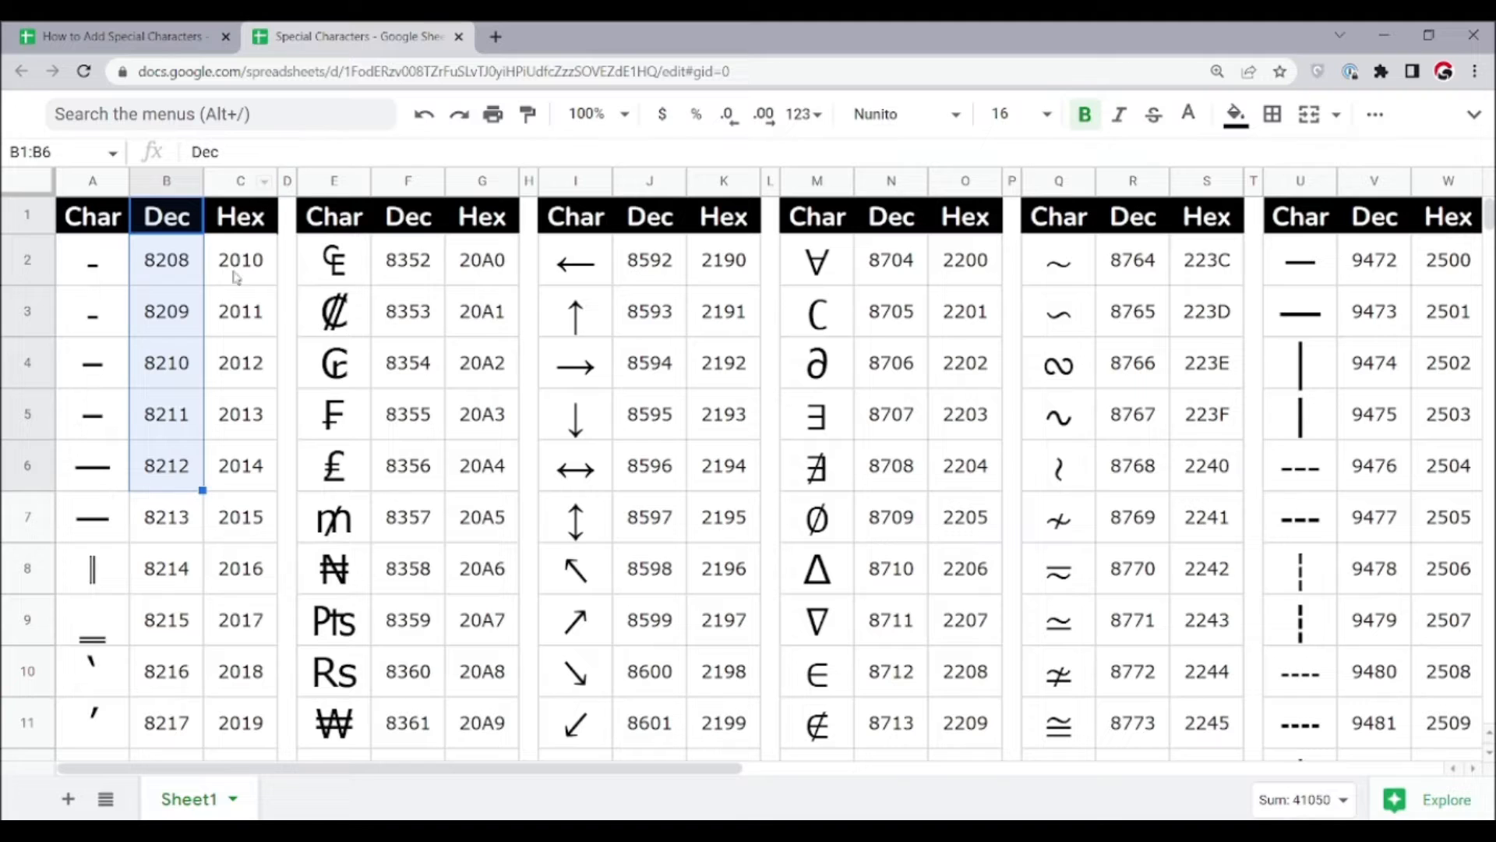
drag(234, 216, 234, 517)
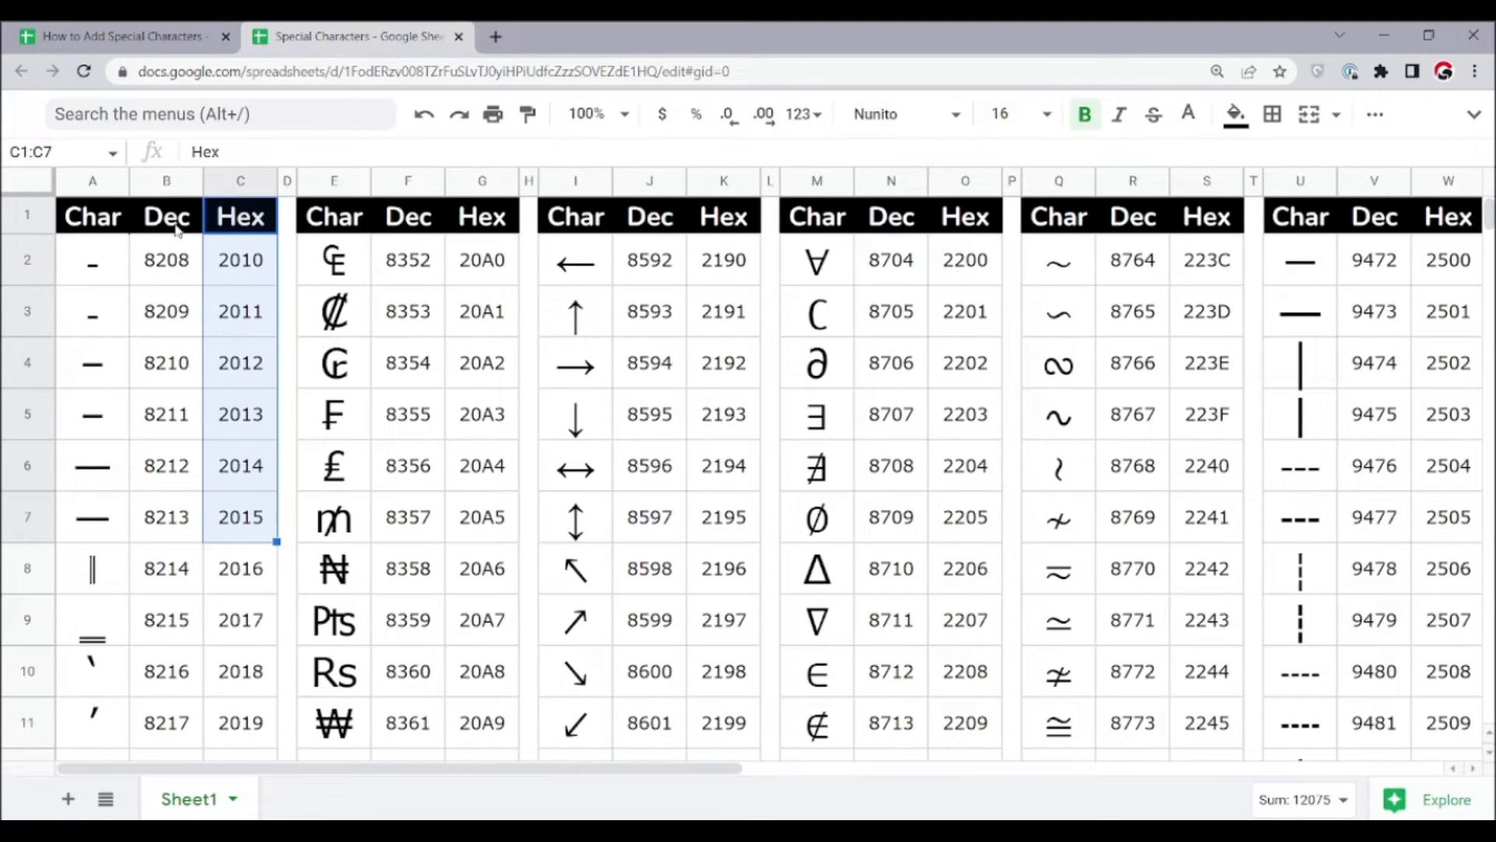
drag(178, 230, 159, 671)
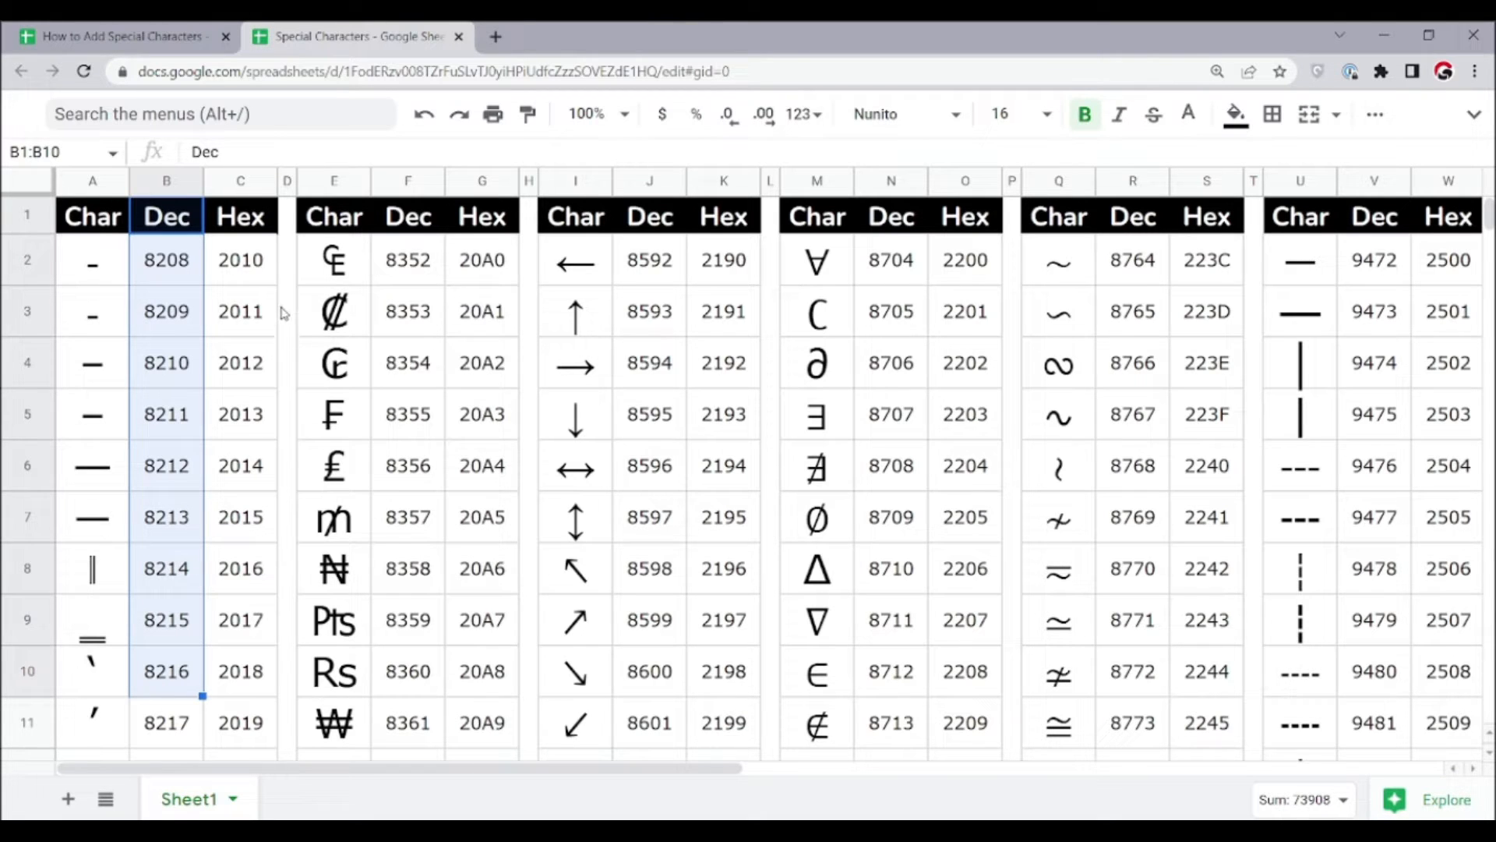
click(262, 218)
drag(263, 219, 238, 577)
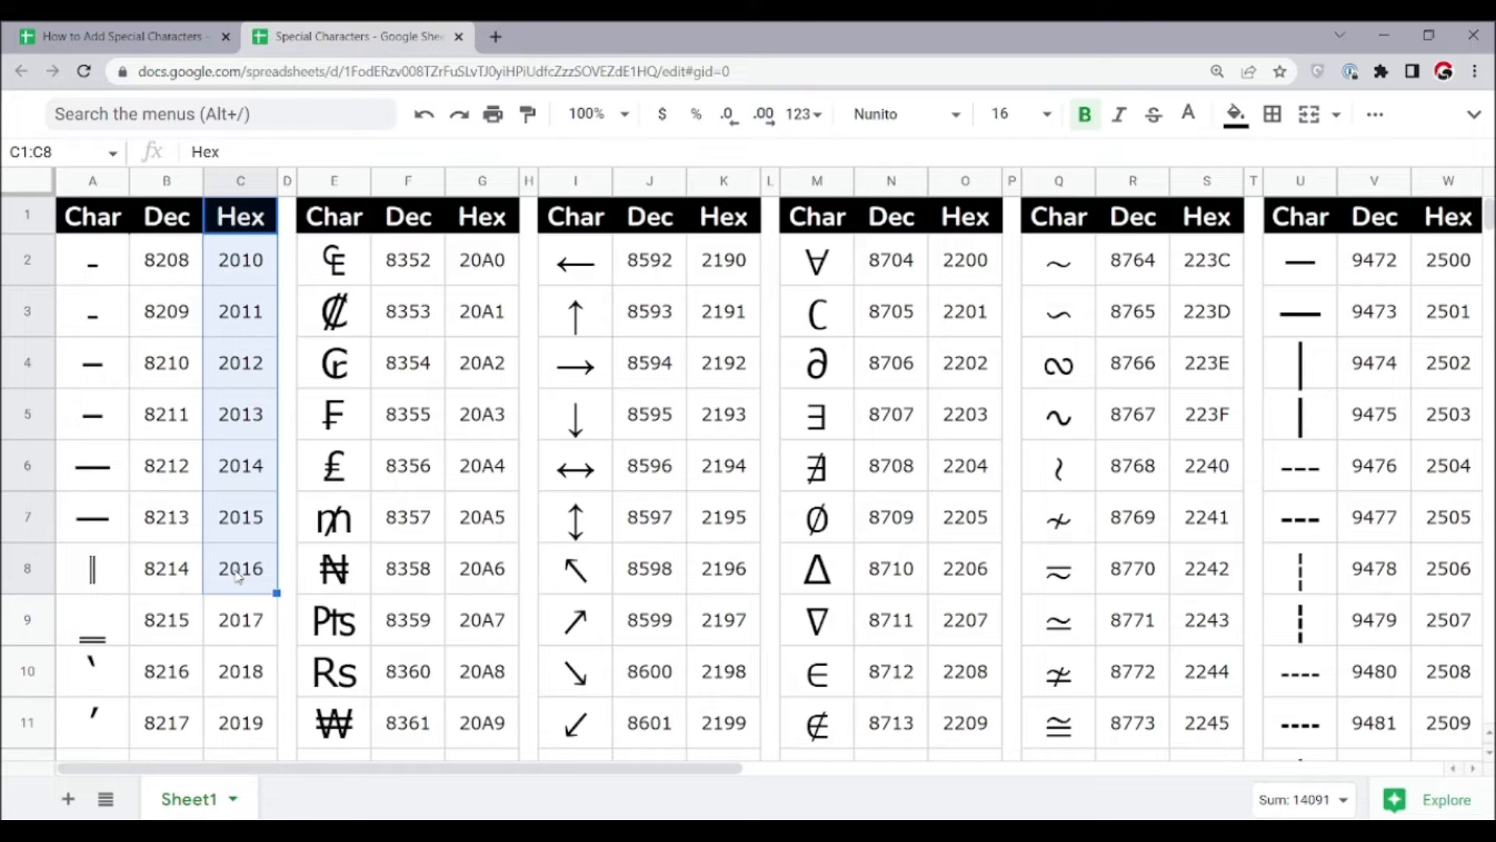
click(470, 591)
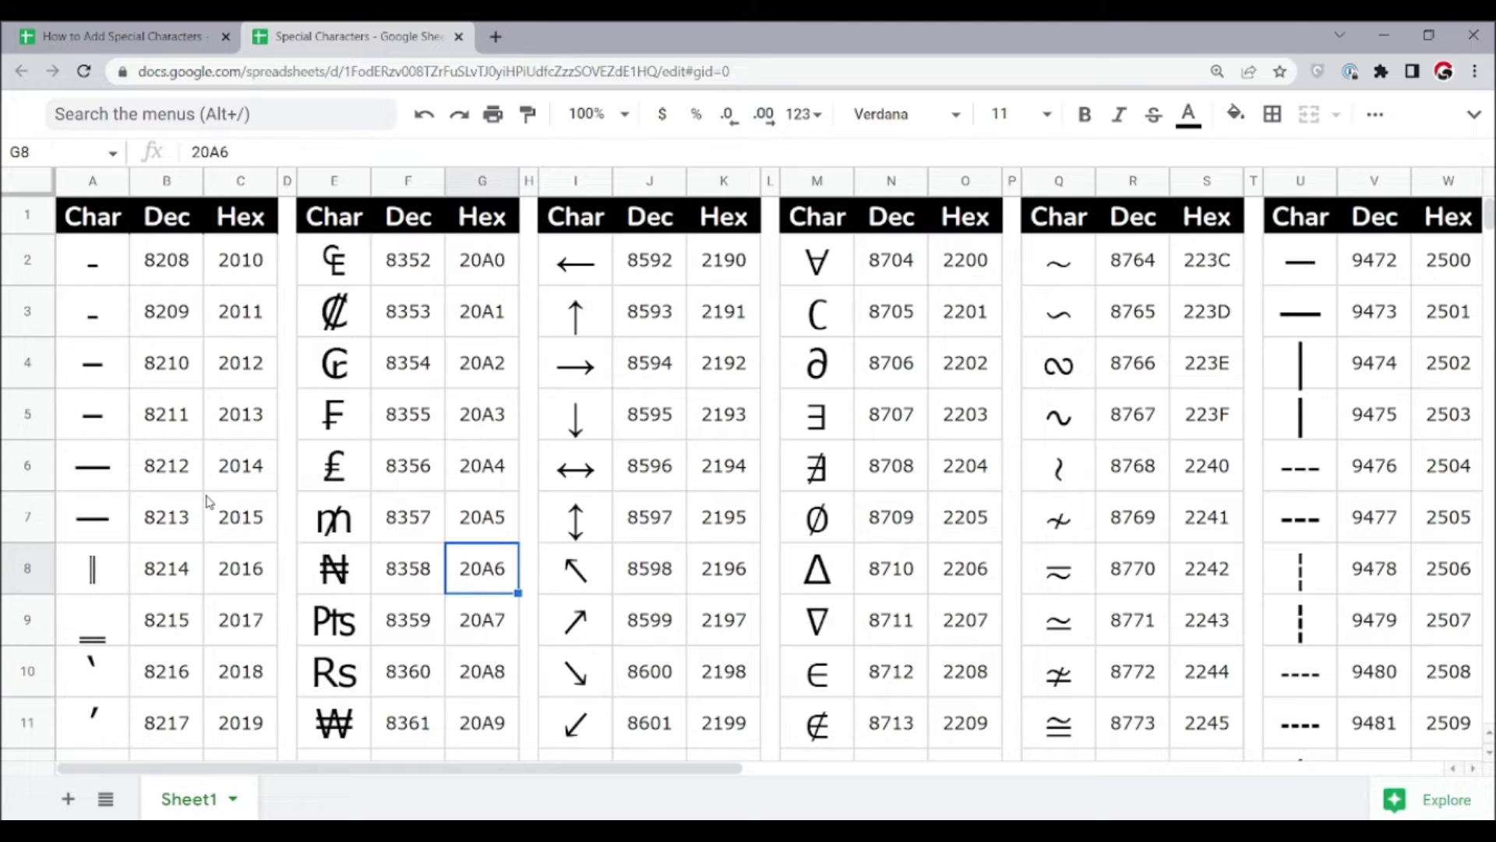
drag(166, 260, 187, 639)
scroll(496, 641, right, 10)
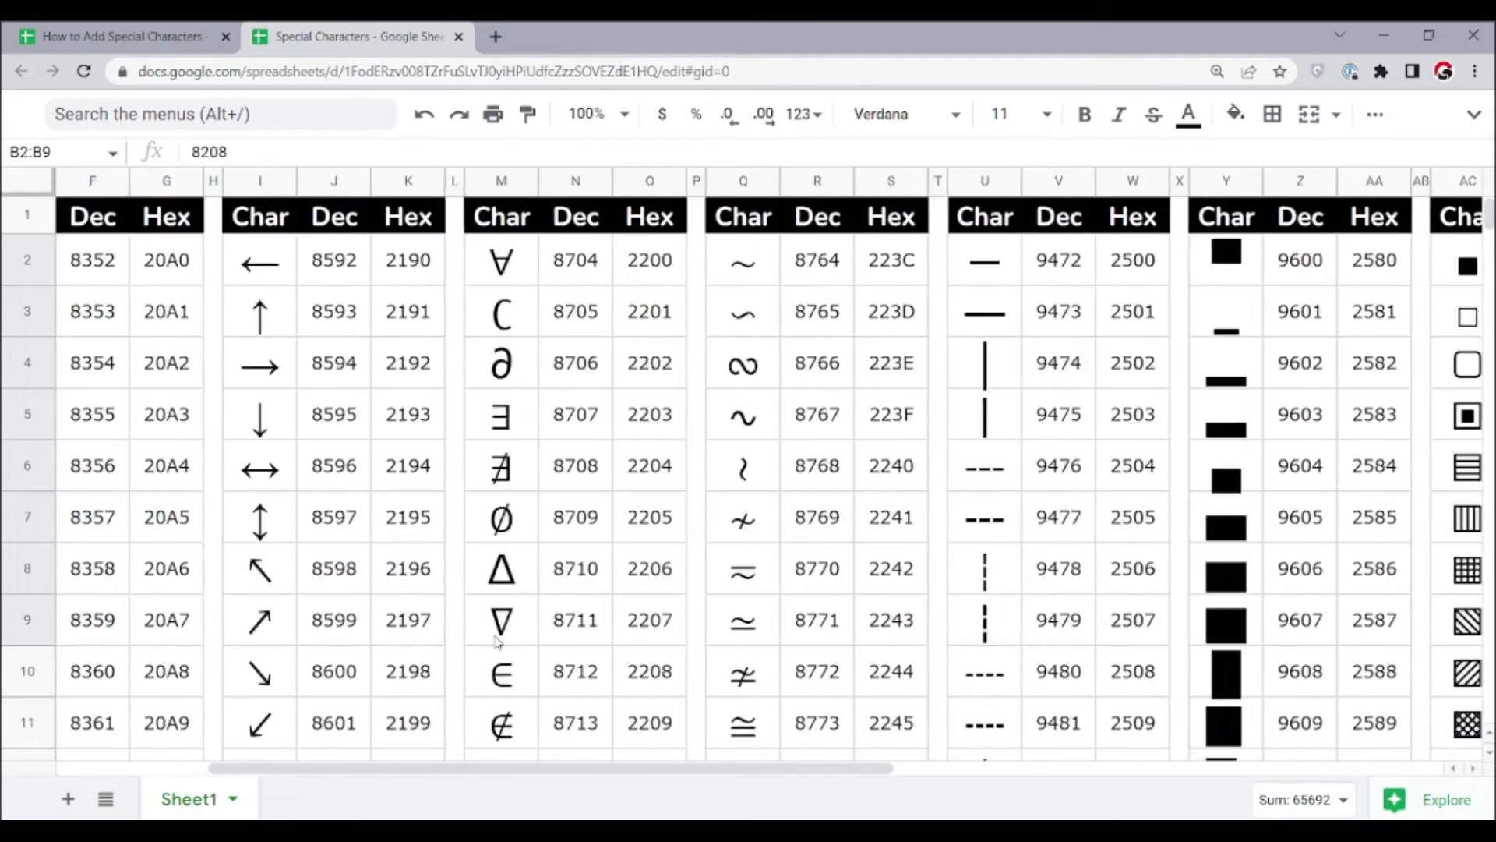
scroll(496, 641, right, 3)
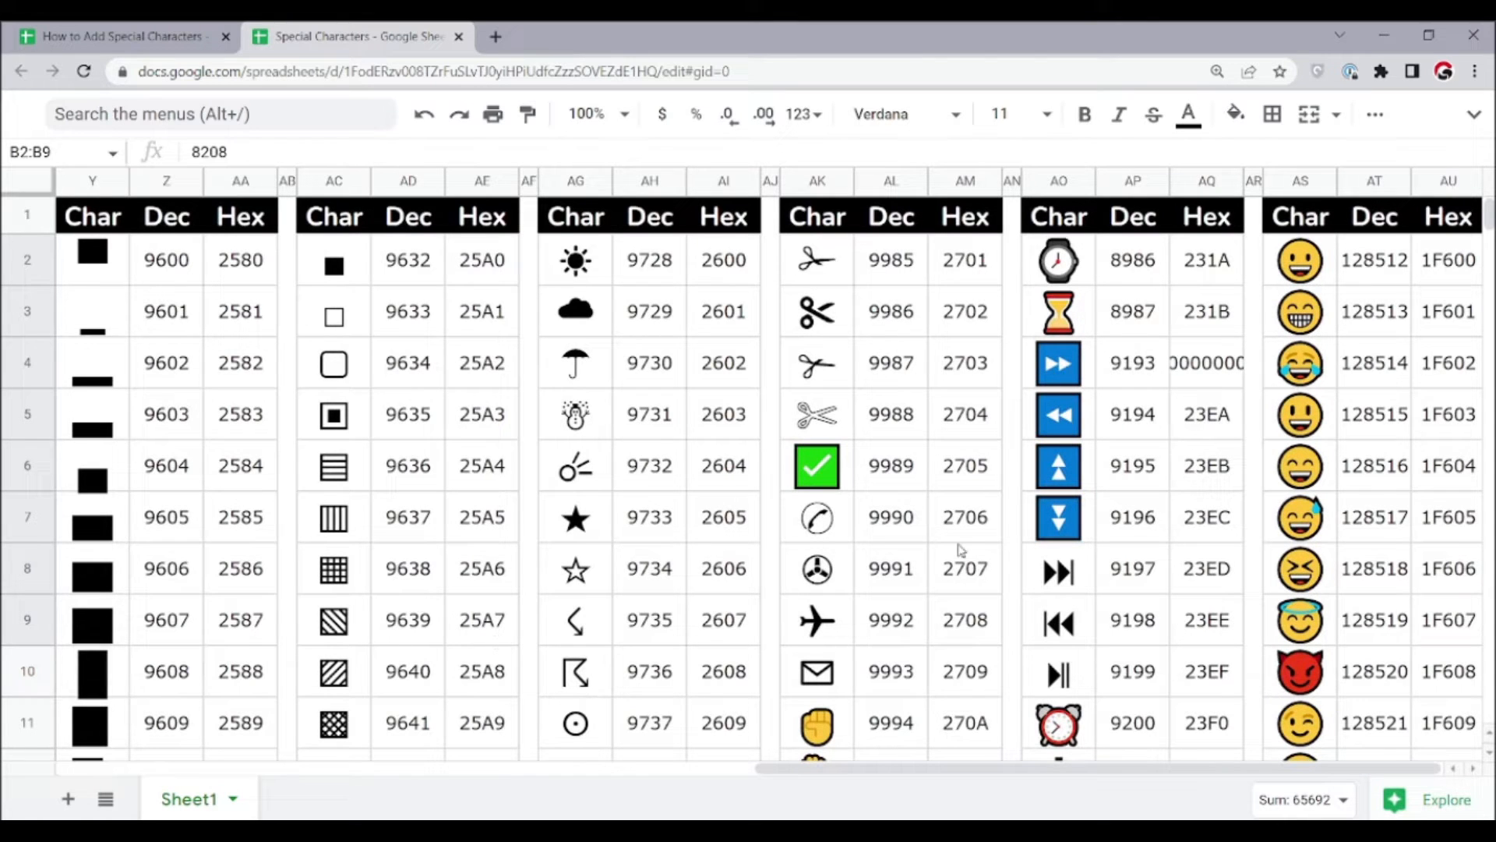
scroll(961, 550, down, 4)
scroll(961, 550, down, 2)
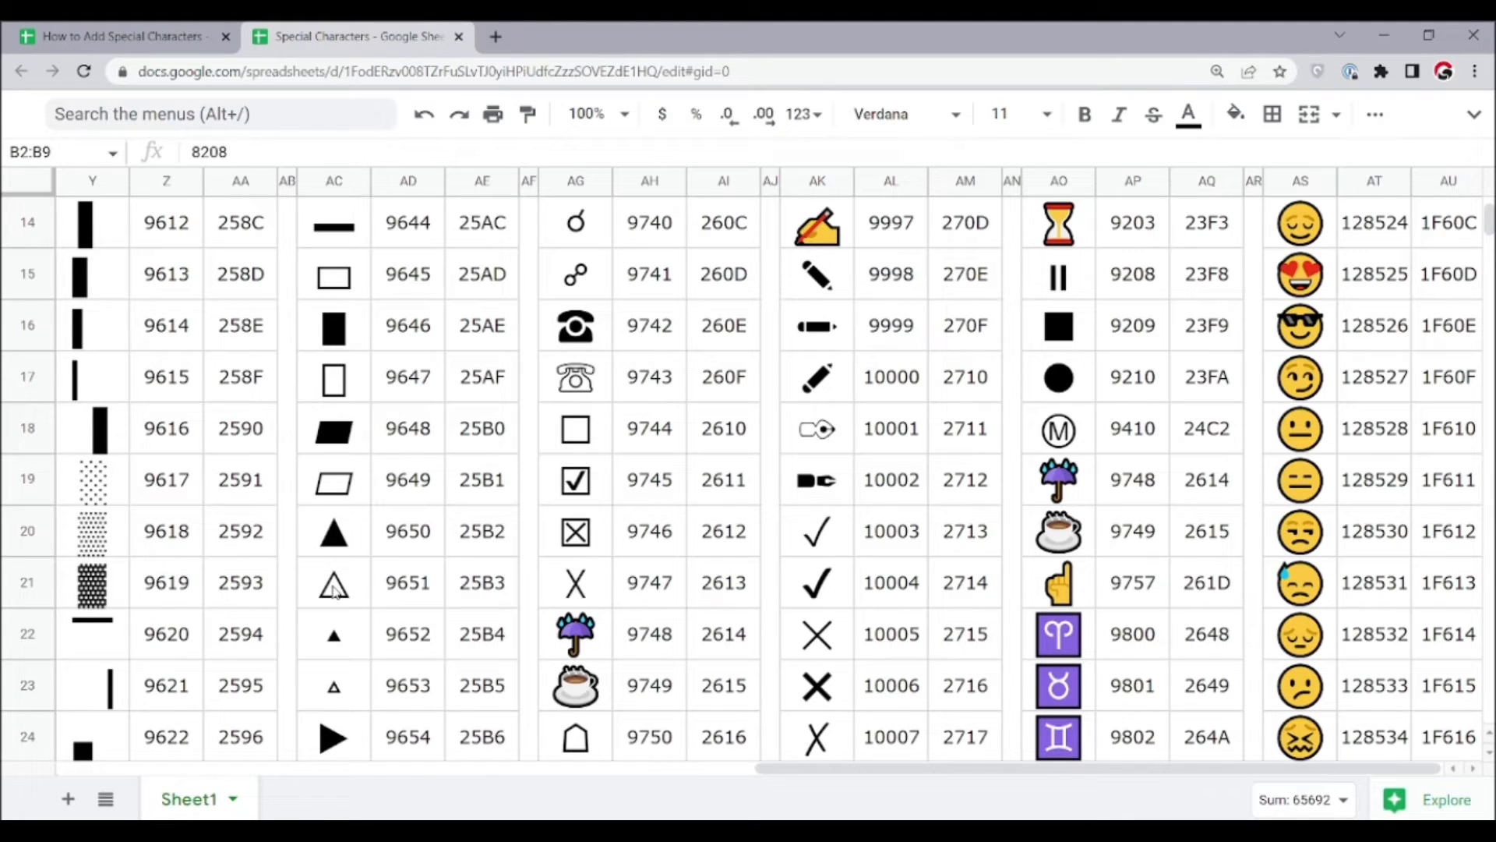
- Copy the decimal code 9650 of the solid black upward triangle into cell F3 of the How to Add Special Characters spreadsheet
drag(336, 528, 390, 541)
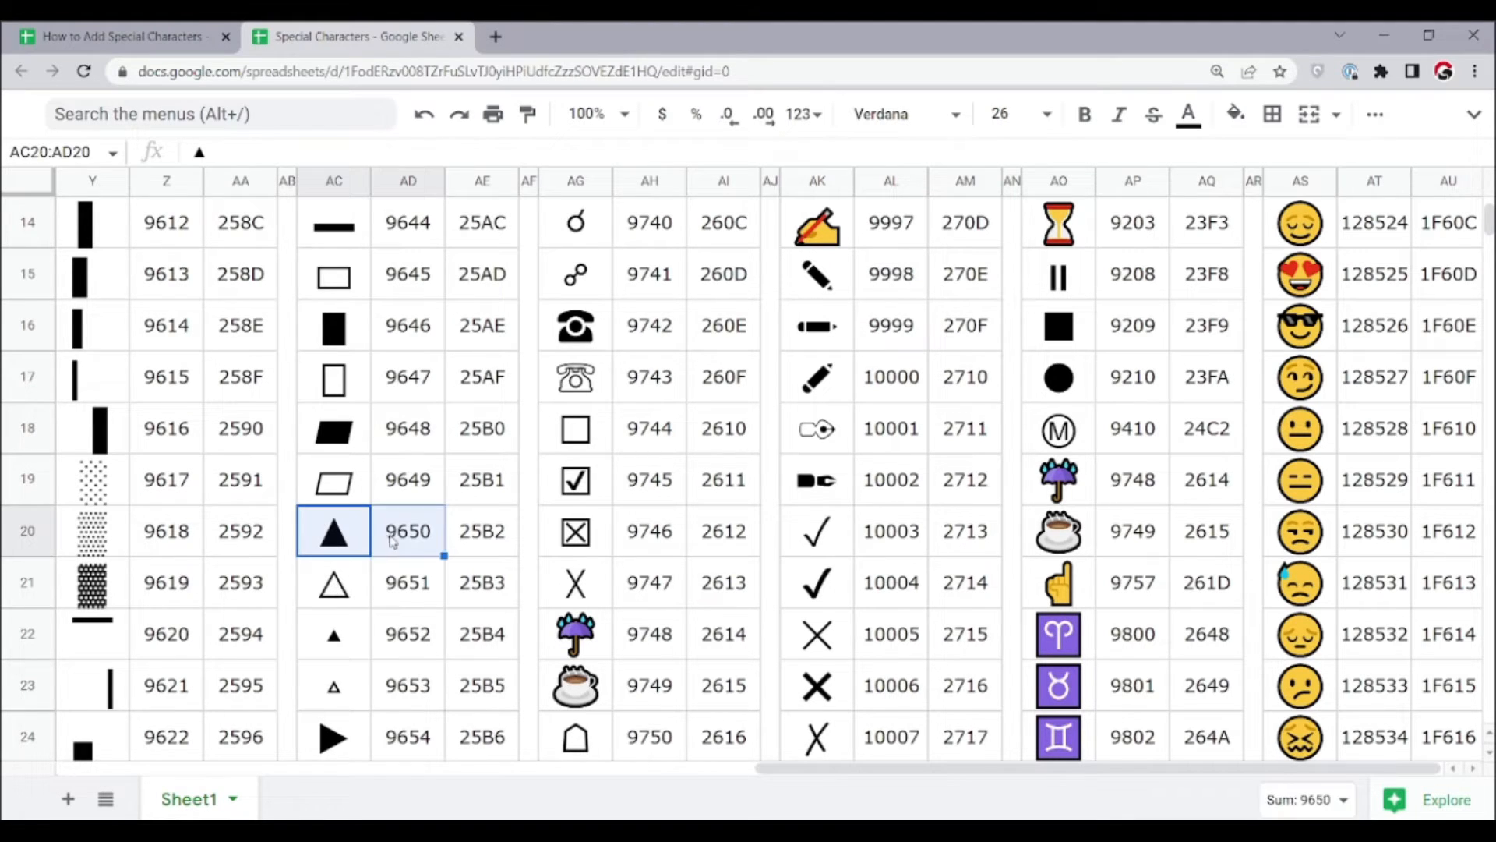
click(420, 543)
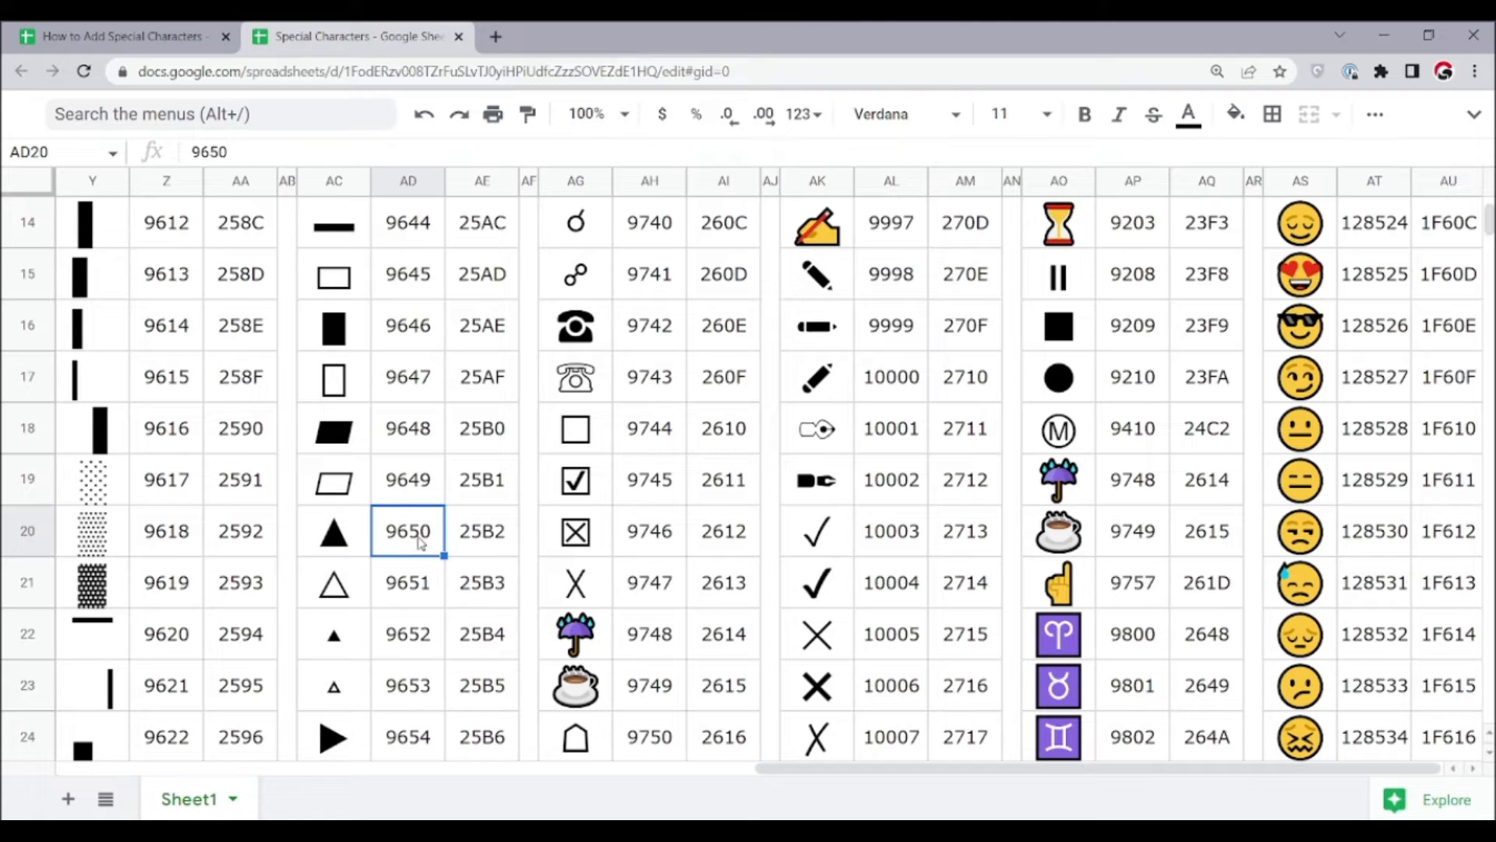
click(110, 36)
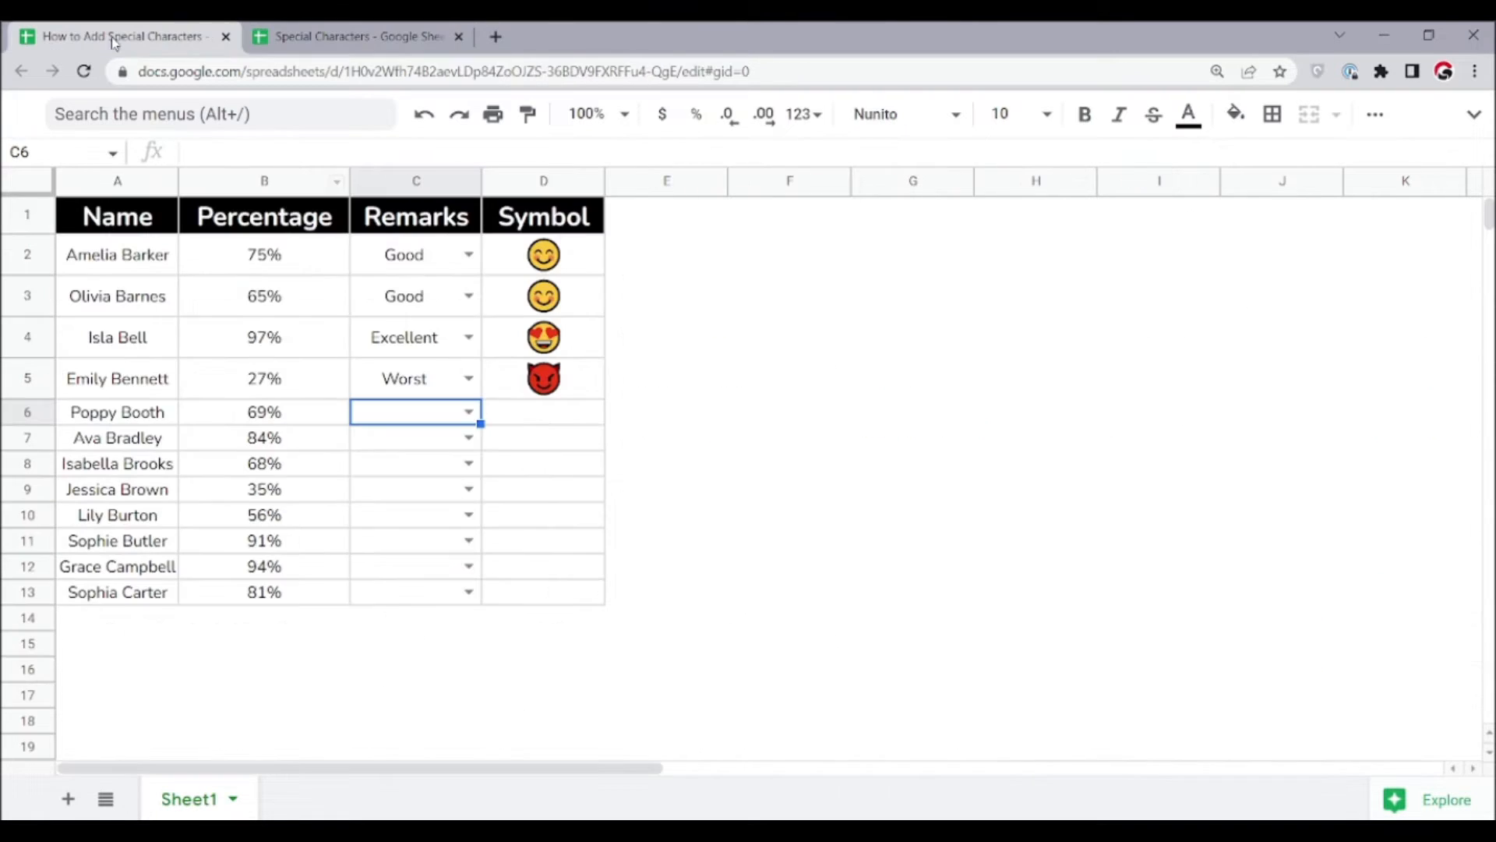
click(792, 312)
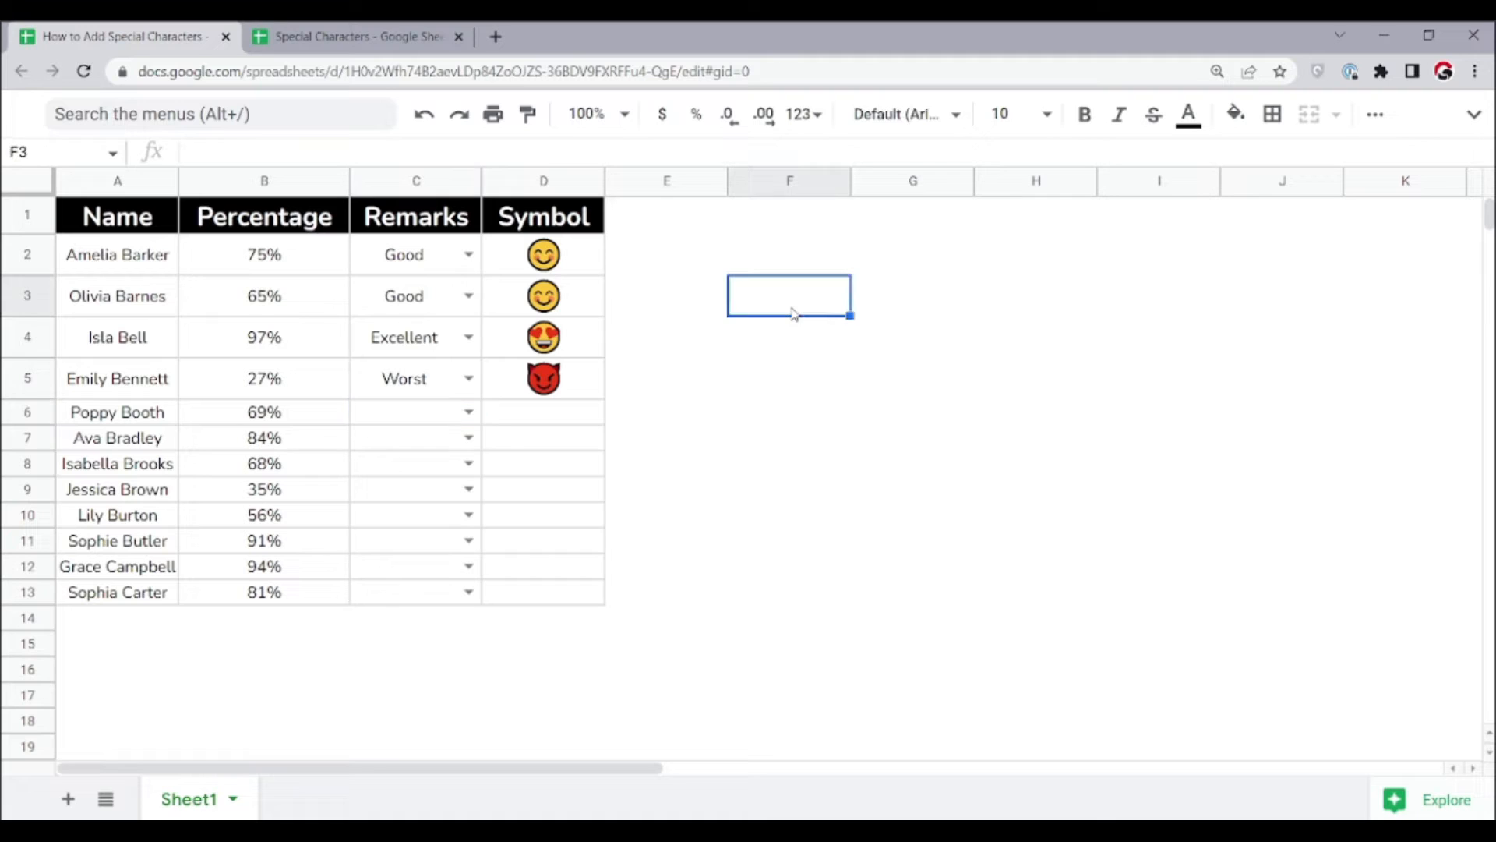
text(9650)
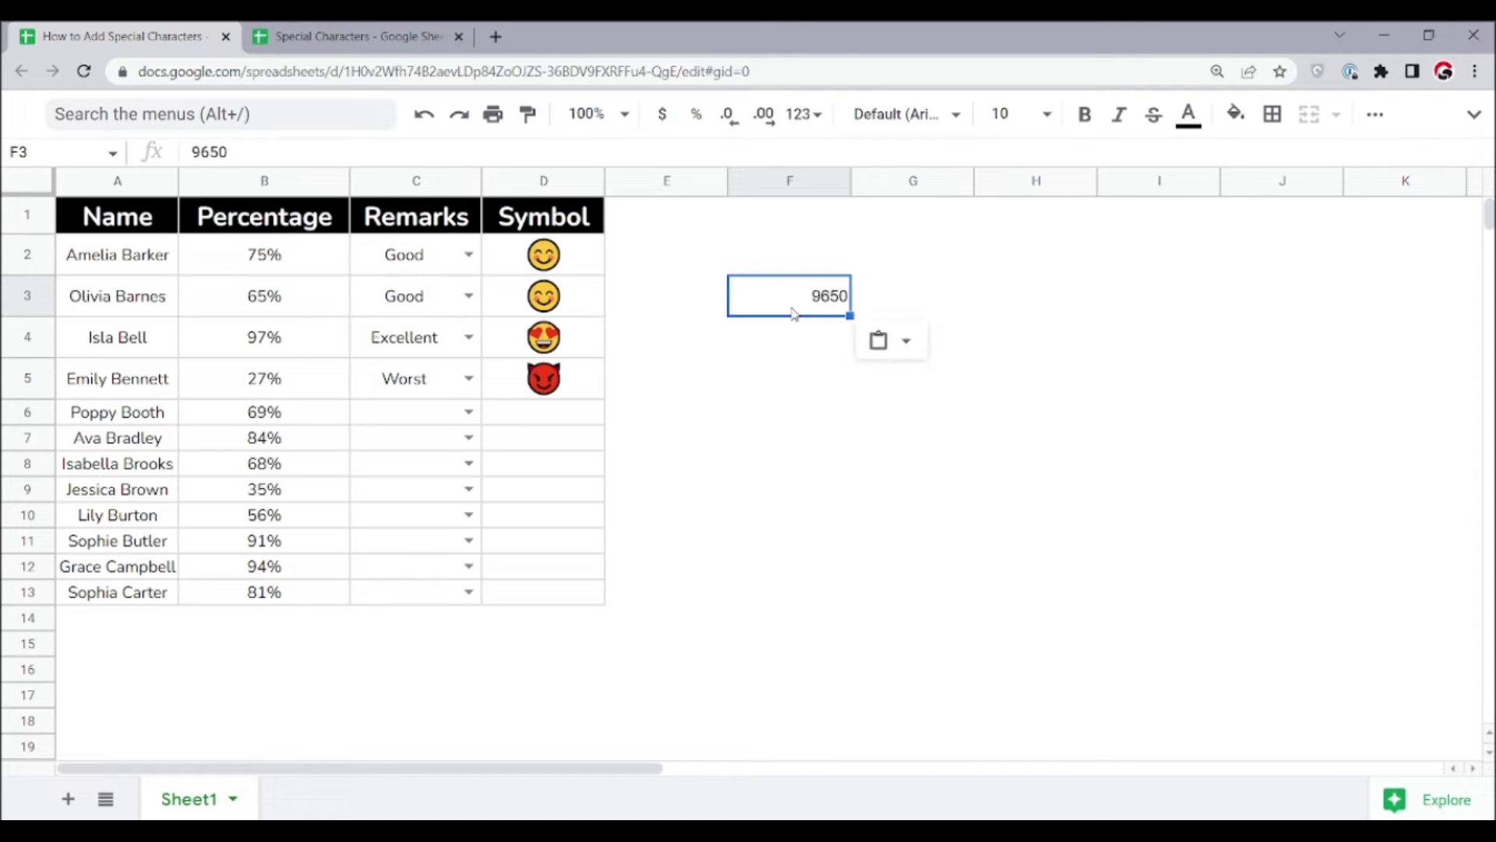
- Enter the formula =CHAR(F3) in cell G3 to convert the decimal code into its symbol
click(874, 306)
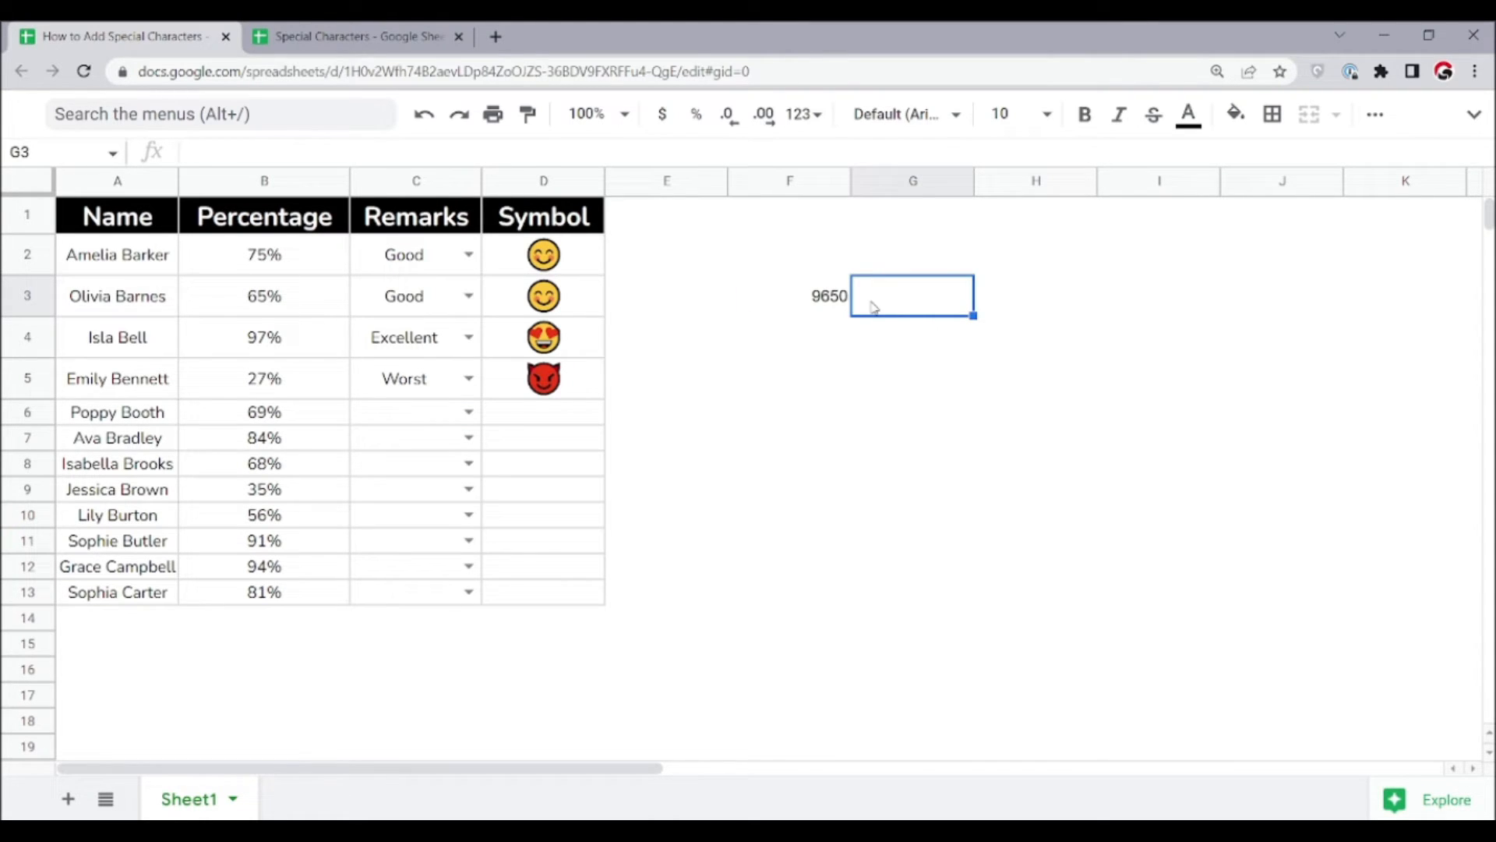
text(=)
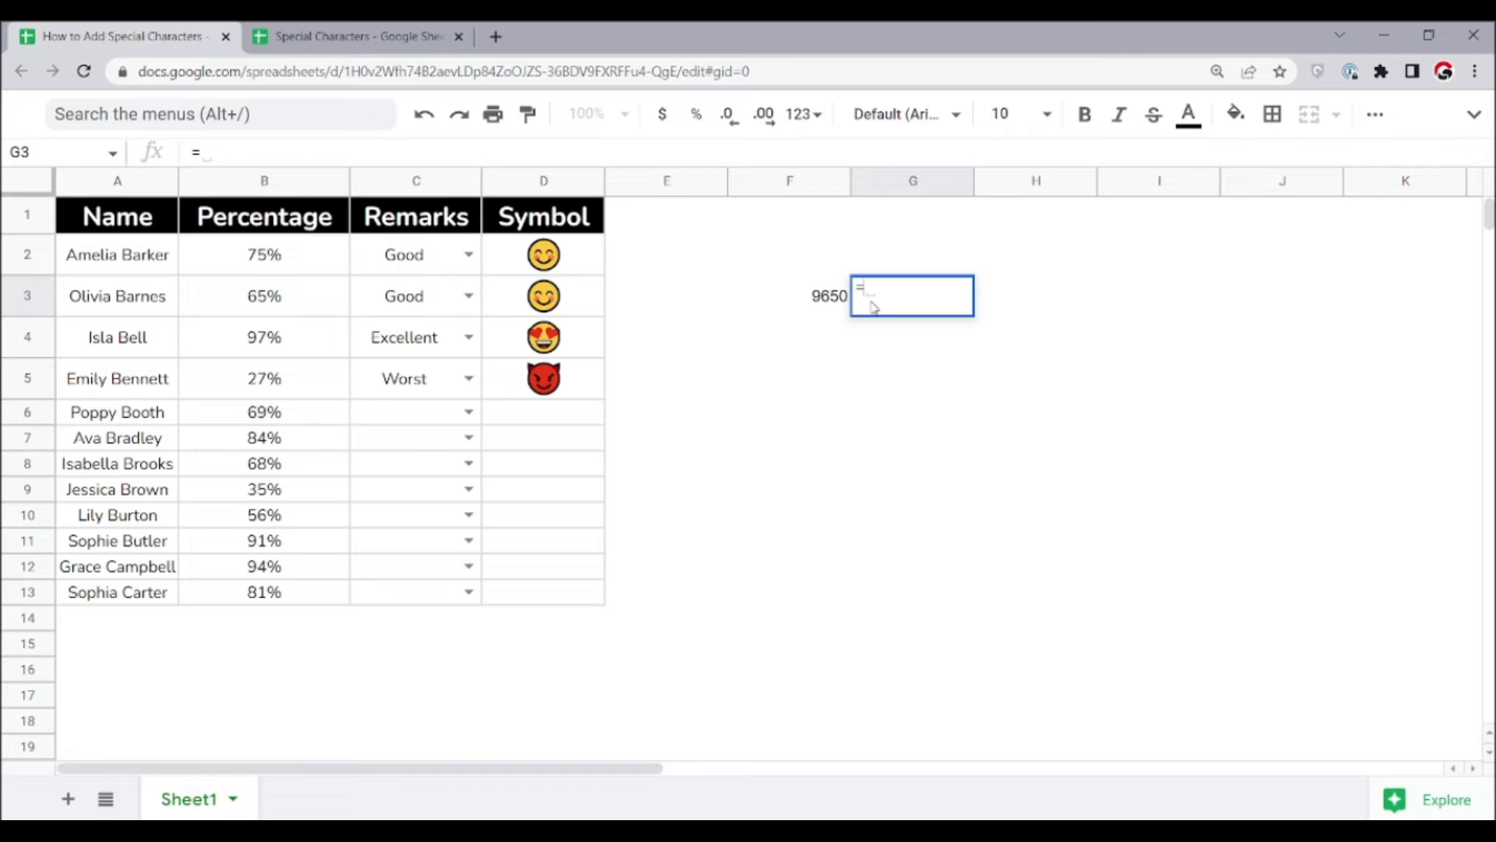
text(char)
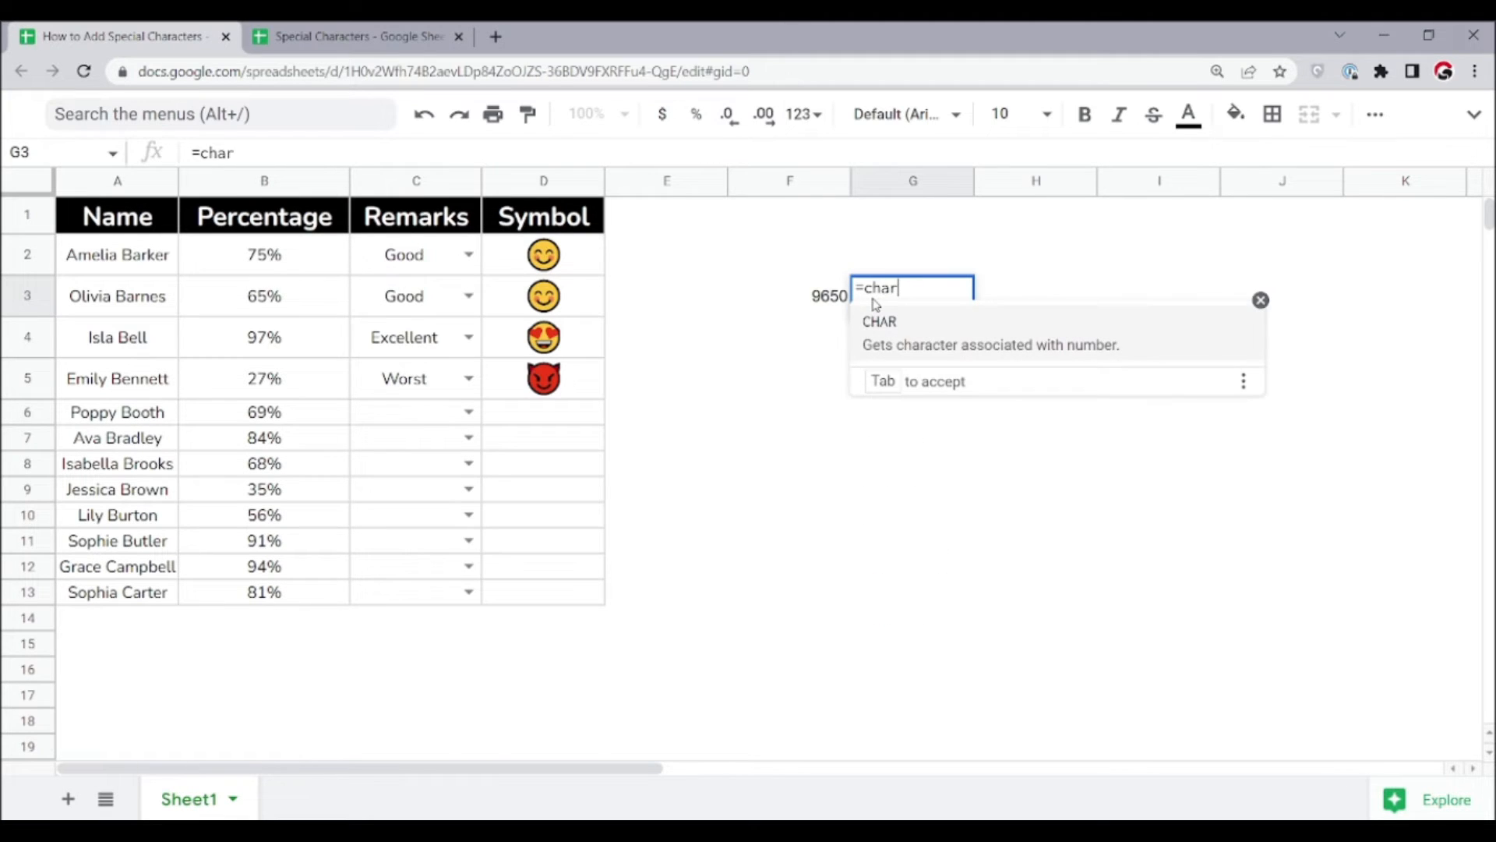
key(Tab)
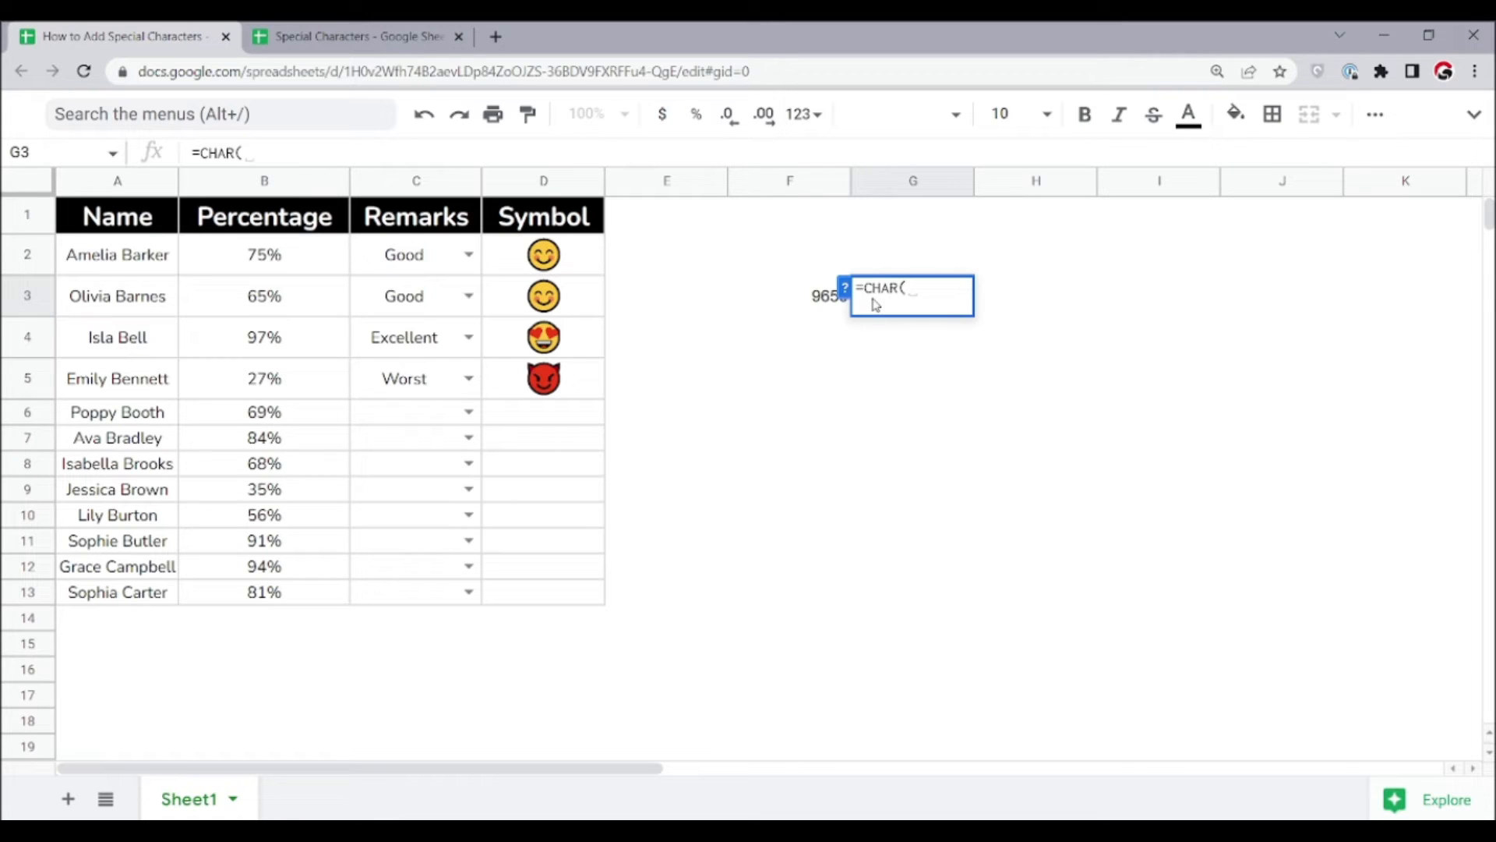
click(810, 316)
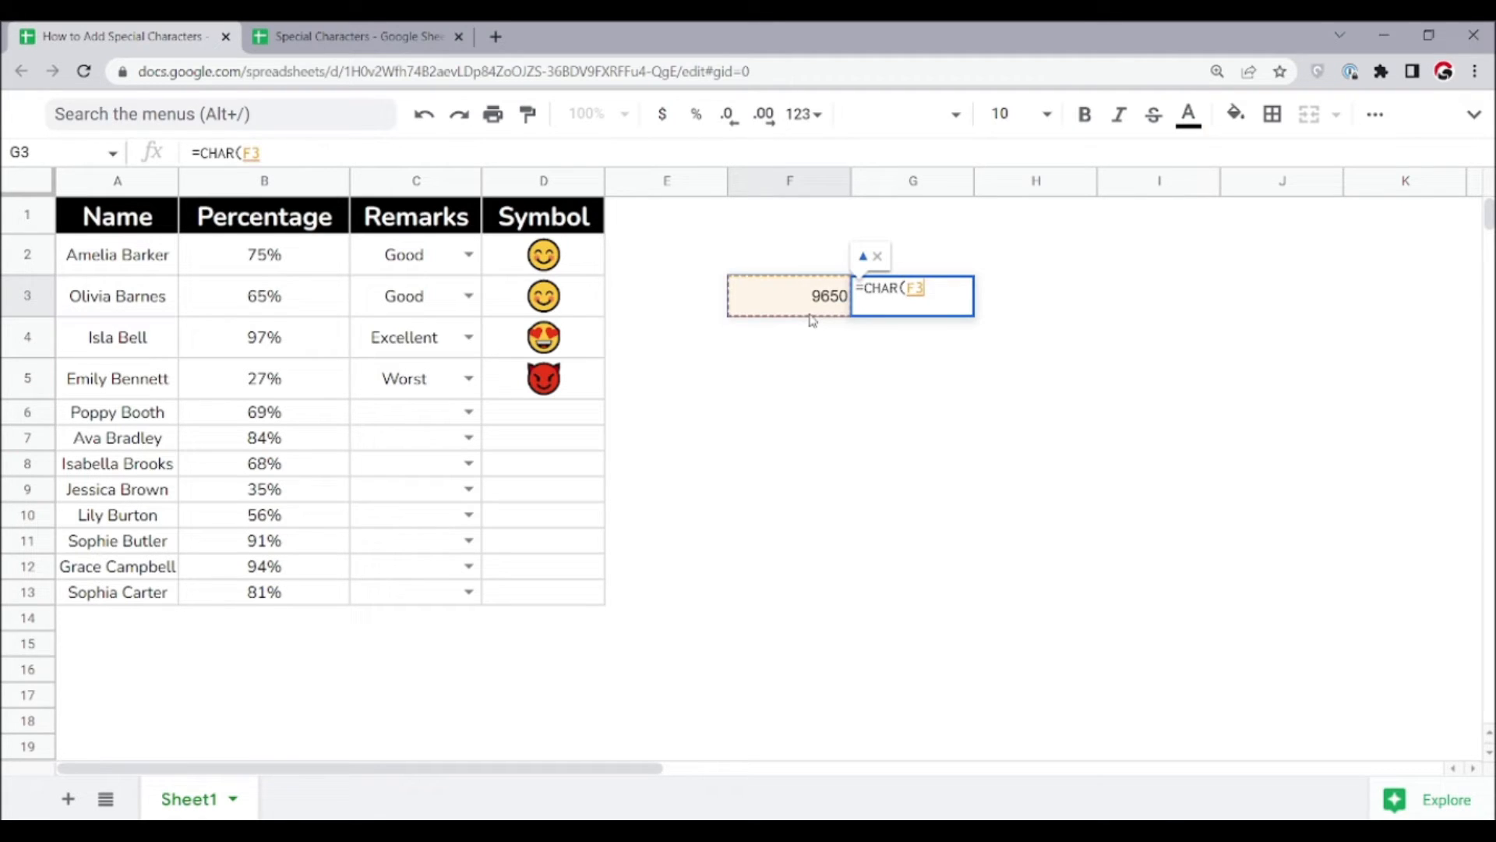
text())
key(Return)
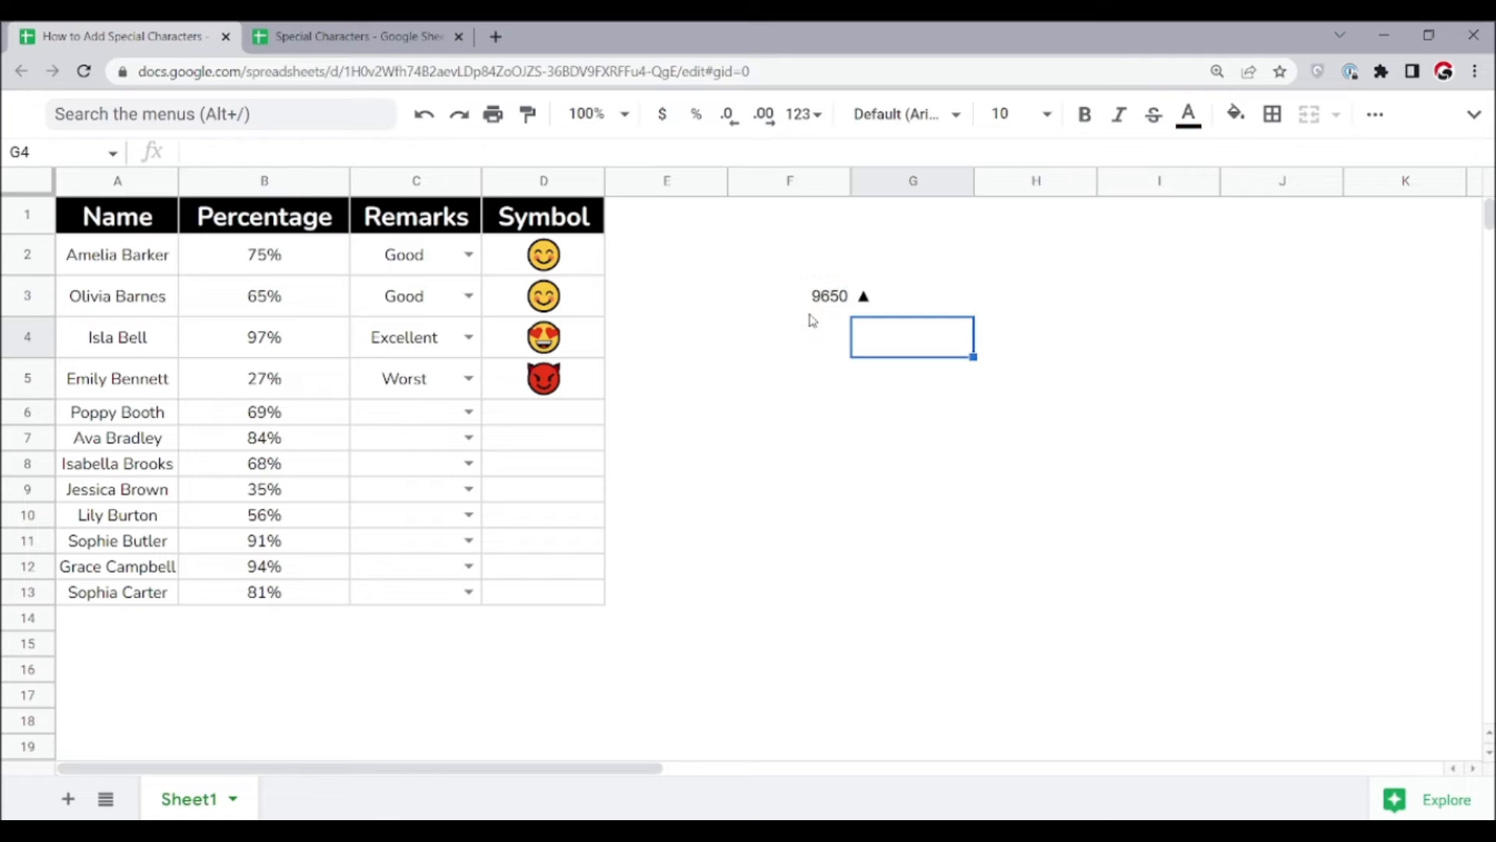
key(Up)
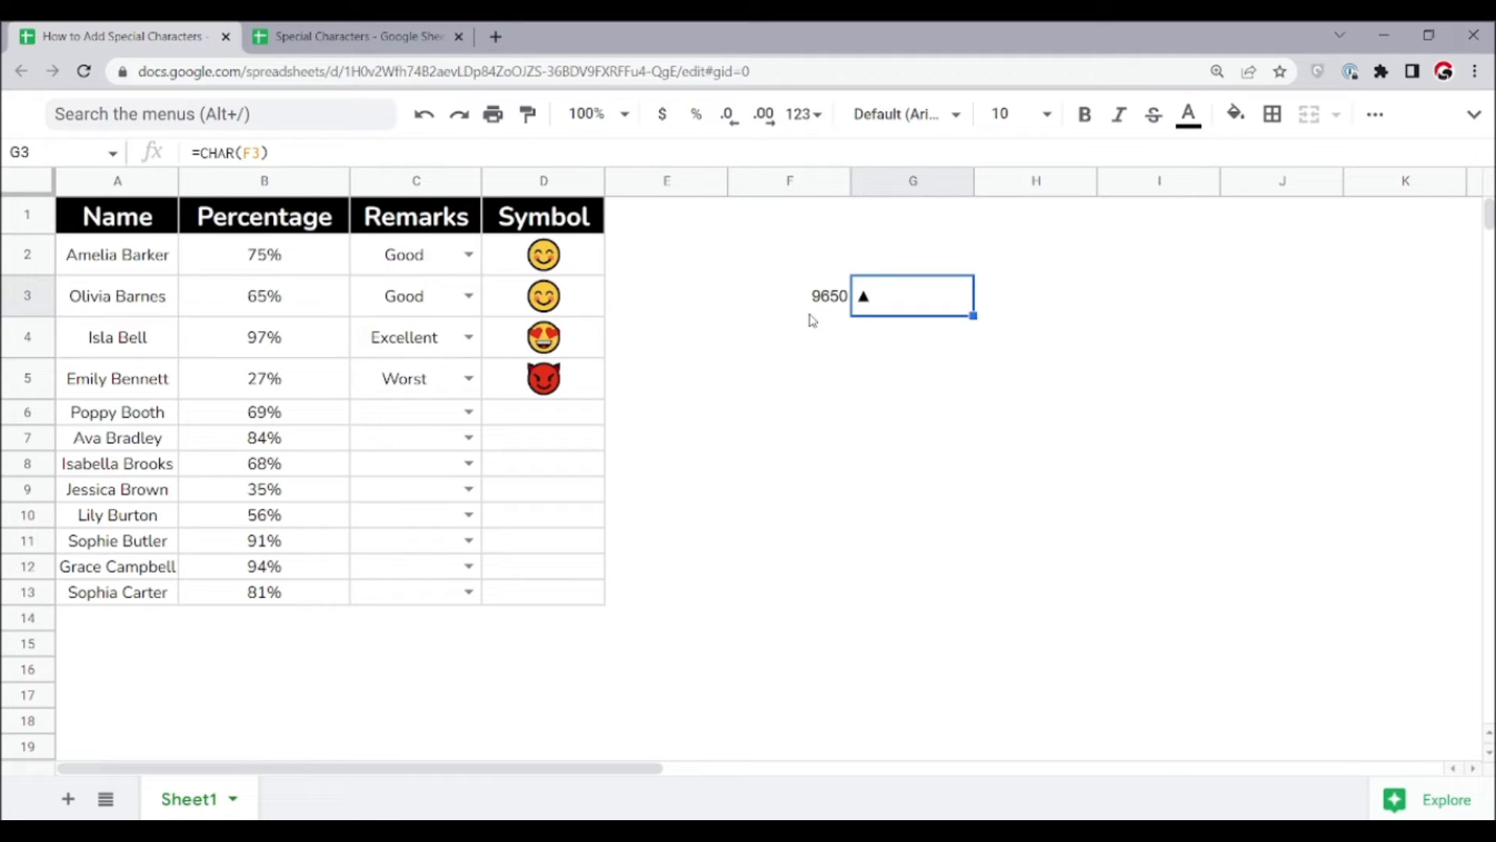
- Set the font size of the triangle symbol in G3 to 18
click(383, 39)
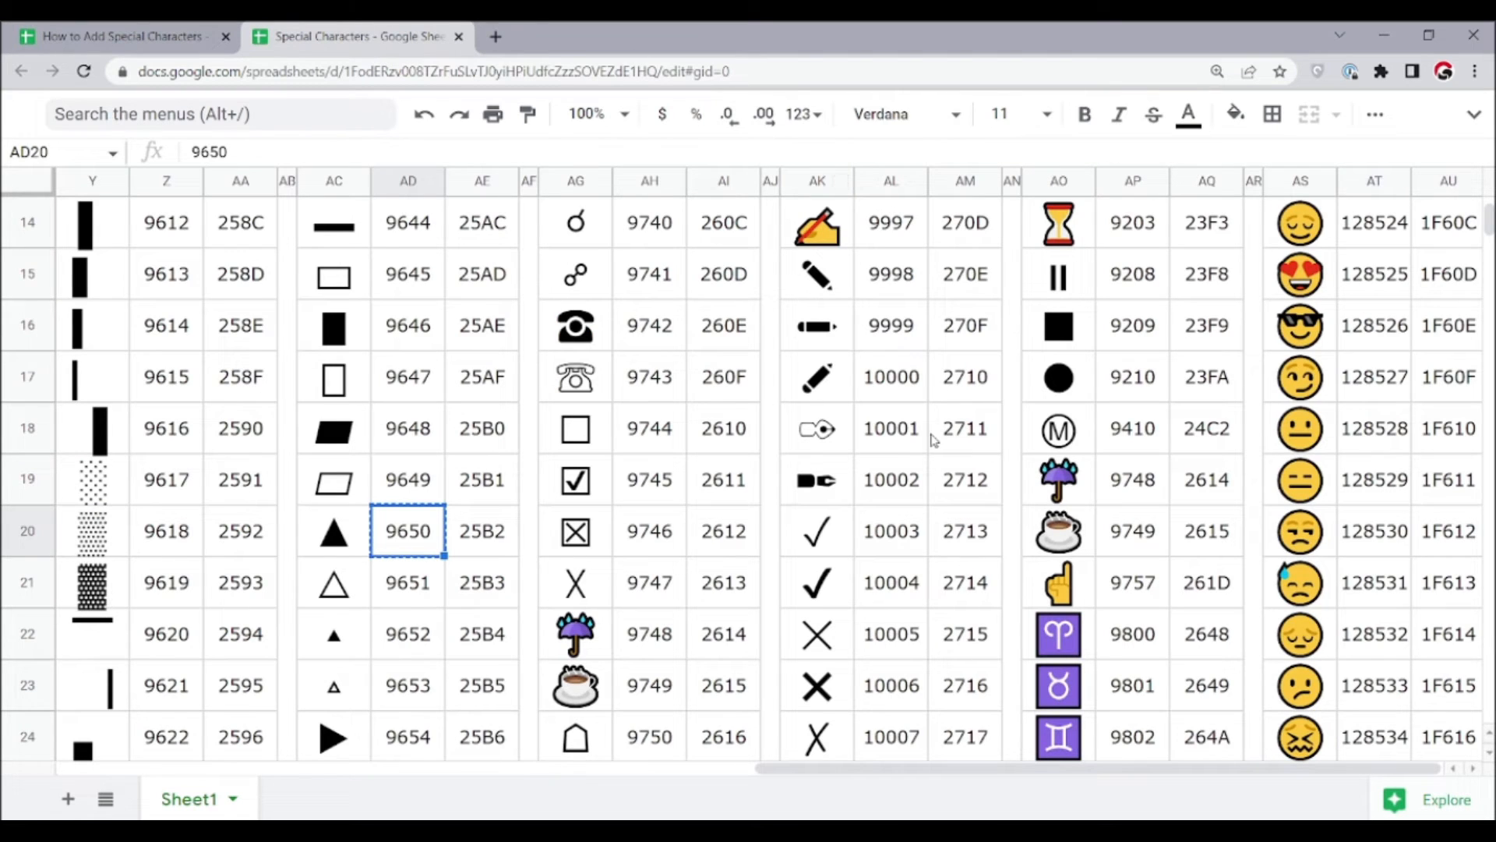
click(171, 30)
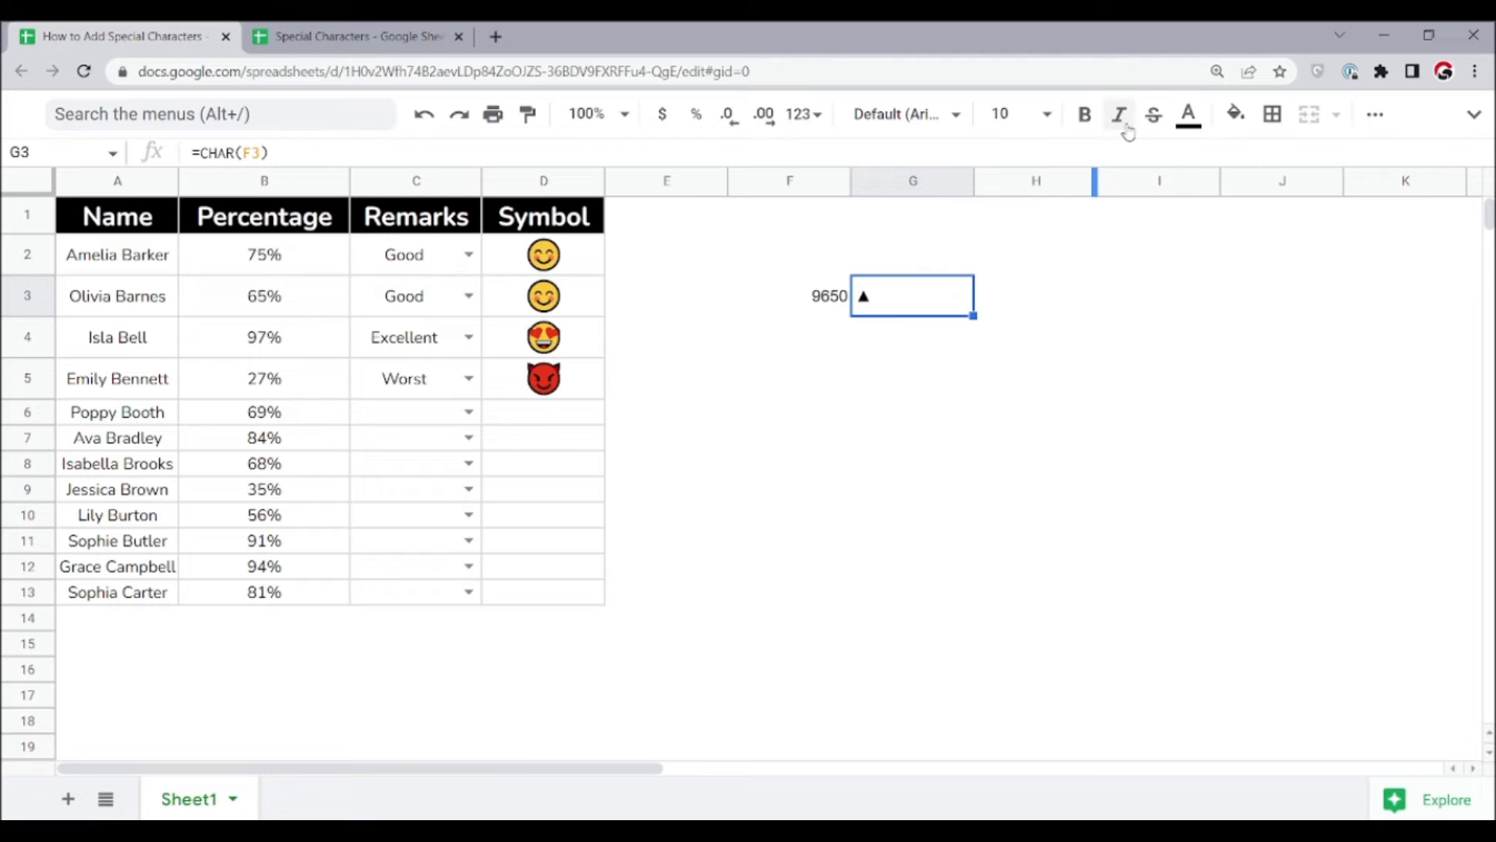
click(1049, 117)
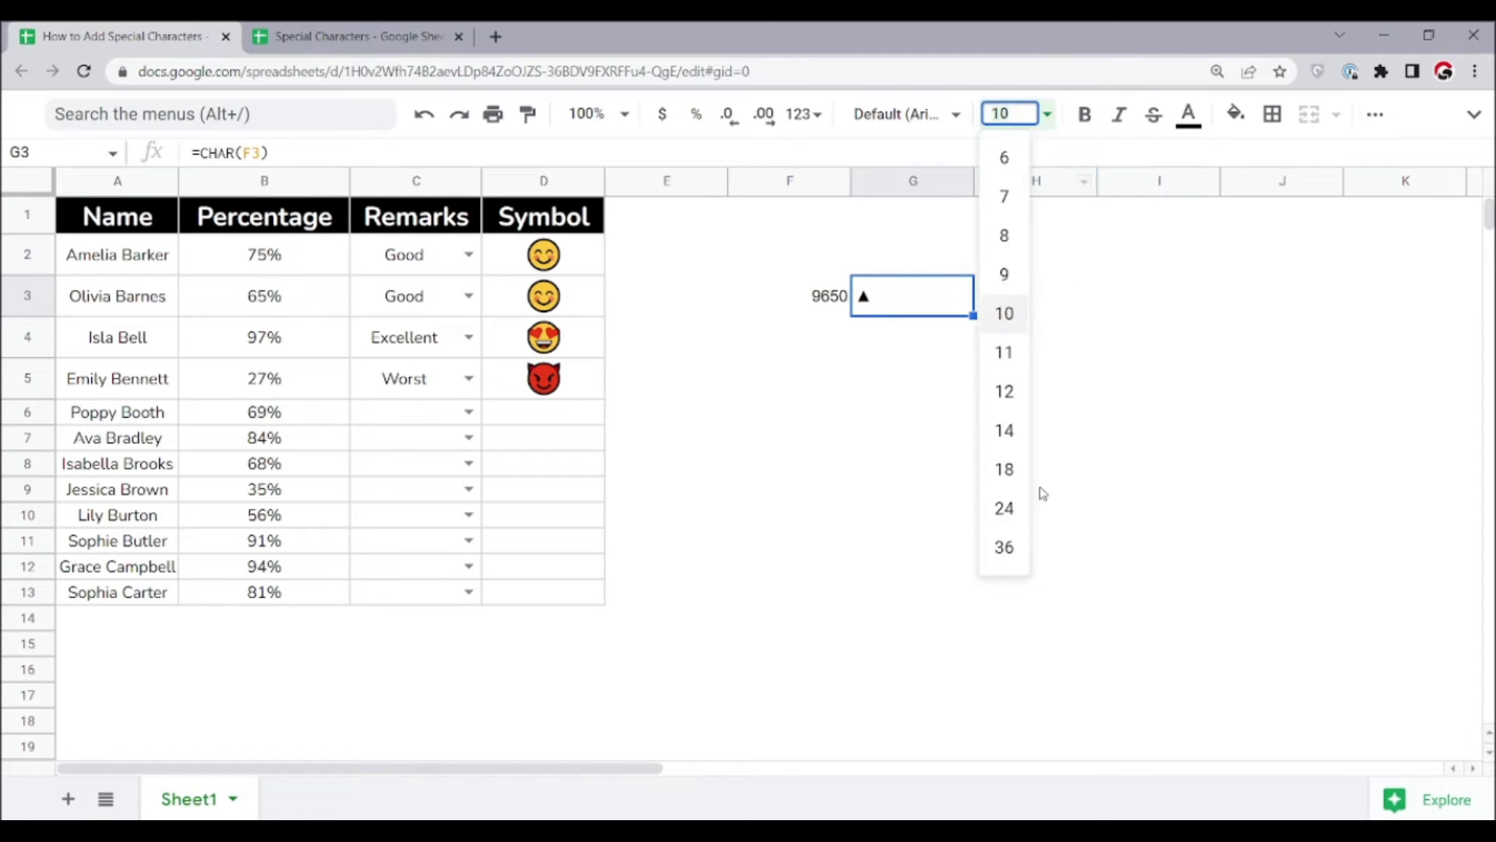
click(1004, 469)
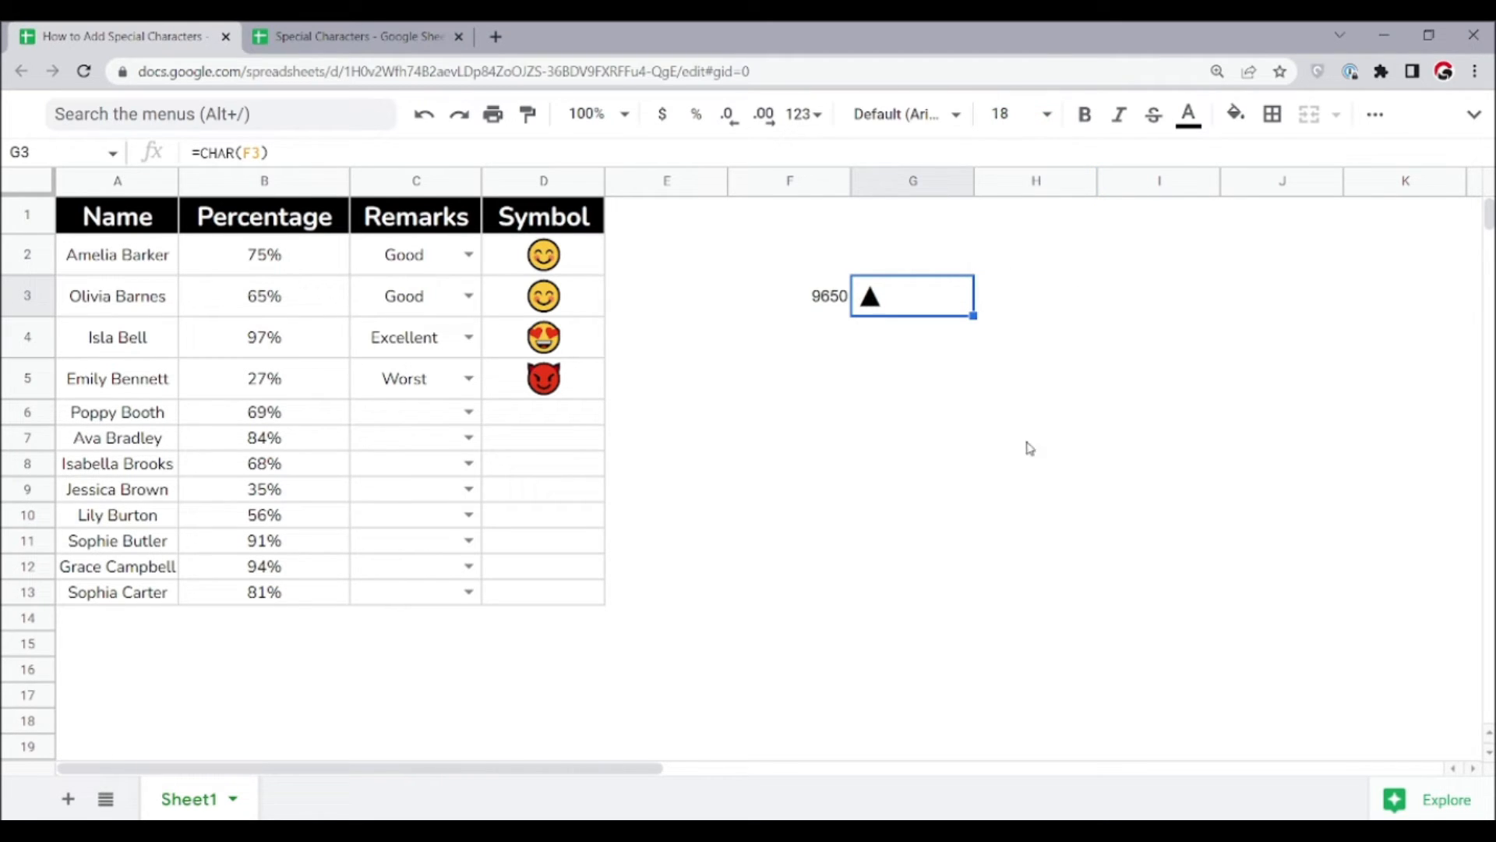
click(849, 421)
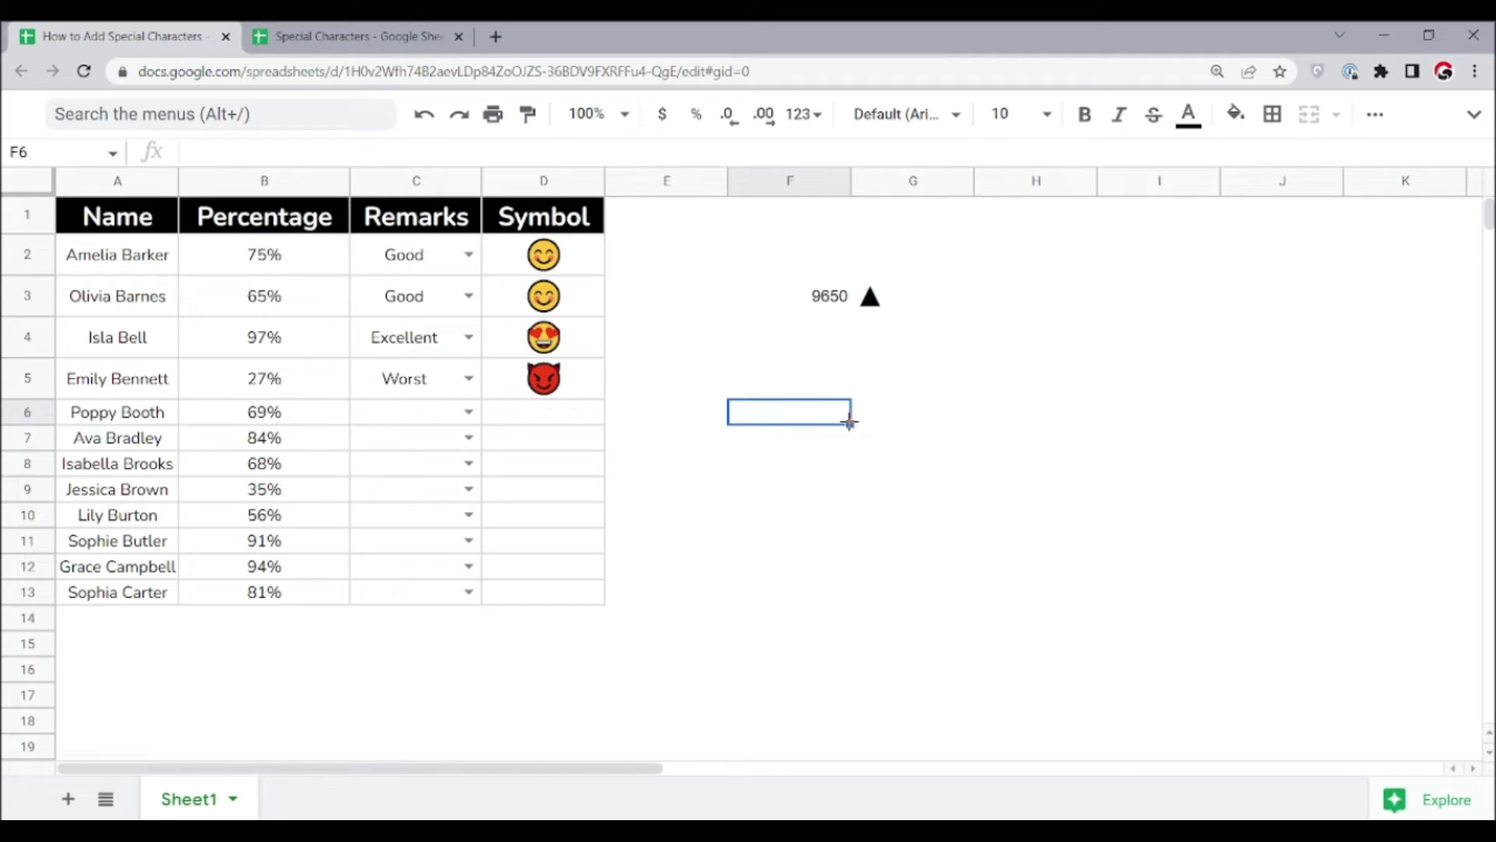
- Change the text color of the triangle symbol in G3 to the standard orange
key(Up)
key(Up)
key(Up)
key(Right)
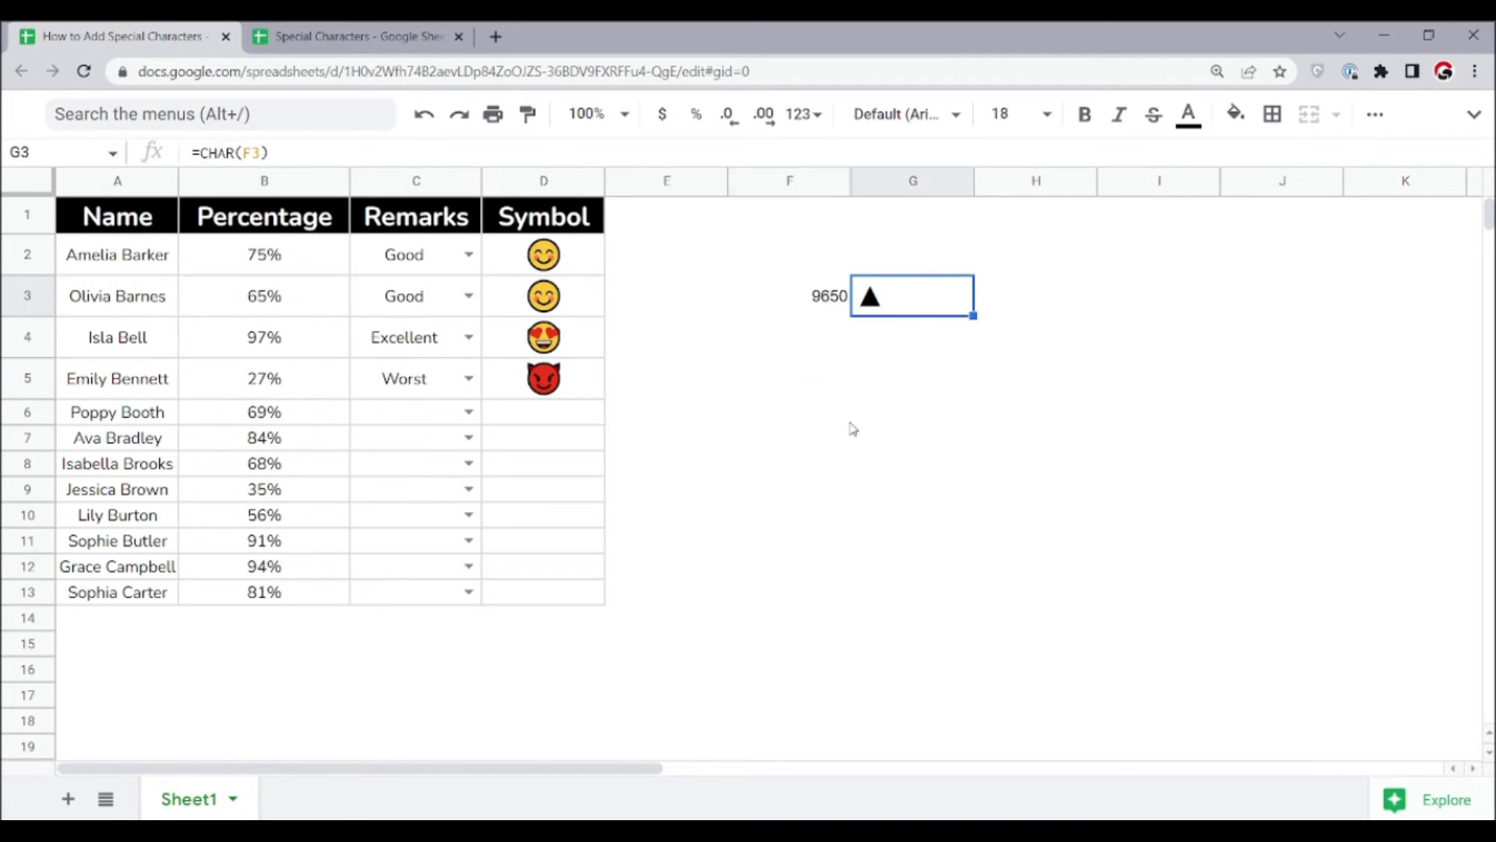
click(1239, 119)
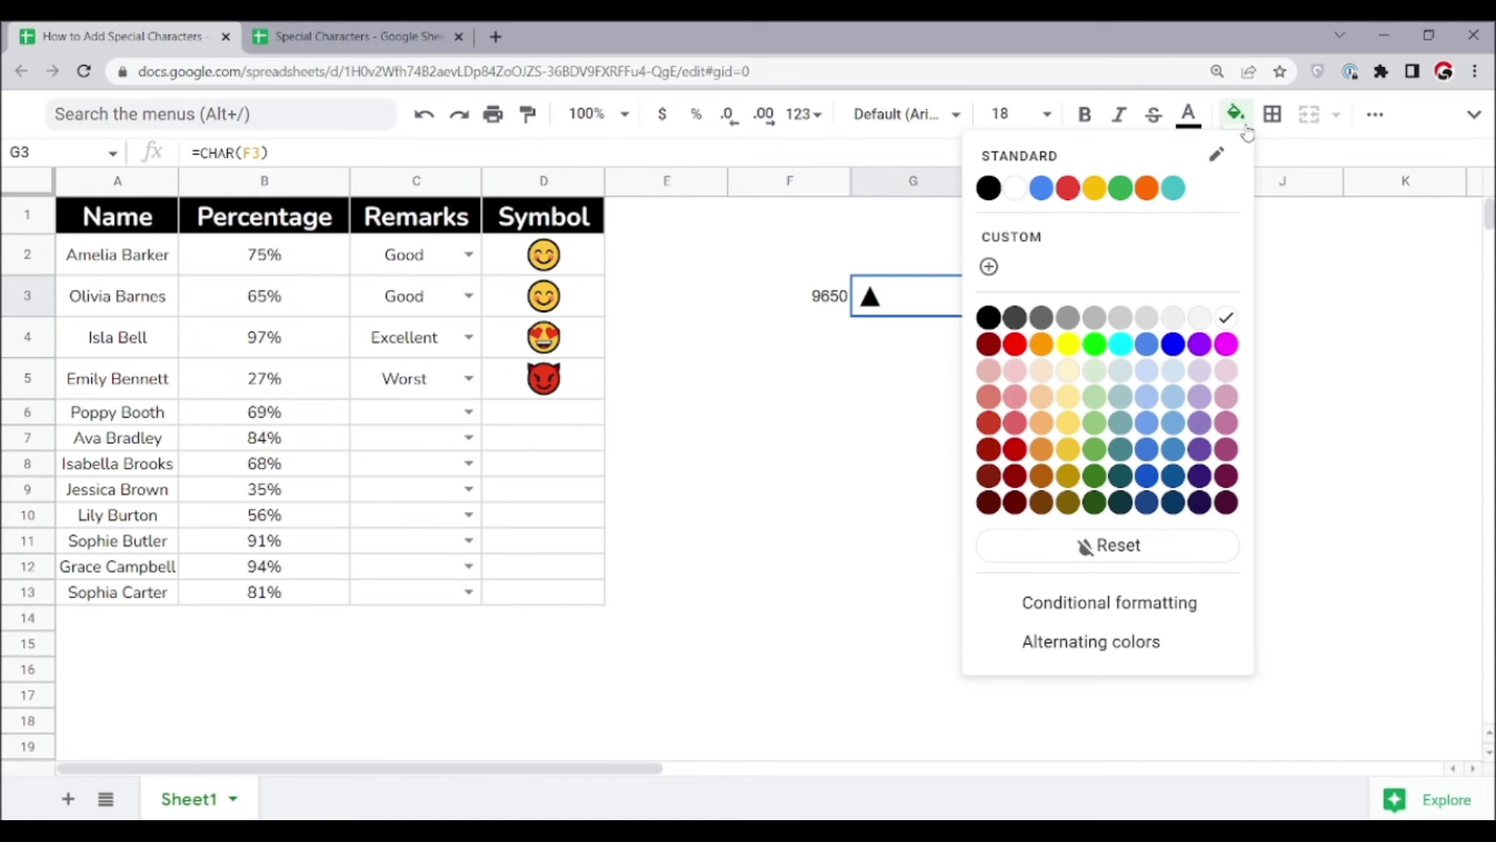
click(1237, 115)
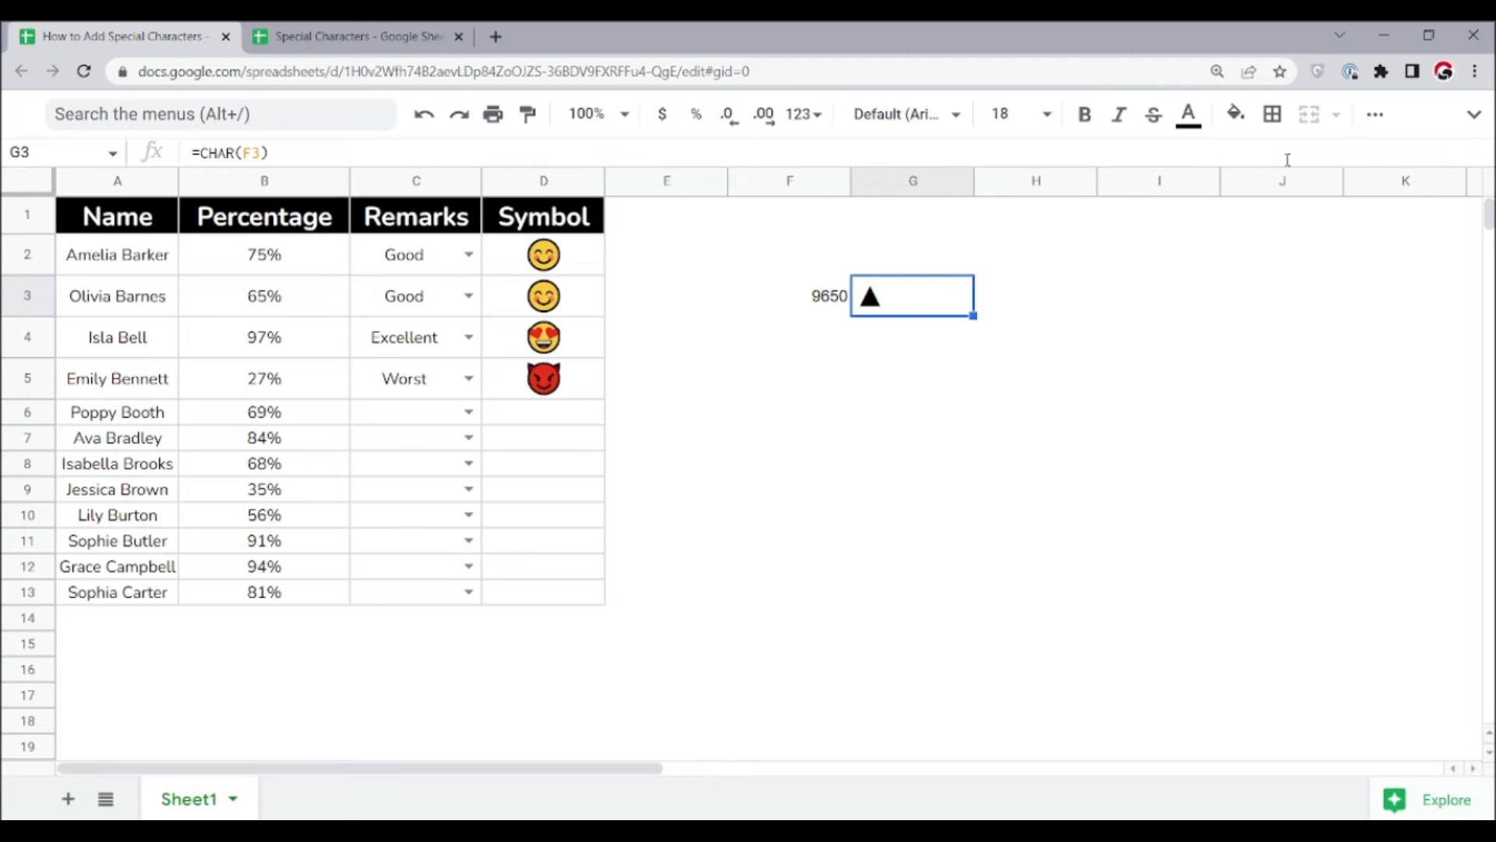
key(ctrl+minus)
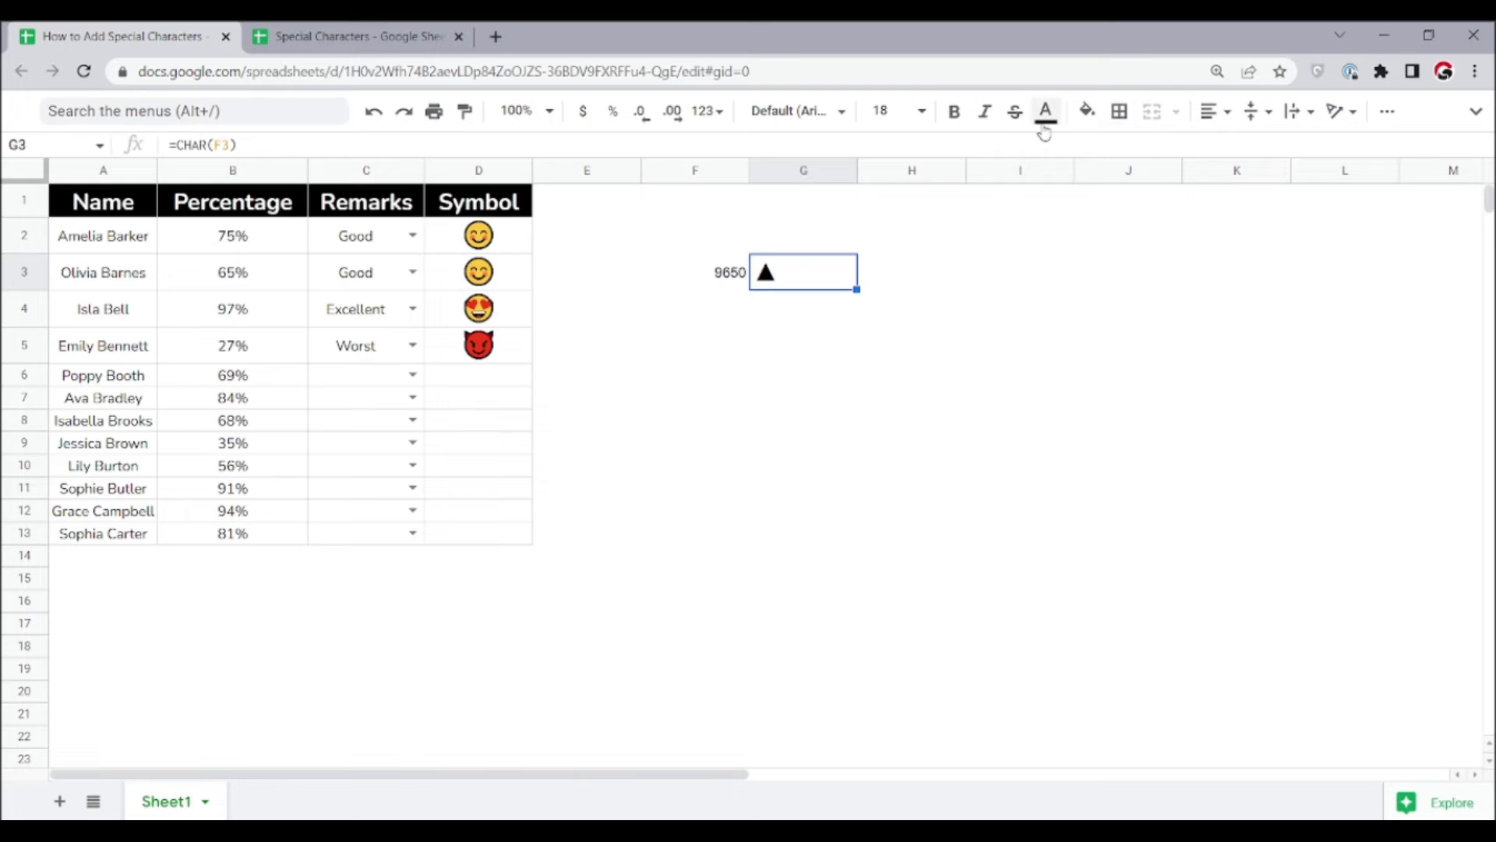
click(1044, 112)
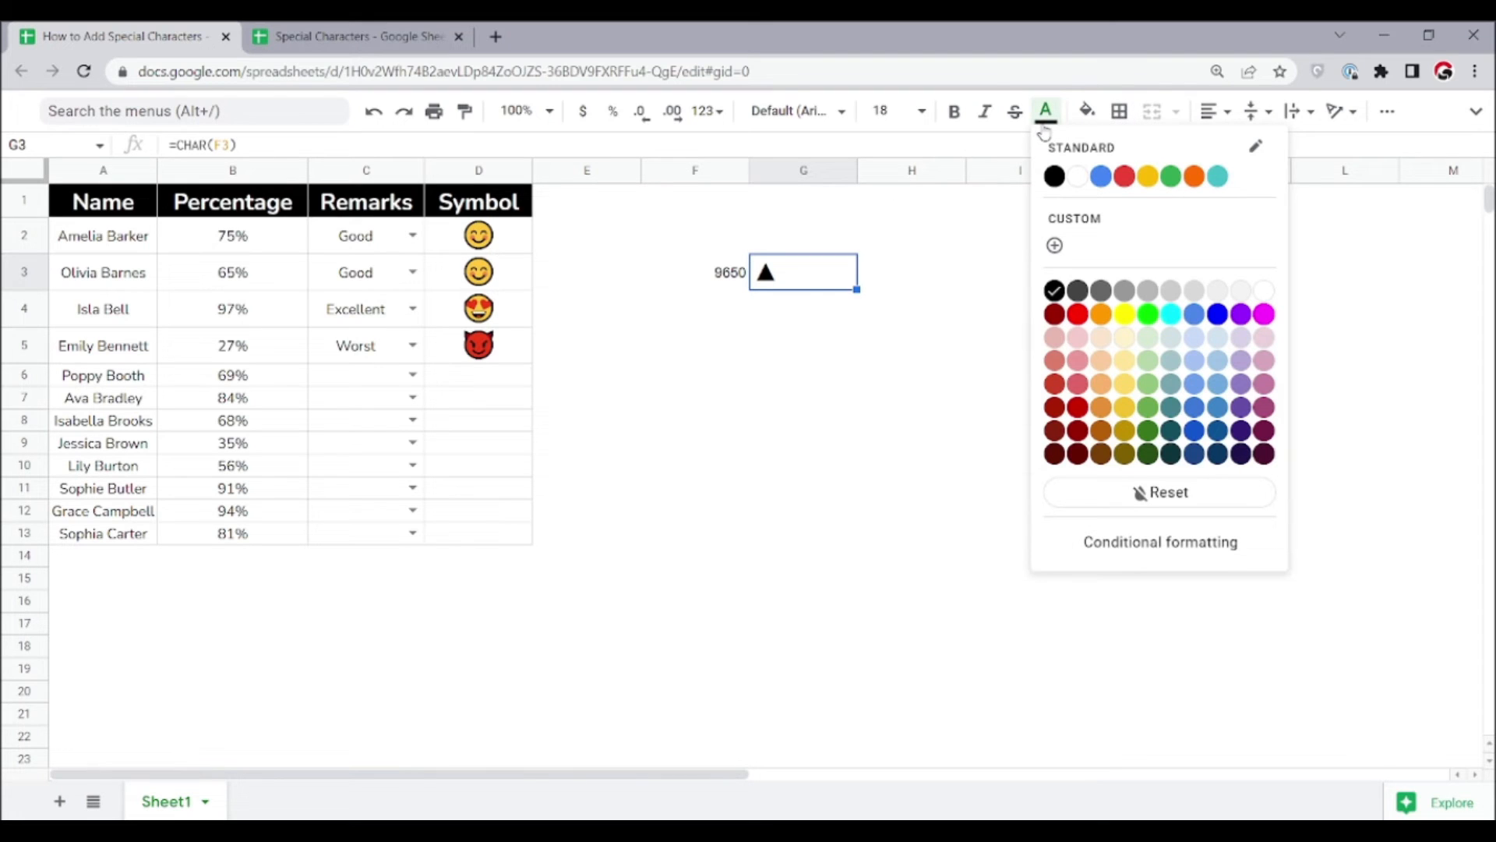
click(1192, 179)
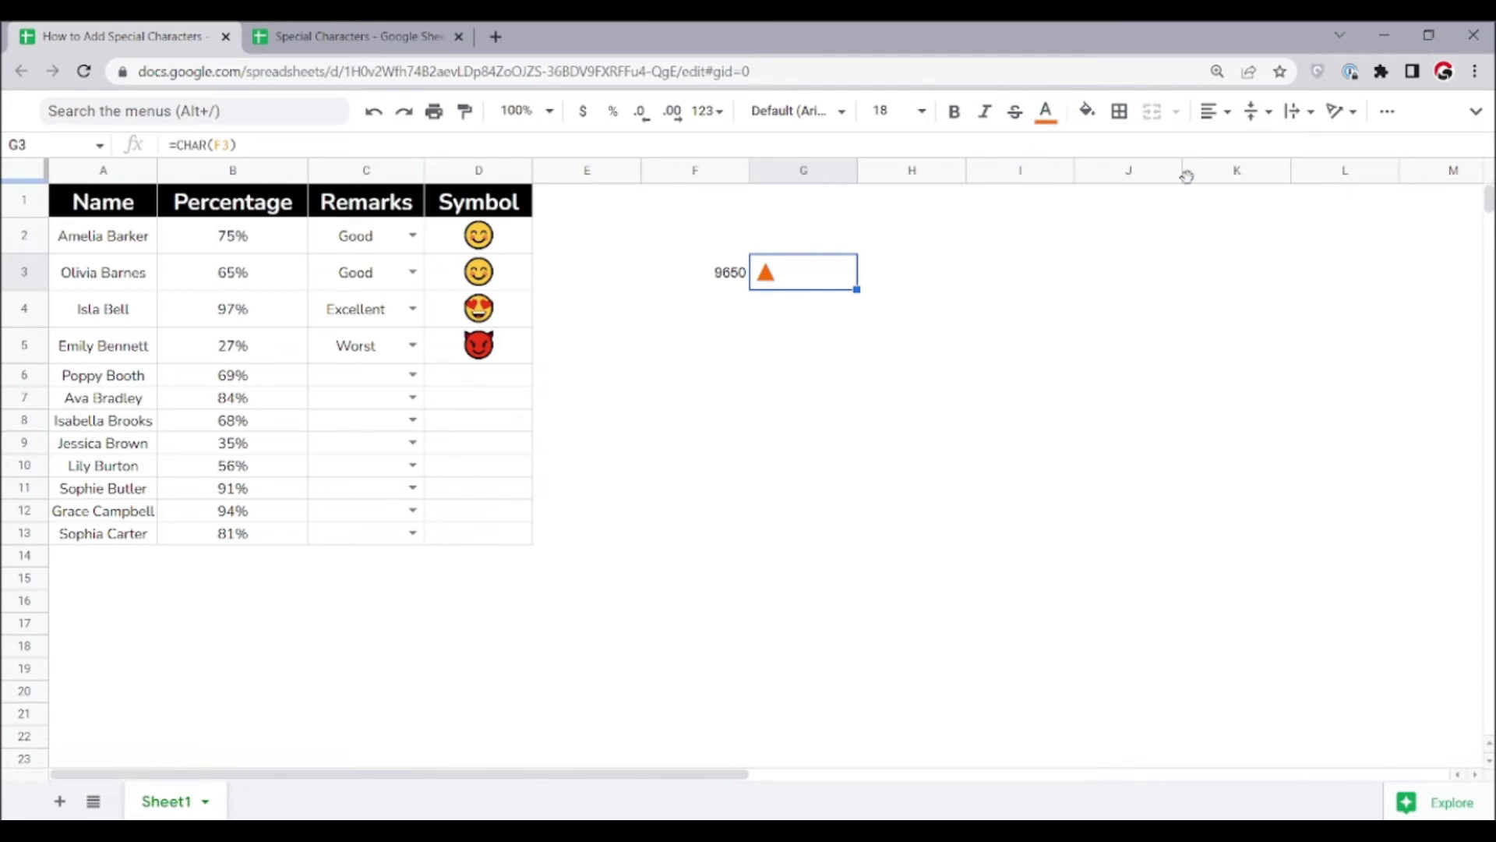
click(828, 319)
key(Up)
click(828, 318)
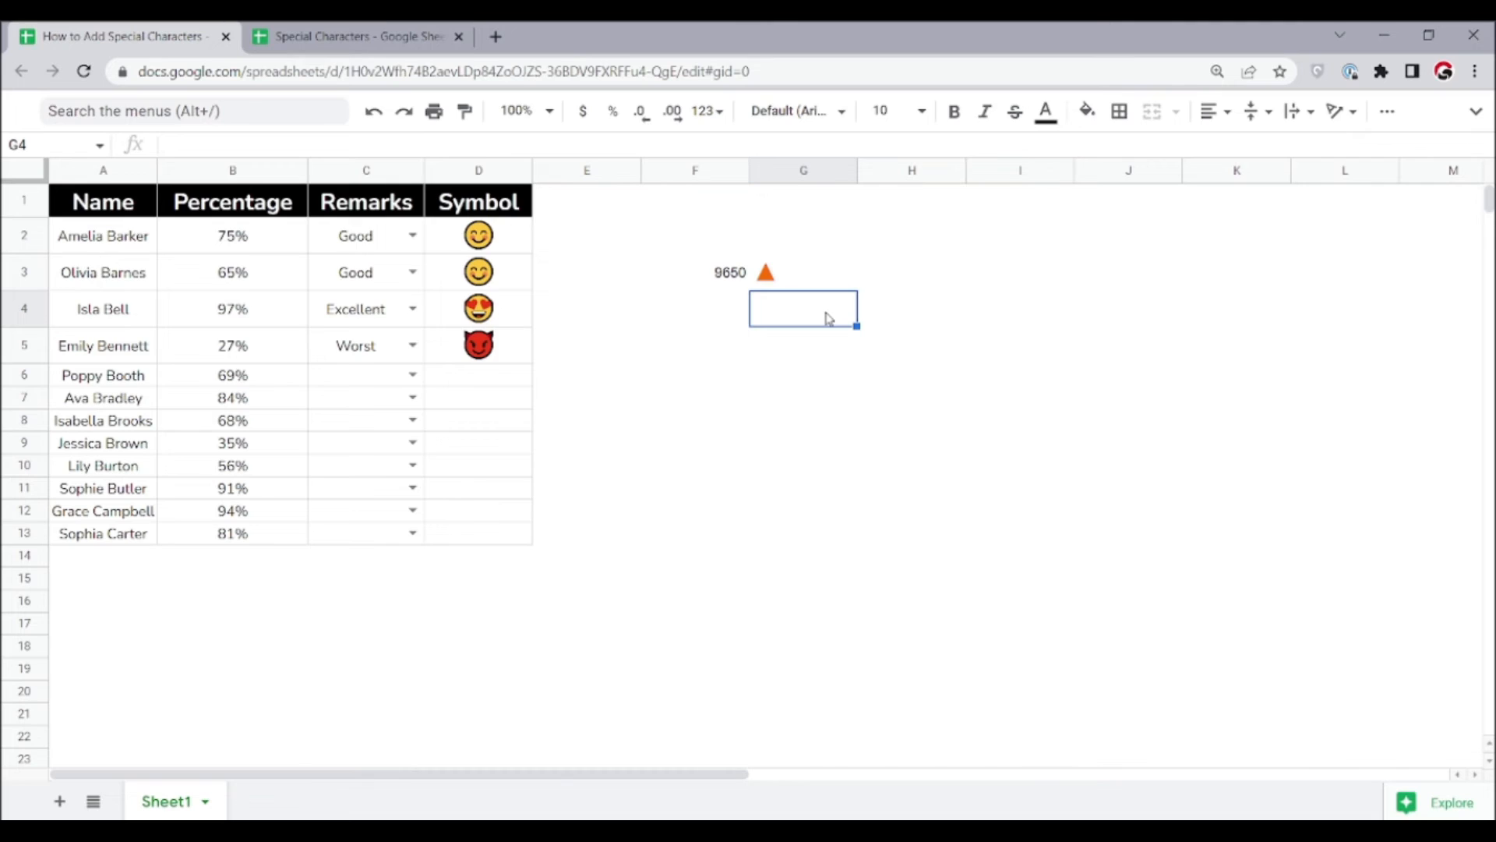
- Copy the decimal codes 9985 to 9996 from cells AL2:AL13 of the Special Characters spreadsheet
key(ctrl+Tab)
key(Right)
key(Right)
key(Right)
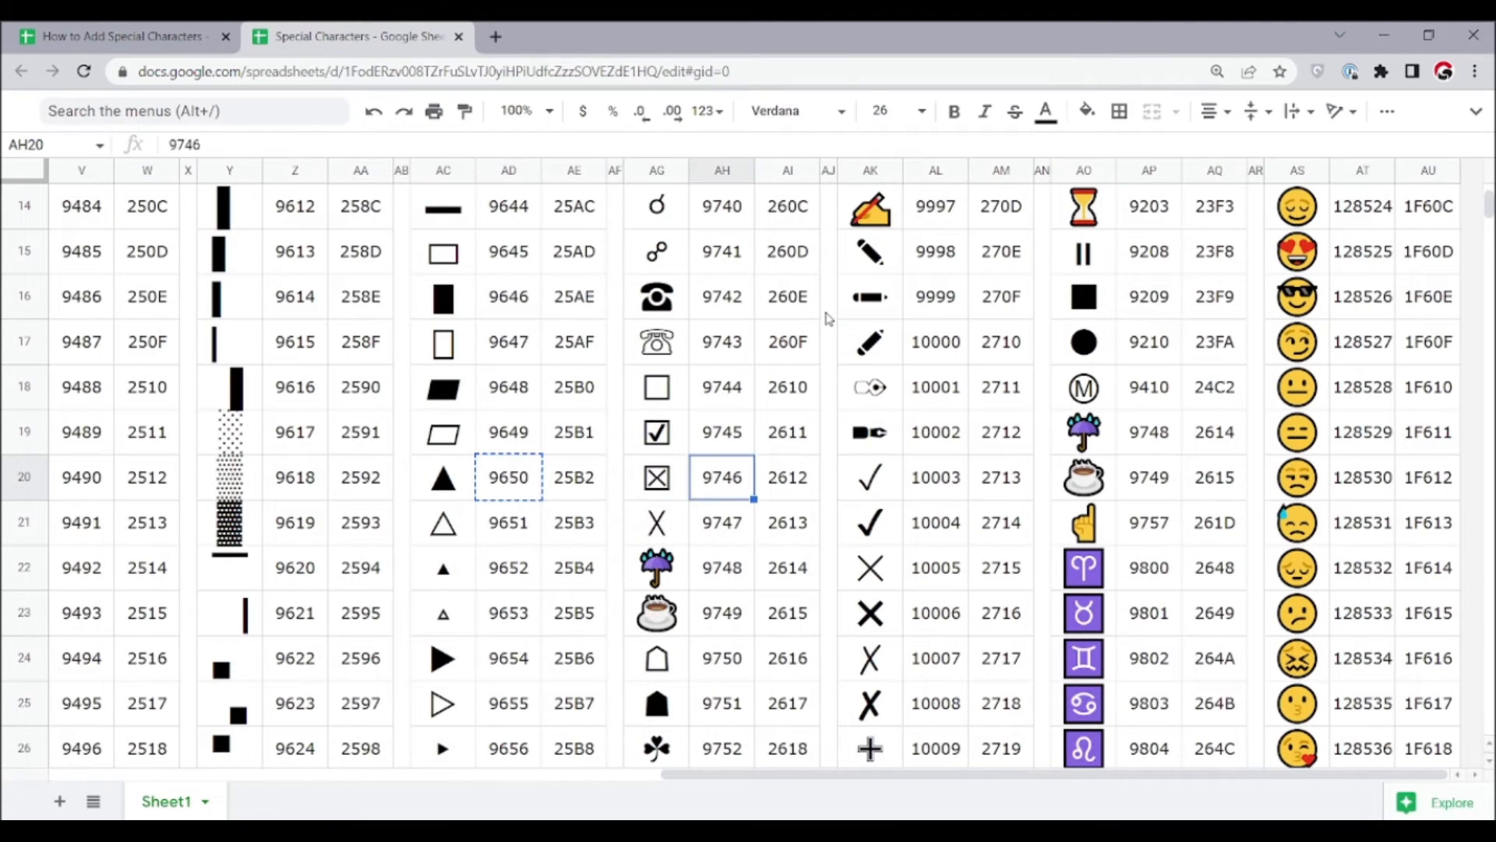
key(Right)
key(Right)
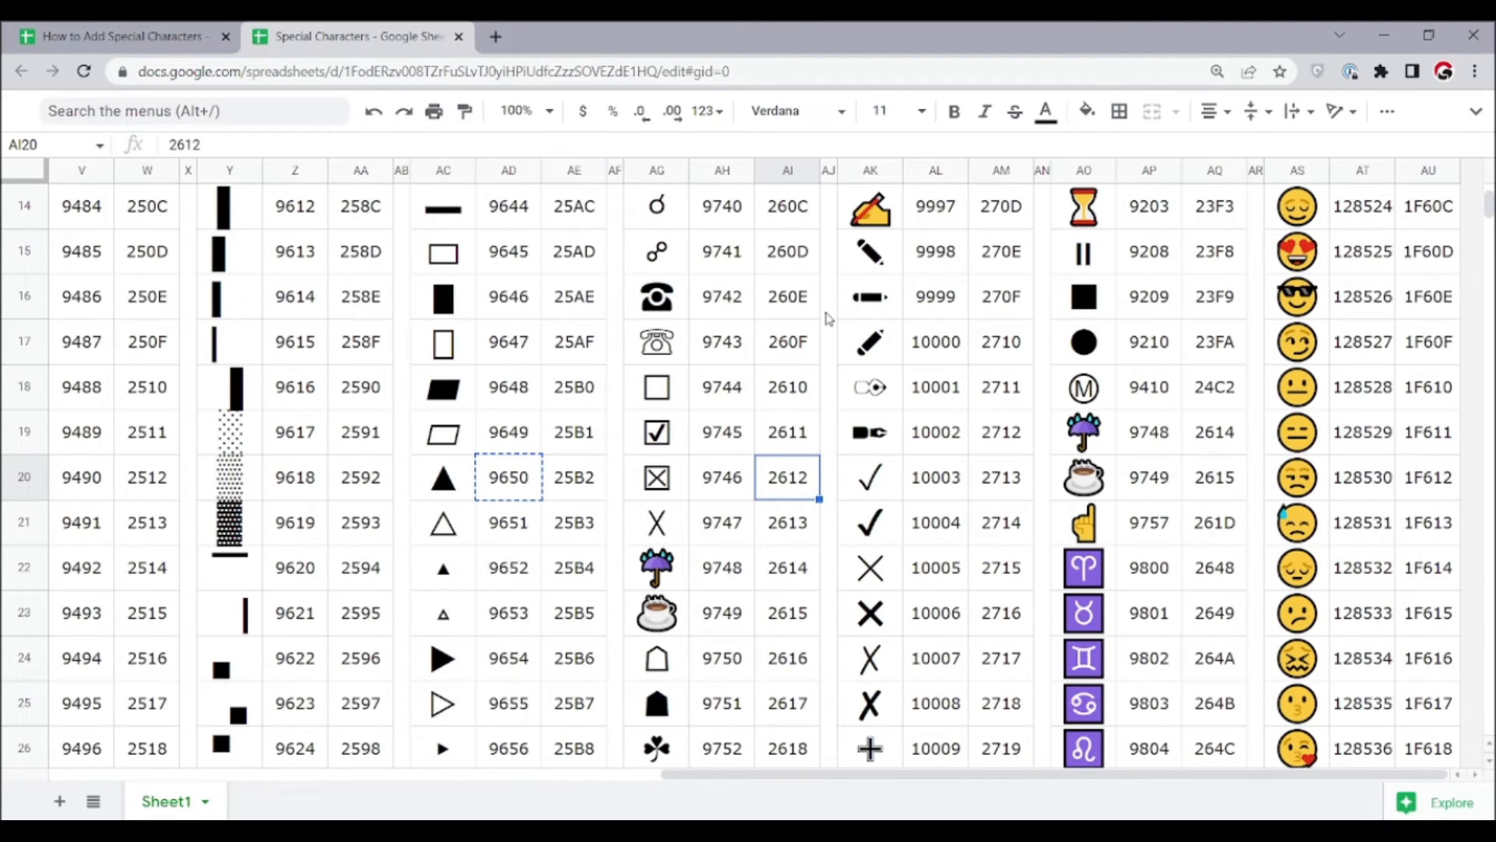
key(Left)
key(Left)
key(Left)
key(Left)
key(Right)
key(Right)
key(Right)
key(Right)
key(Right)
key(Right)
key(Right)
key(Right)
key(Right)
key(ctrl+Up)
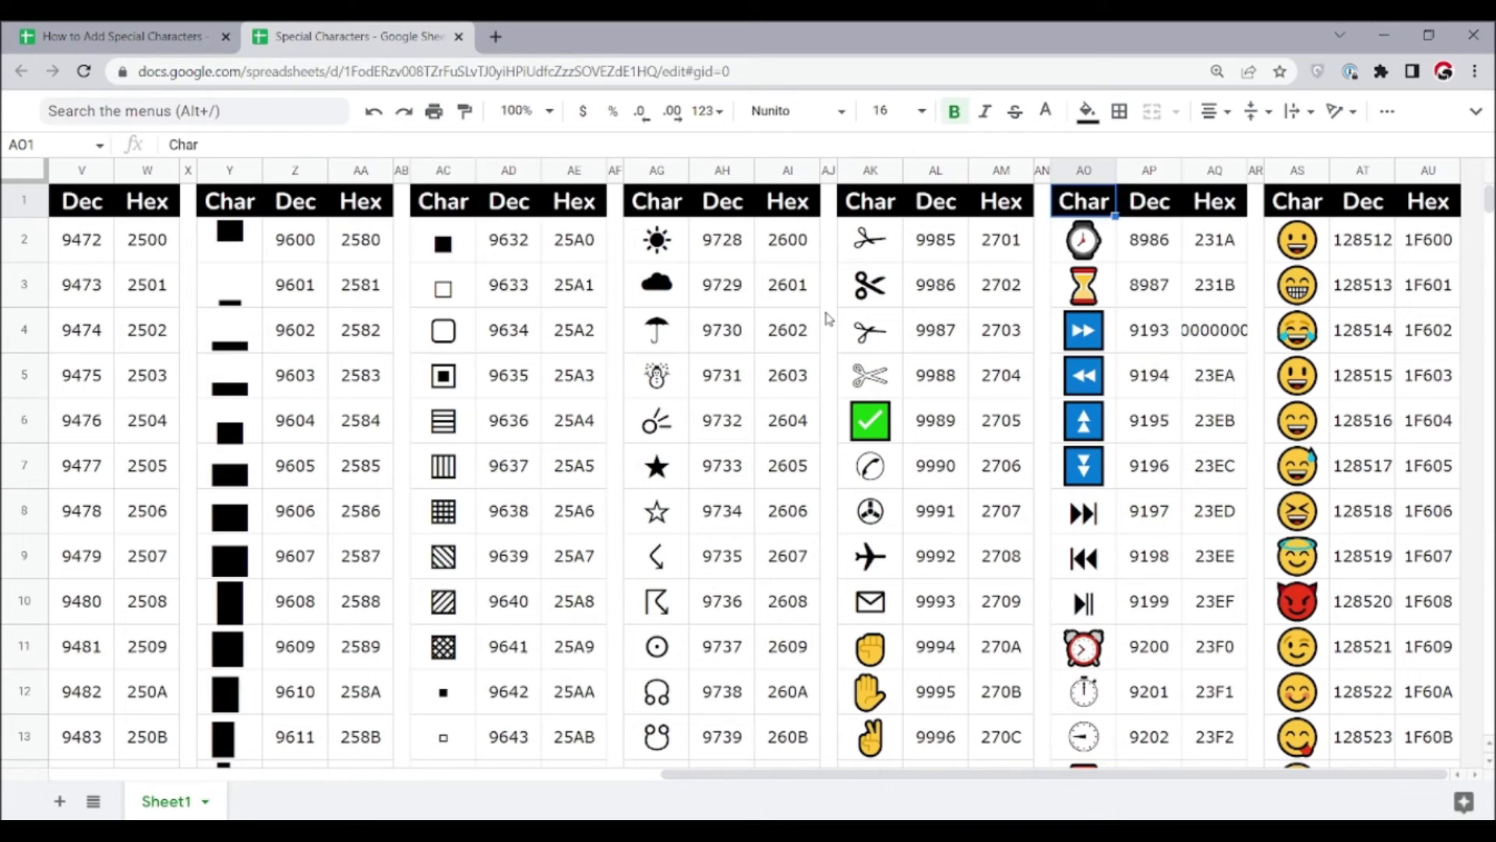
key(Down)
key(Down)
key(Left)
key(Left)
key(Left)
key(Up)
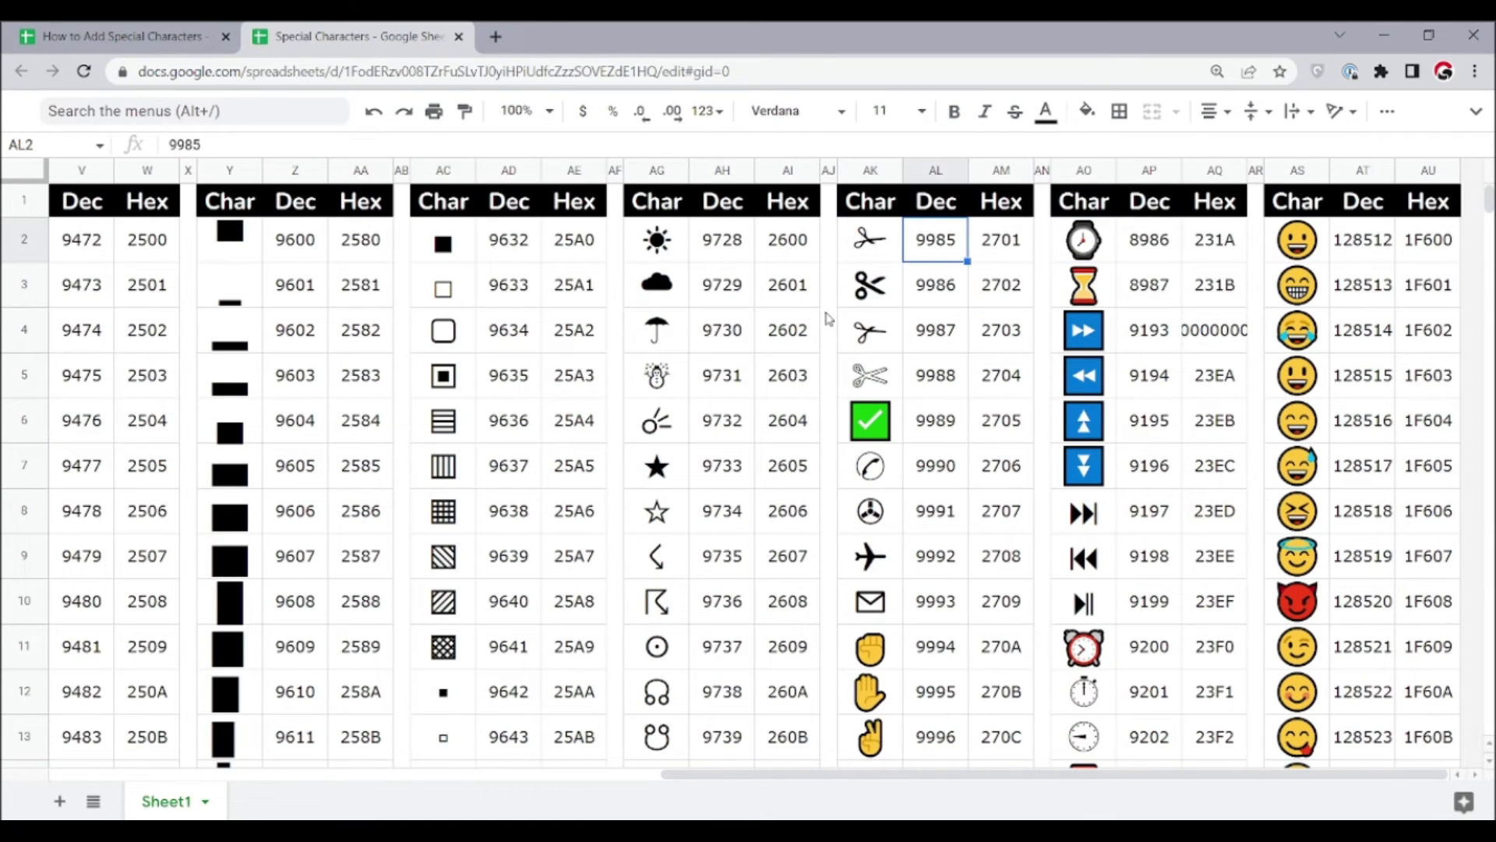
key(shift+Down)
key(shift+Down)
key(shift+Down)
key(shift+Down)
key(shift+Down)
key(shift+Down)
key(shift+Down)
key(shift+Down)
key(shift+Down)
key(shift+Down)
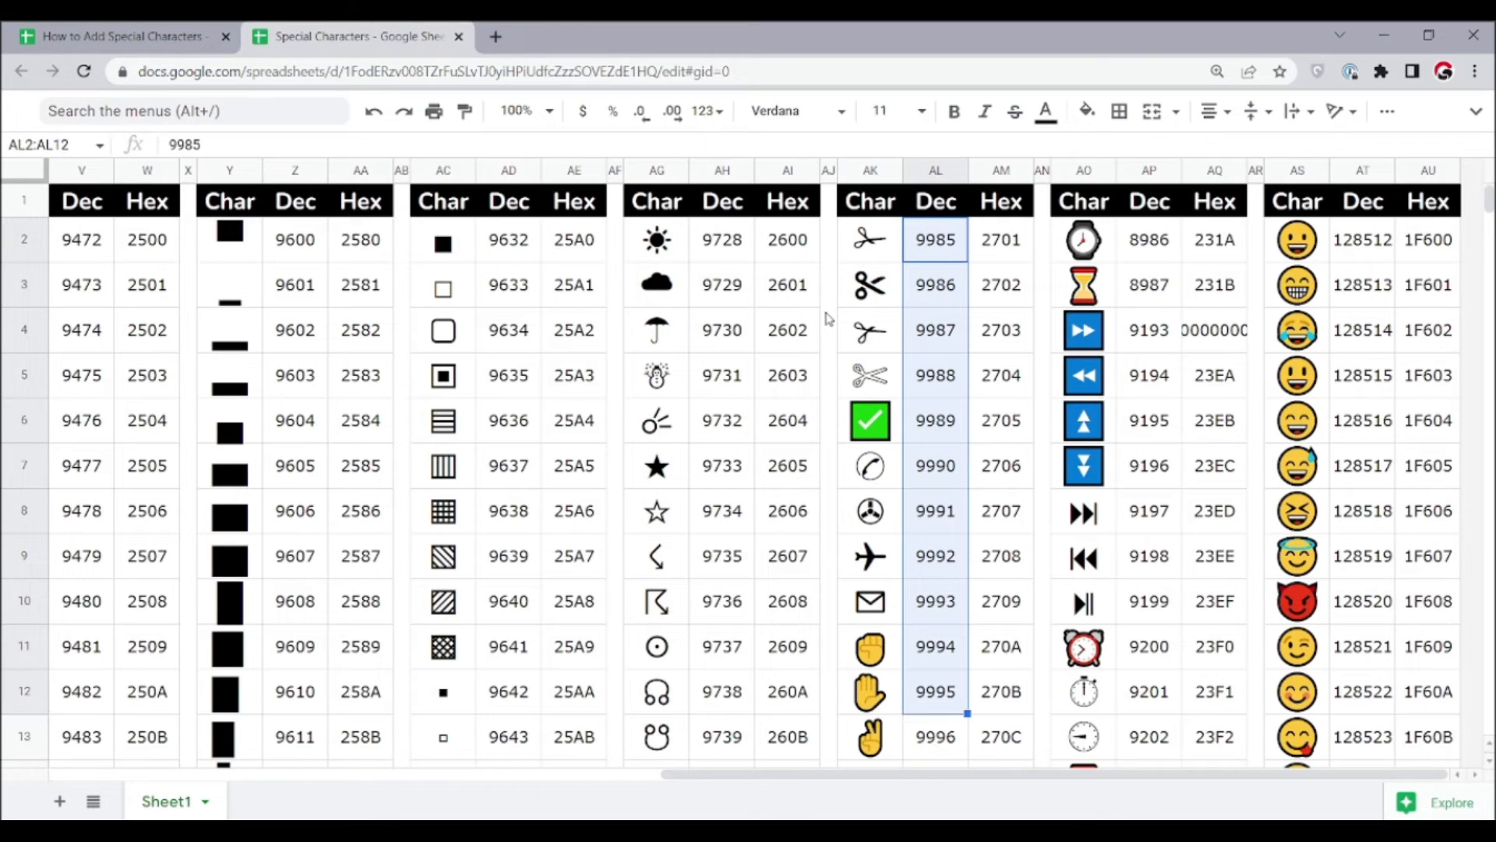
key(shift+Down)
key(ctrl+c)
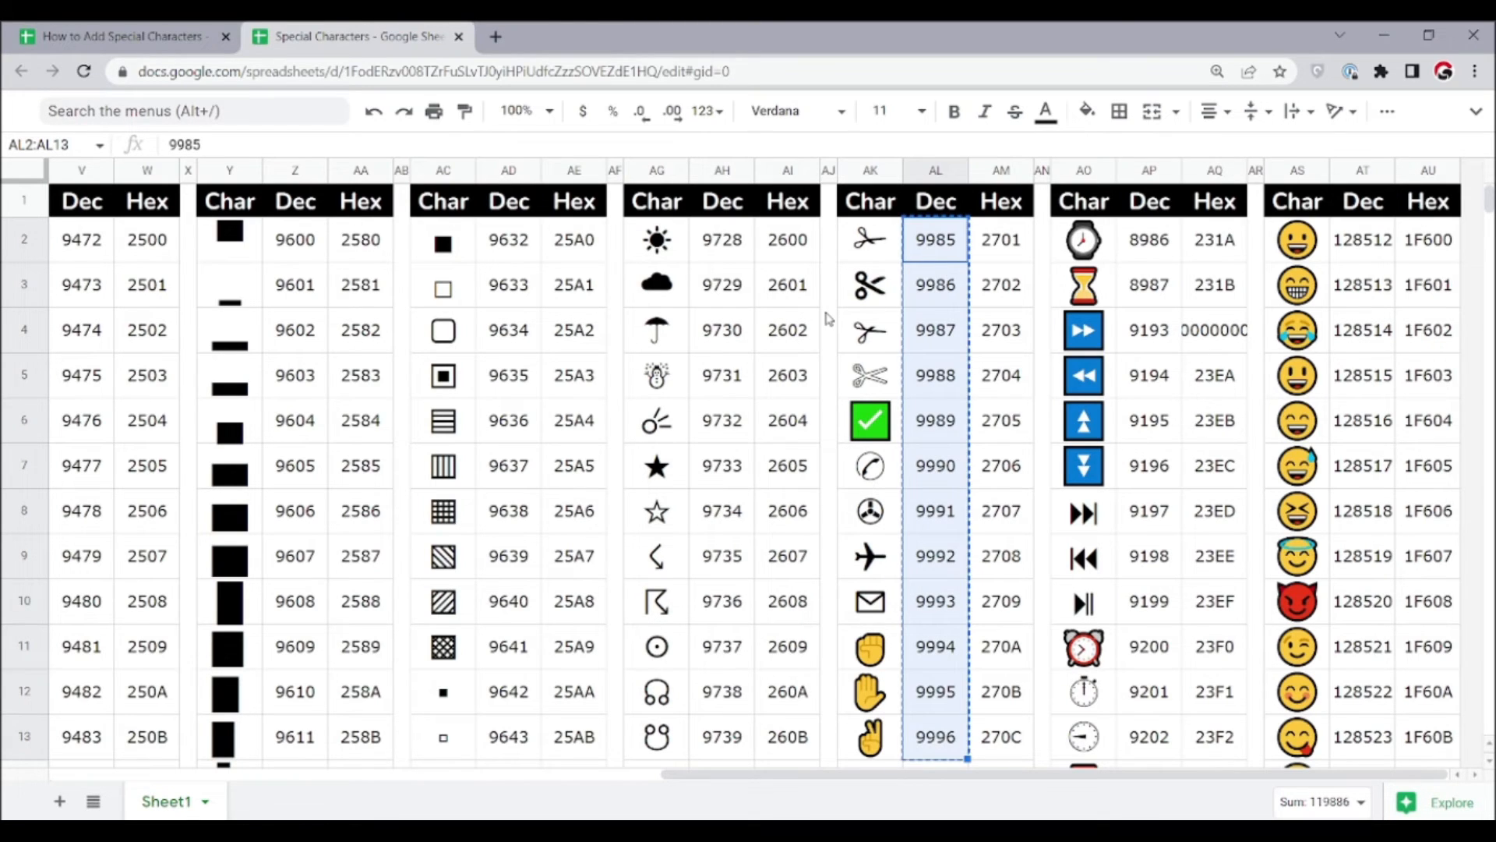
- Paste the copied decimal codes into column F of the How to Add Special Characters spreadsheet, starting at F4
key(ctrl+shift+Tab)
key(Right)
key(Left)
key(Left)
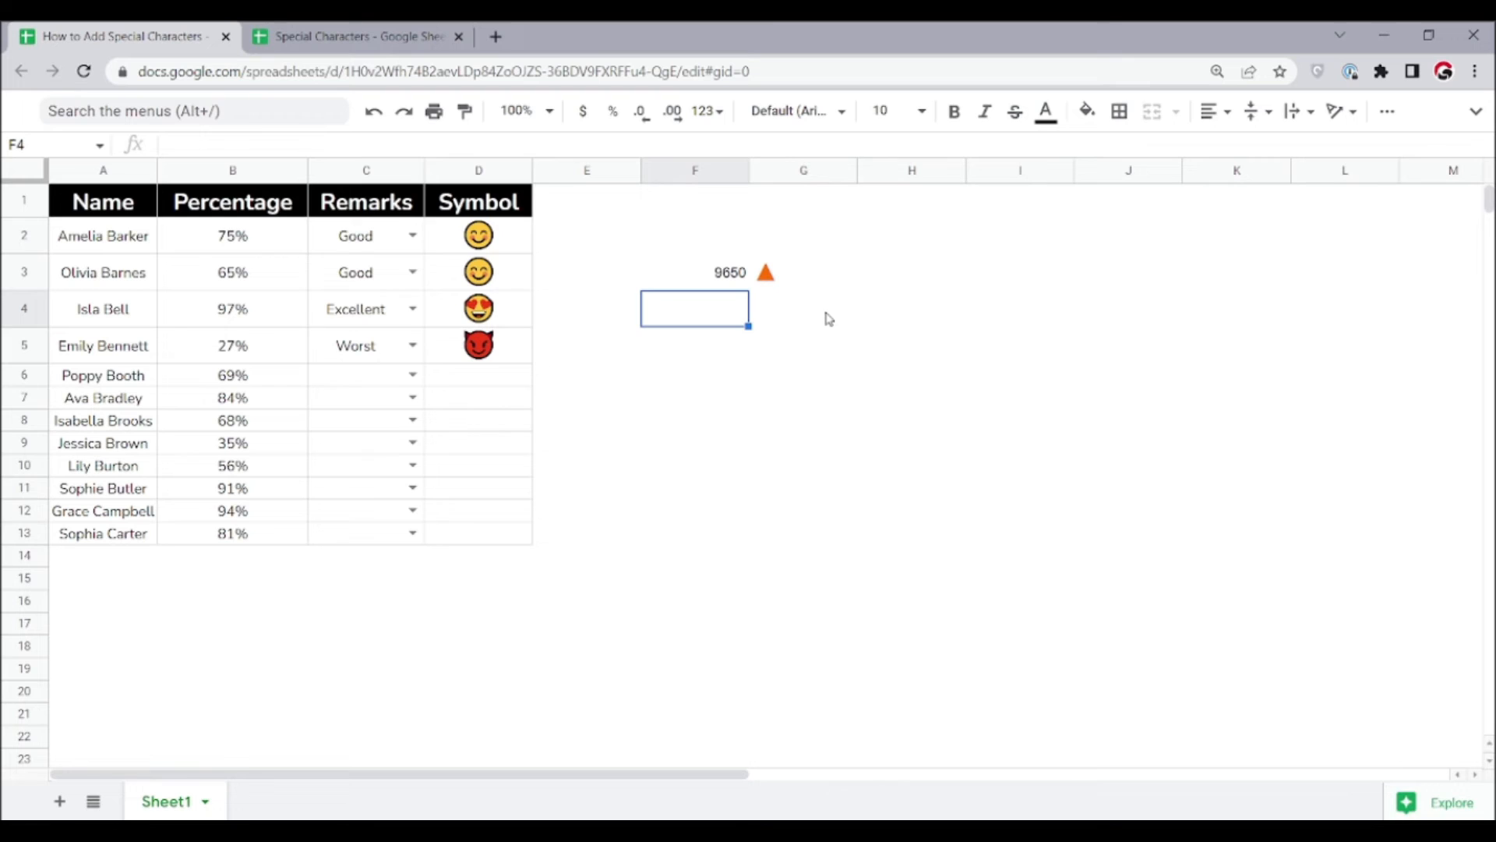
key(ctrl+v)
- Copy the CHAR formula from G3 and paste only the formula into G4:G15
key(Right)
key(Up)
key(ctrl+c)
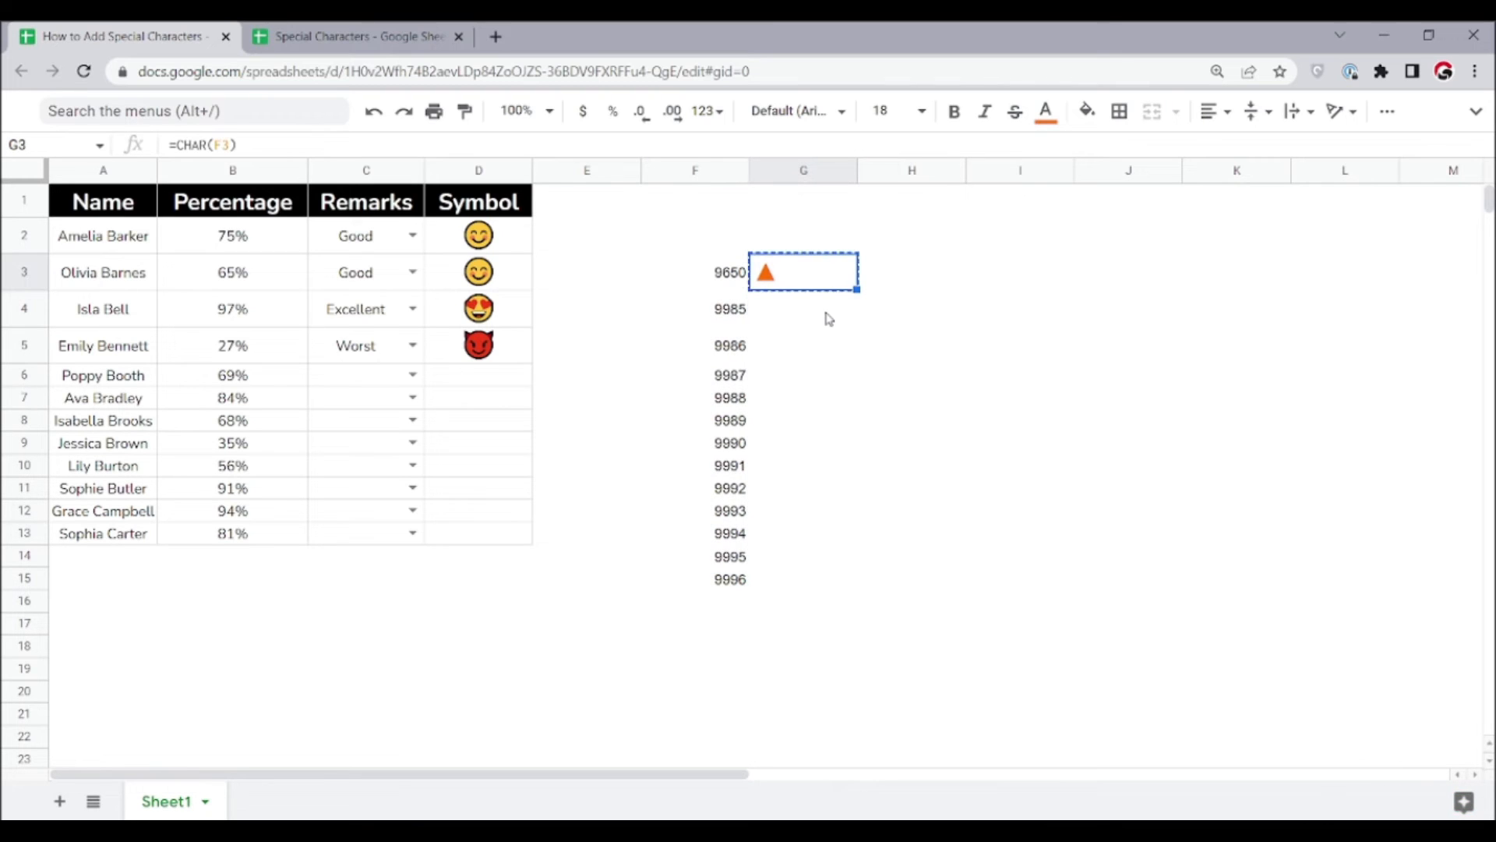
key(Down)
key(shift+Down)
key(shift+Down)
key(shift+Down)
key(shift+Down)
key(shift+Down)
key(shift+Down)
key(shift+Down)
key(shift+Down)
key(shift+Down)
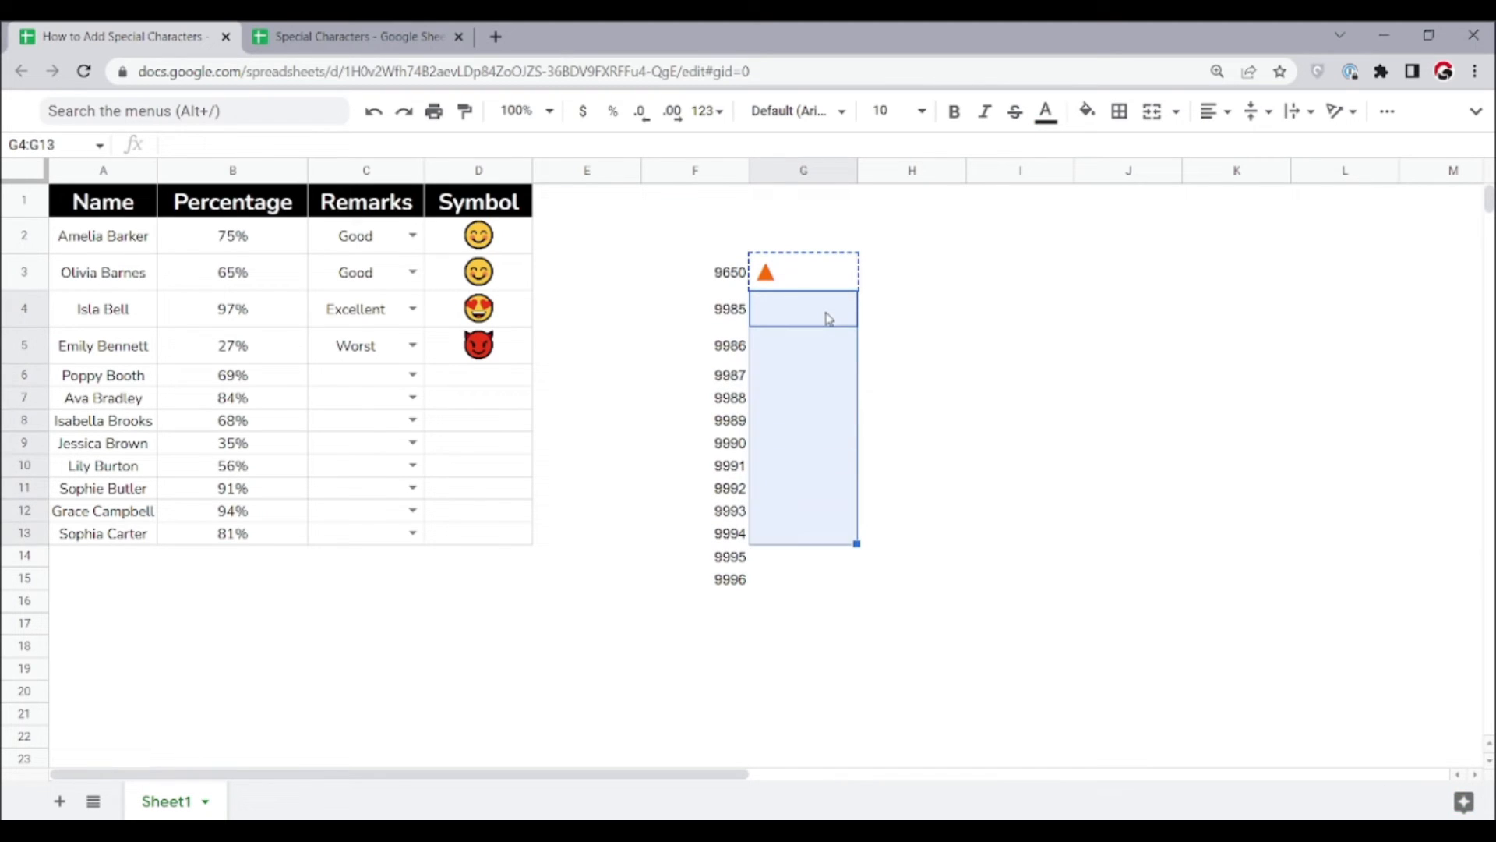
key(shift+Down)
key(shift+Down)
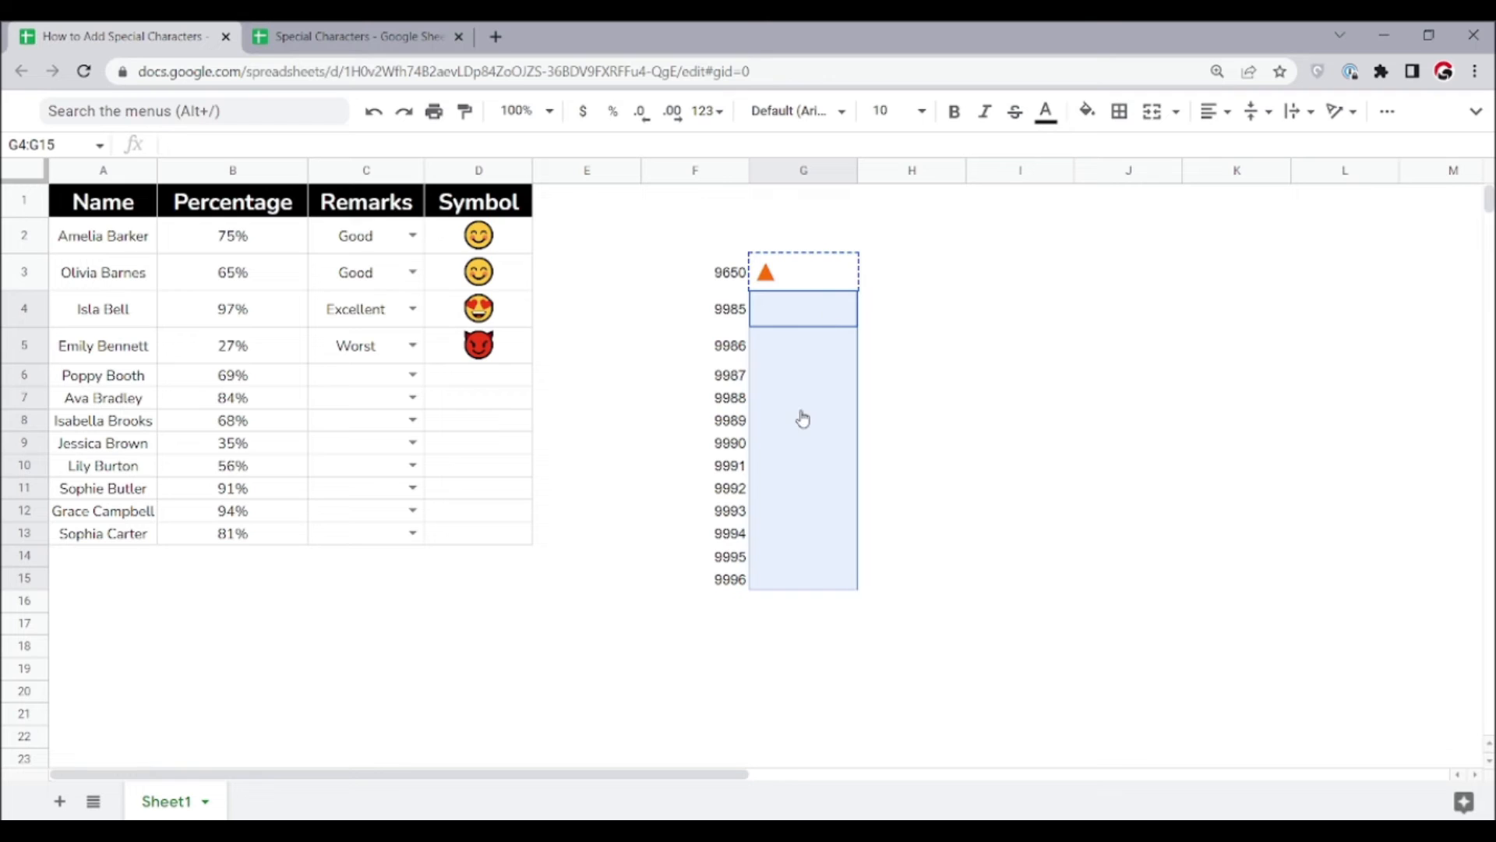
right_click(802, 412)
mouse_move(919, 368)
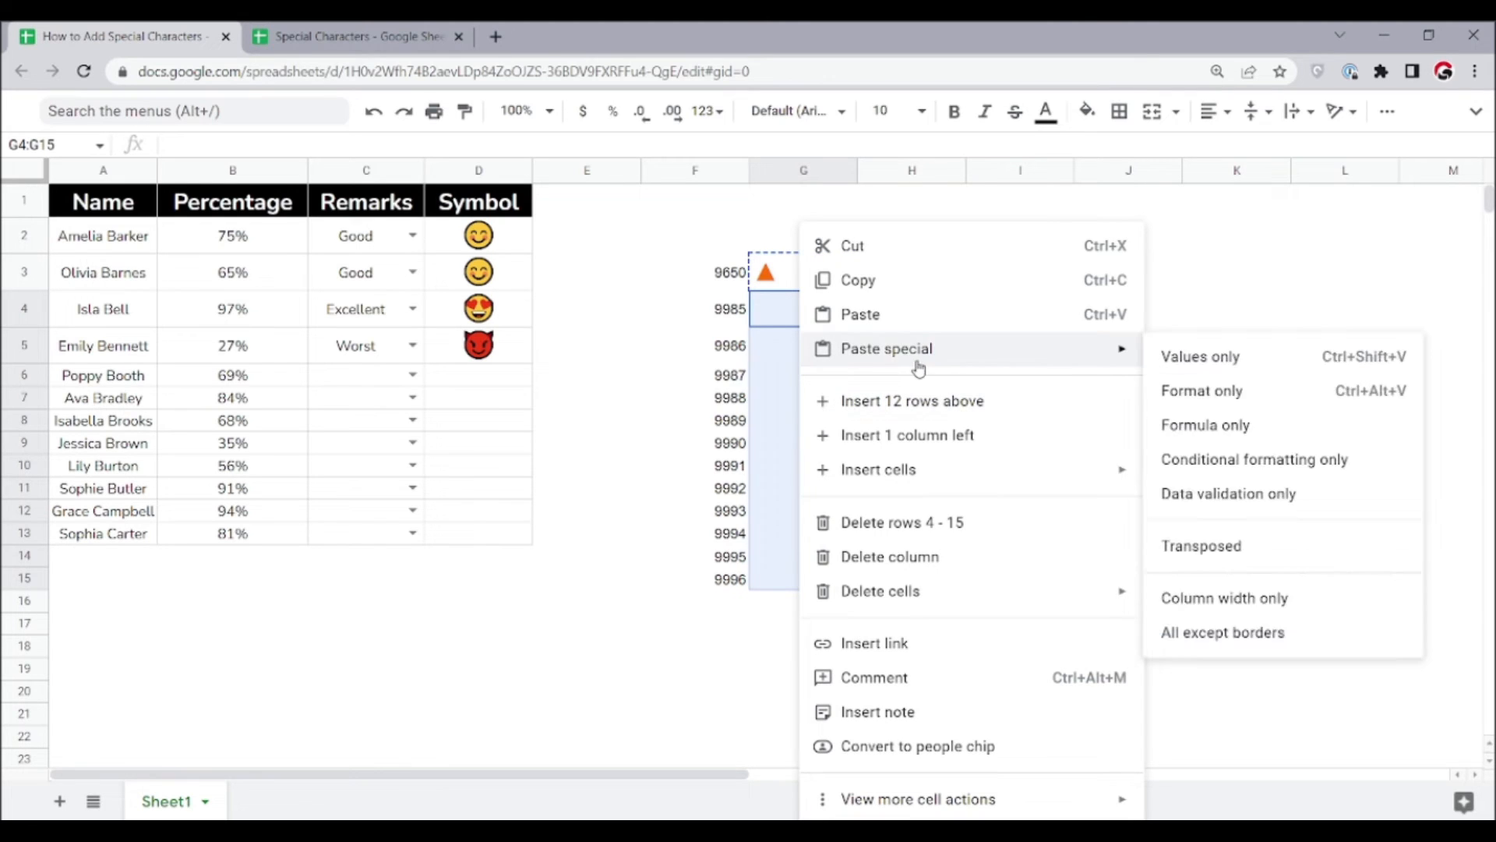
click(1183, 426)
- Set the font size of the symbols in G4:G15 to 24
key(Down)
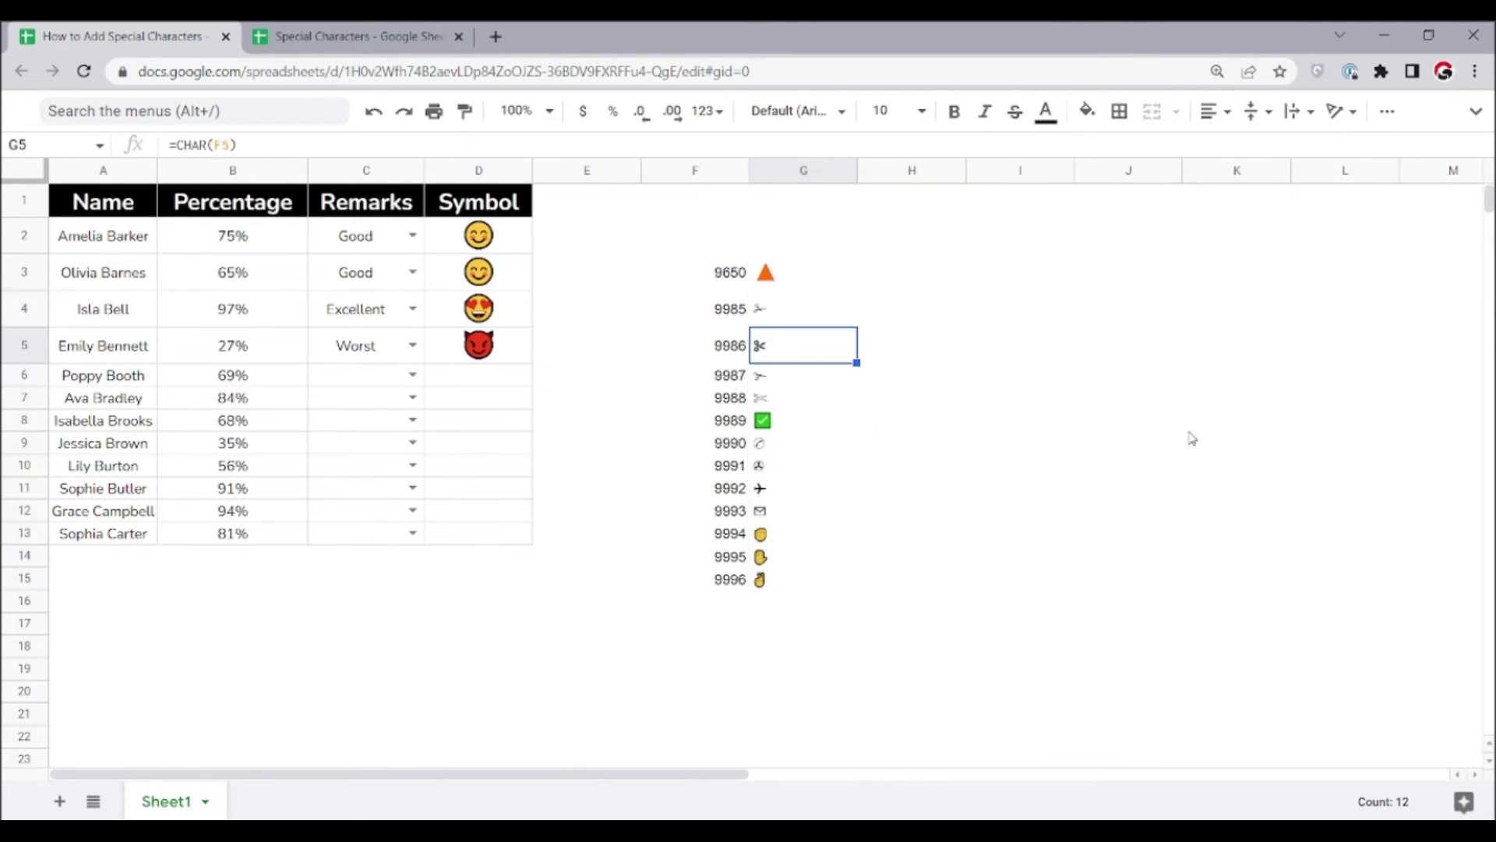
key(Up)
key(Up)
key(Down)
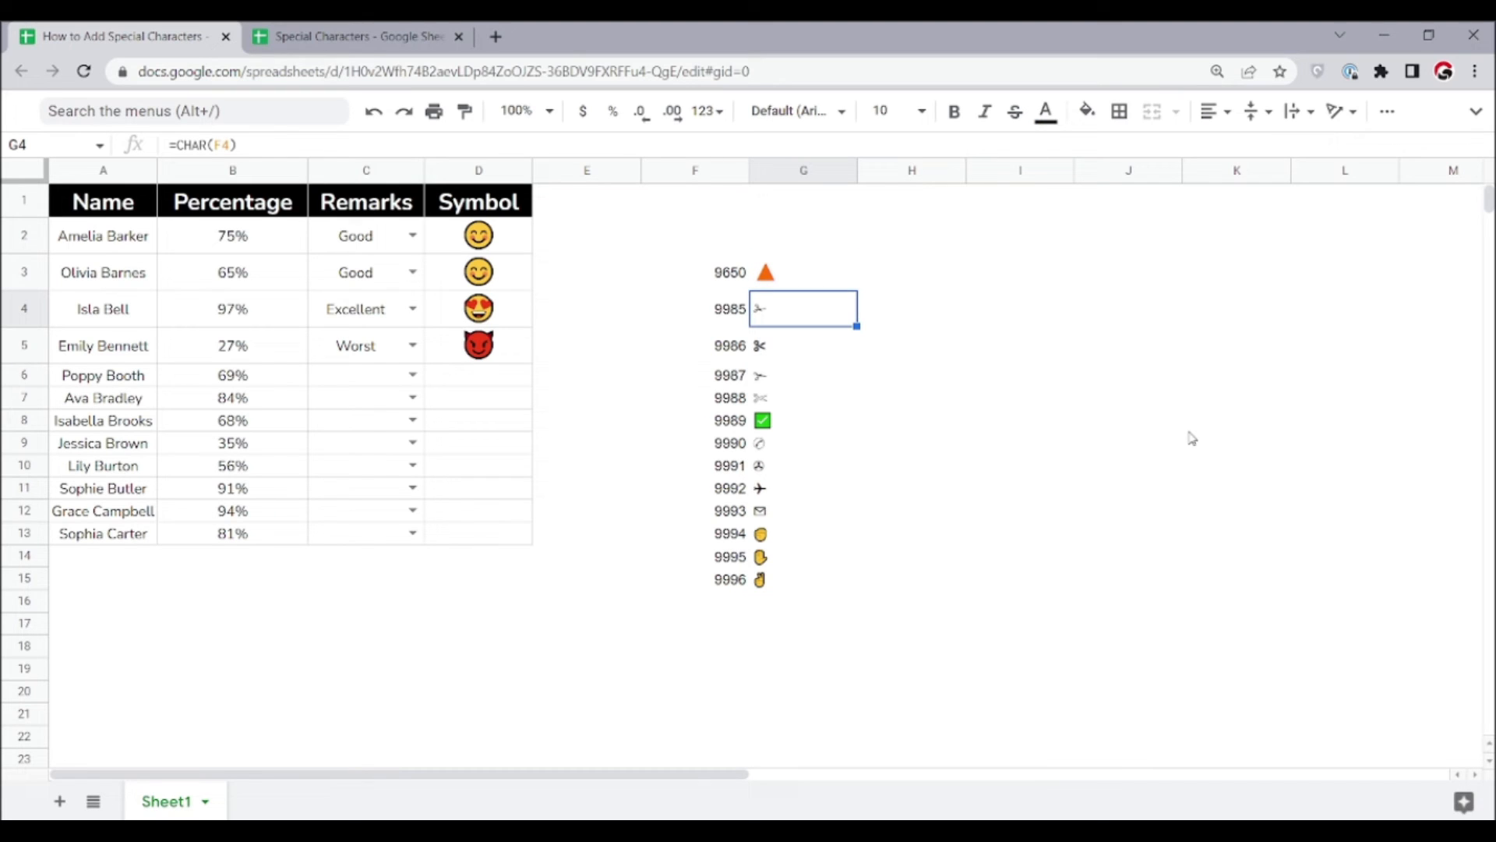
key(ctrl+shift+Down)
click(922, 111)
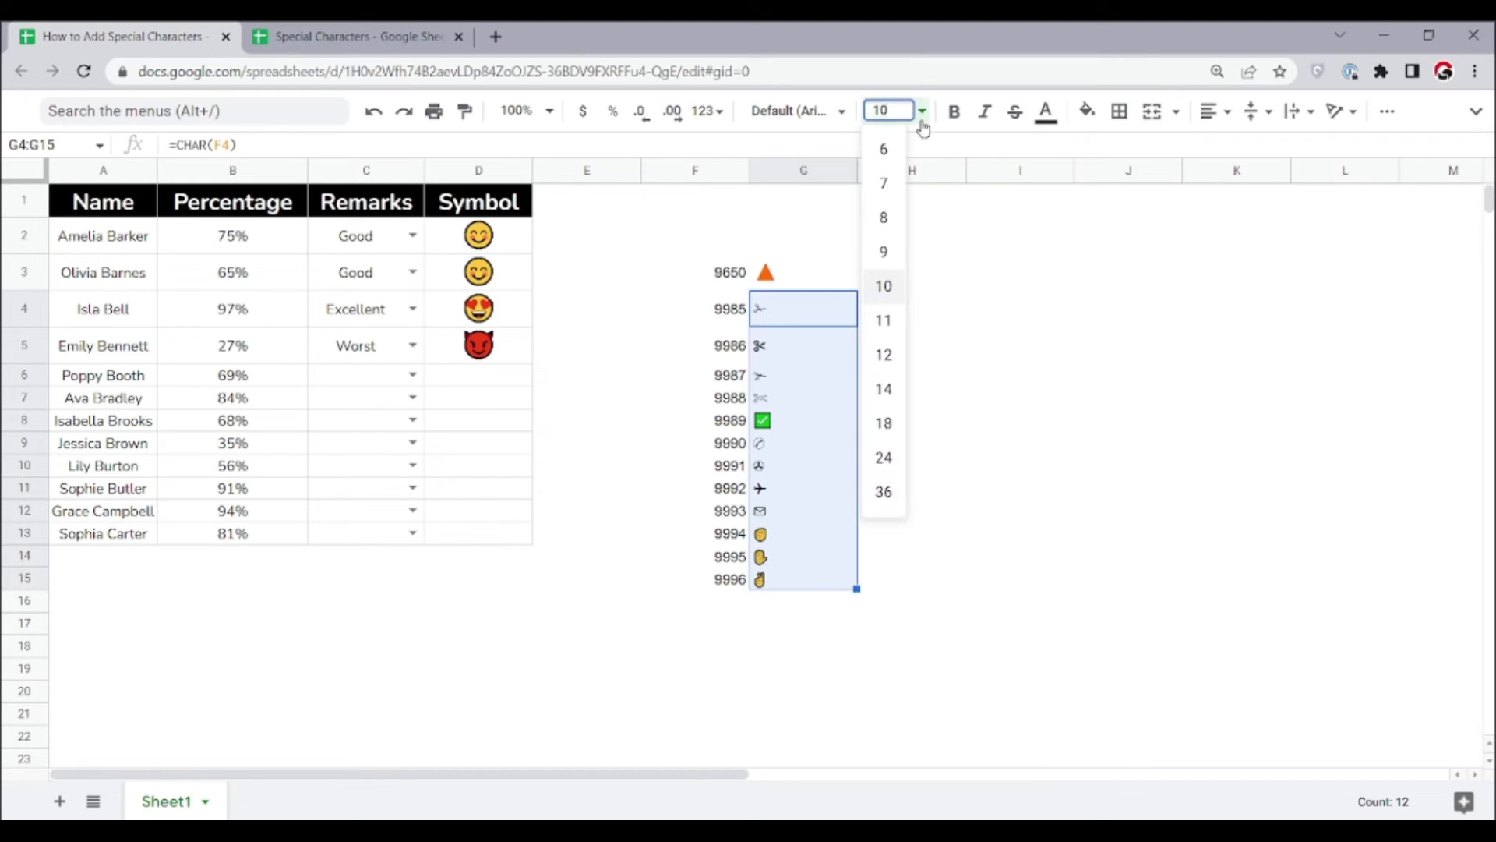
click(887, 458)
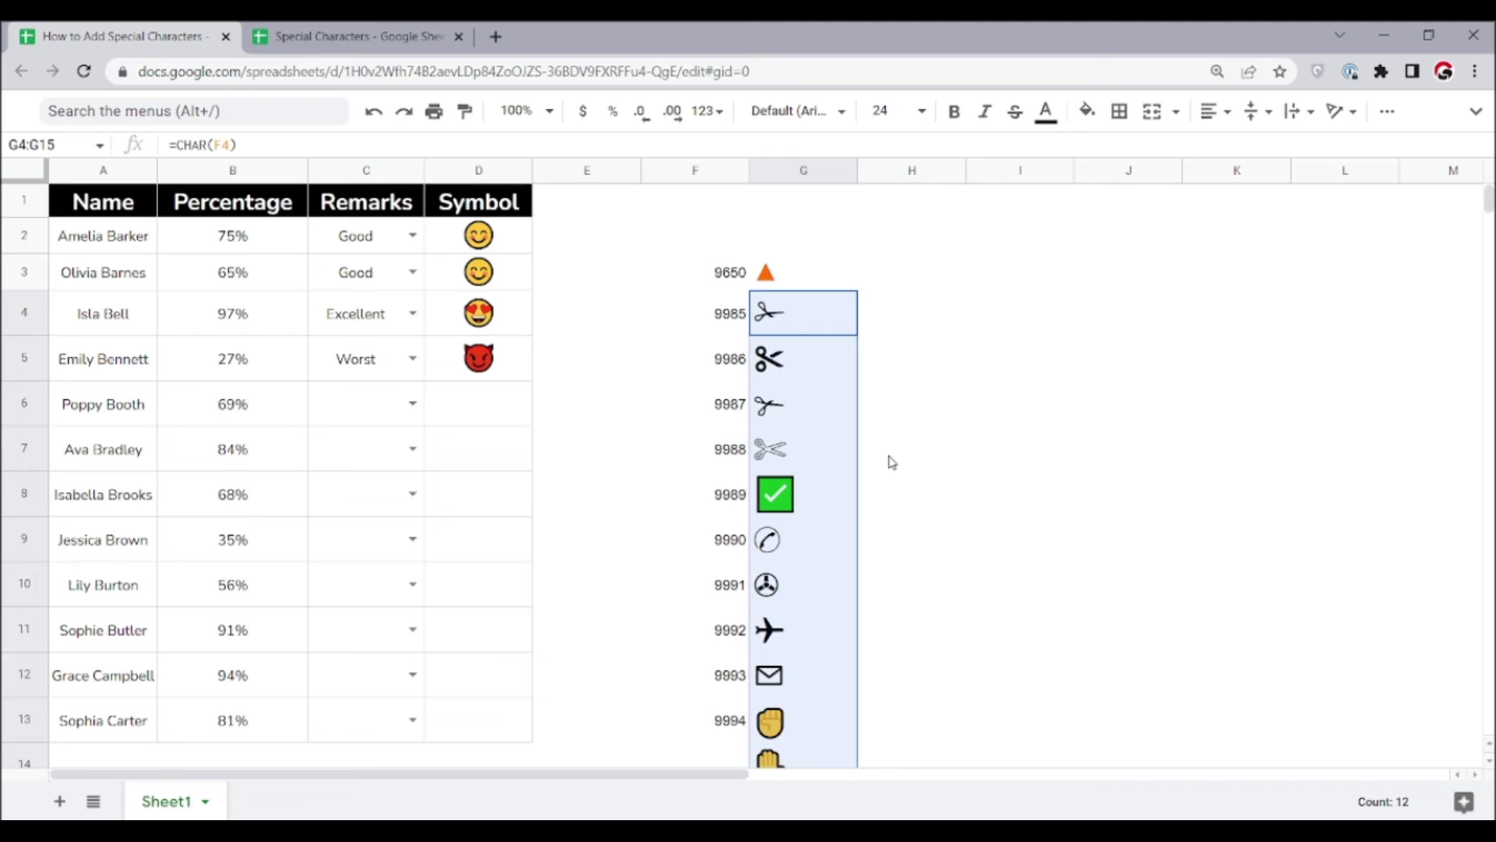
- Examine the enlarged symbols in column G alongside their decimal codes in column F
click(792, 394)
key(Up)
key(Up)
key(Down)
key(Down)
key(Down)
key(Down)
key(Down)
key(Down)
key(Down)
key(Down)
key(Down)
key(Down)
key(Down)
key(Down)
key(Up)
key(Up)
key(Up)
key(Up)
key(Up)
key(Up)
key(Up)
key(Up)
key(Up)
key(Up)
key(Up)
key(Up)
key(Up)
key(Up)
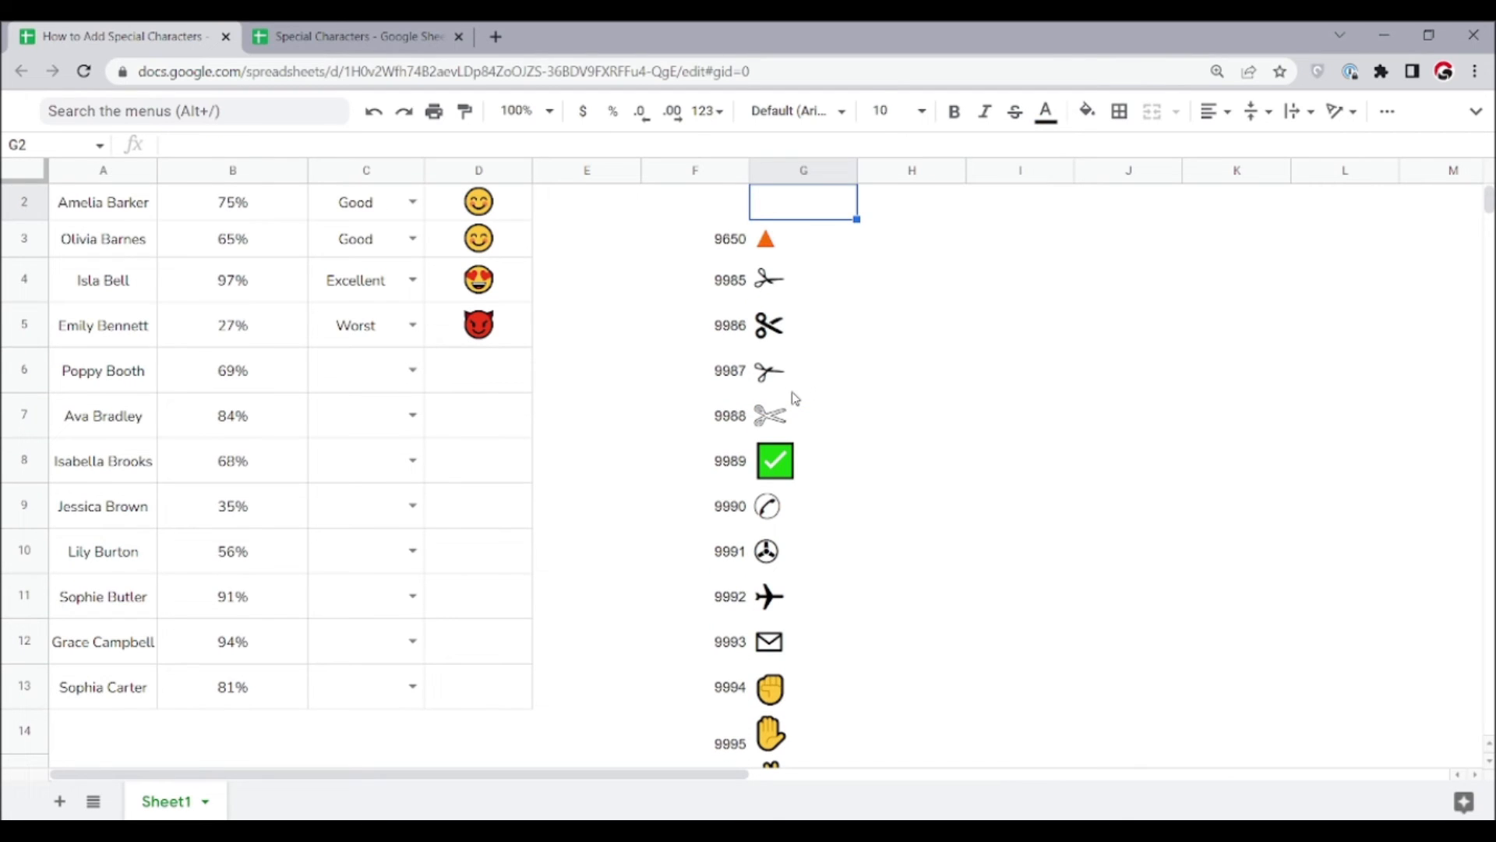
- Look through the symbols and their decimal codes in the Special Characters reference spreadsheet, down to about row 56
key(Down)
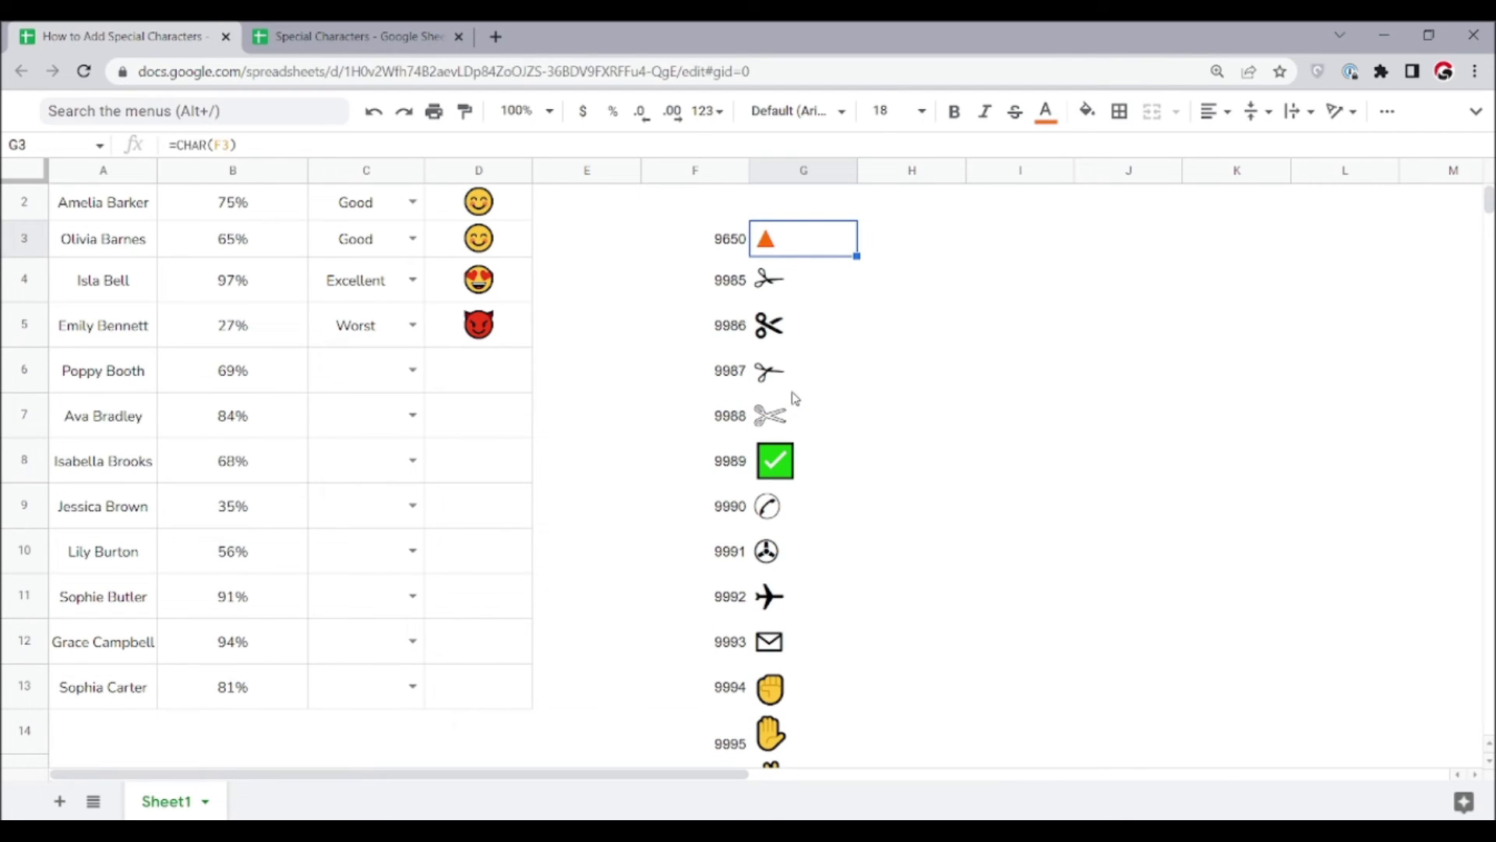
click(359, 51)
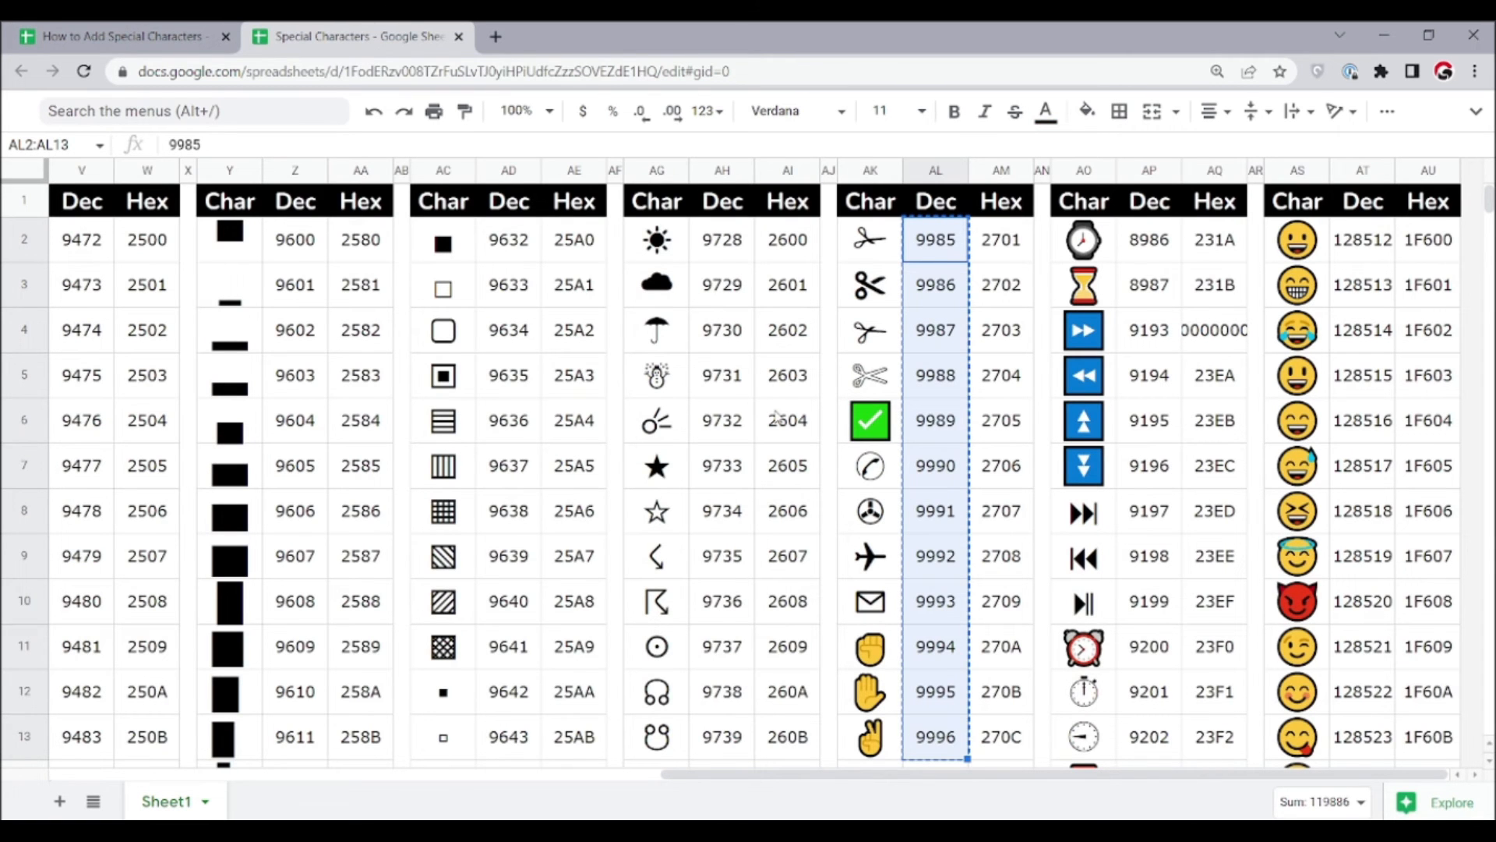
scroll(777, 417, down, 2)
scroll(777, 421, up, 3)
scroll(1306, 515, down, 7)
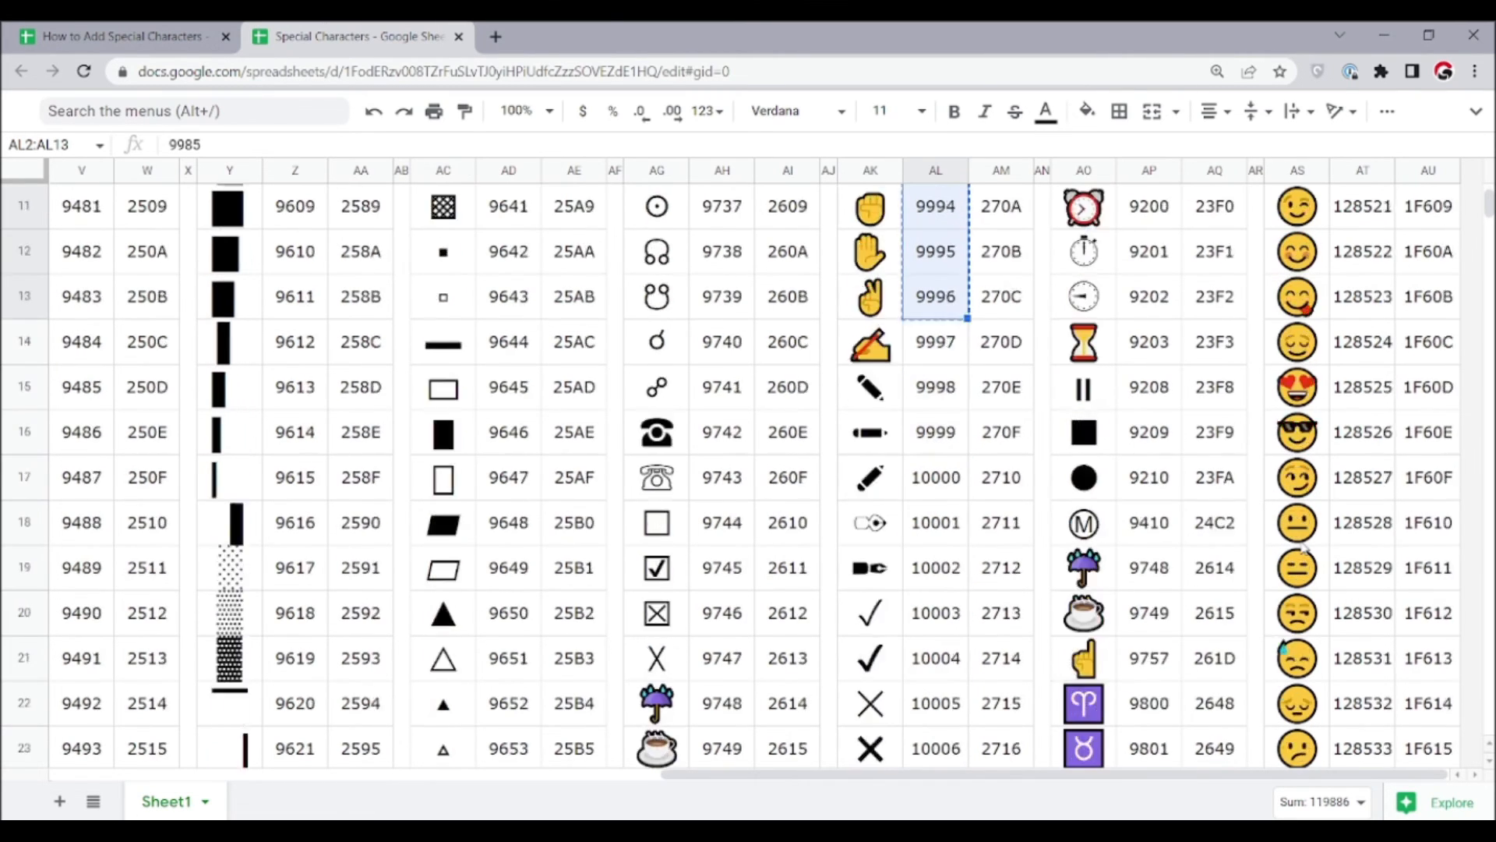
scroll(1304, 548, down, 4)
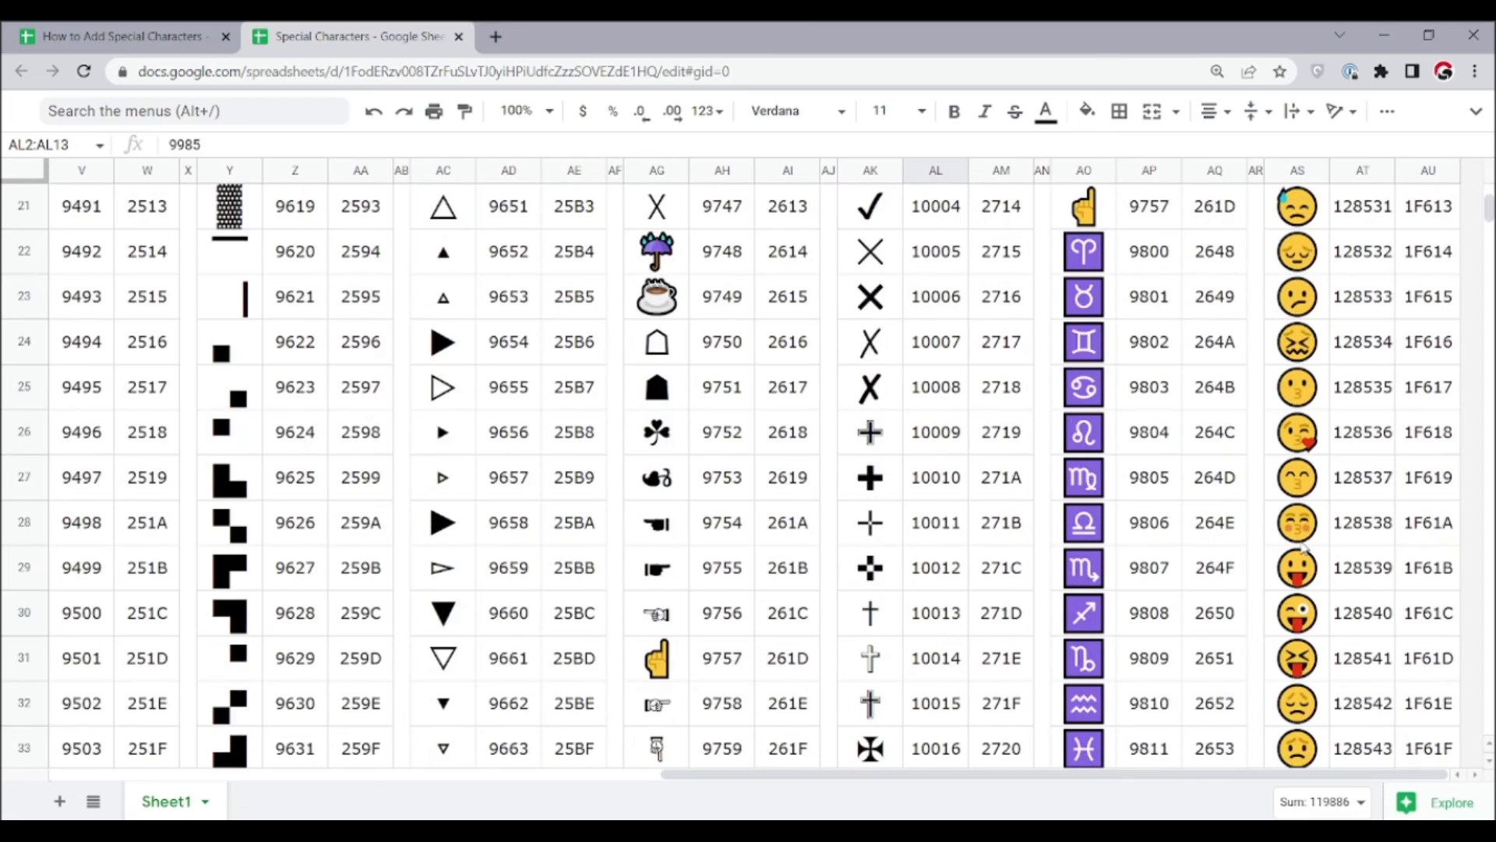
scroll(1303, 548, down, 9)
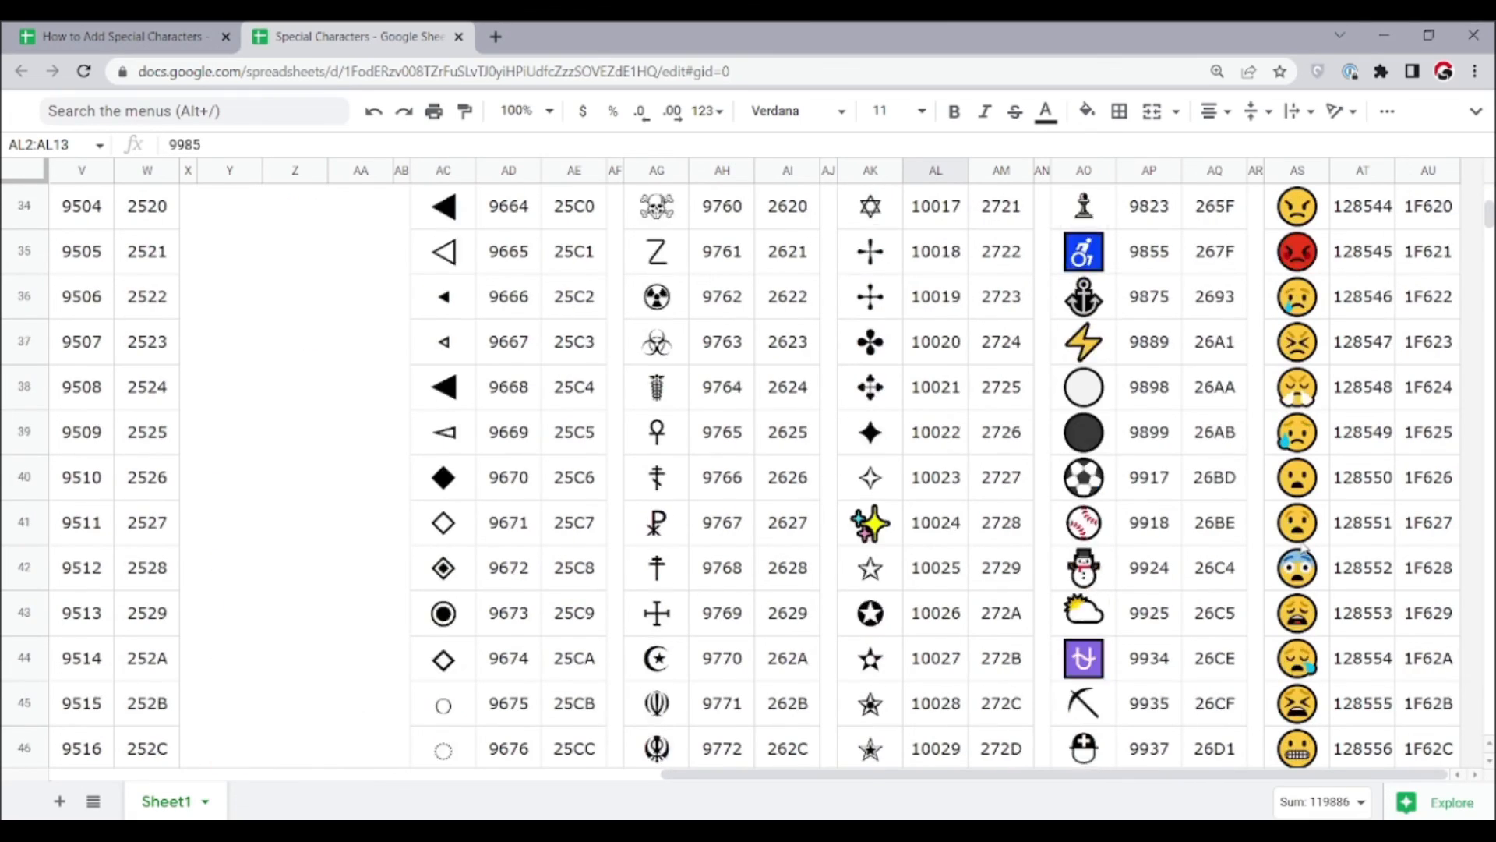
scroll(1304, 548, down, 8)
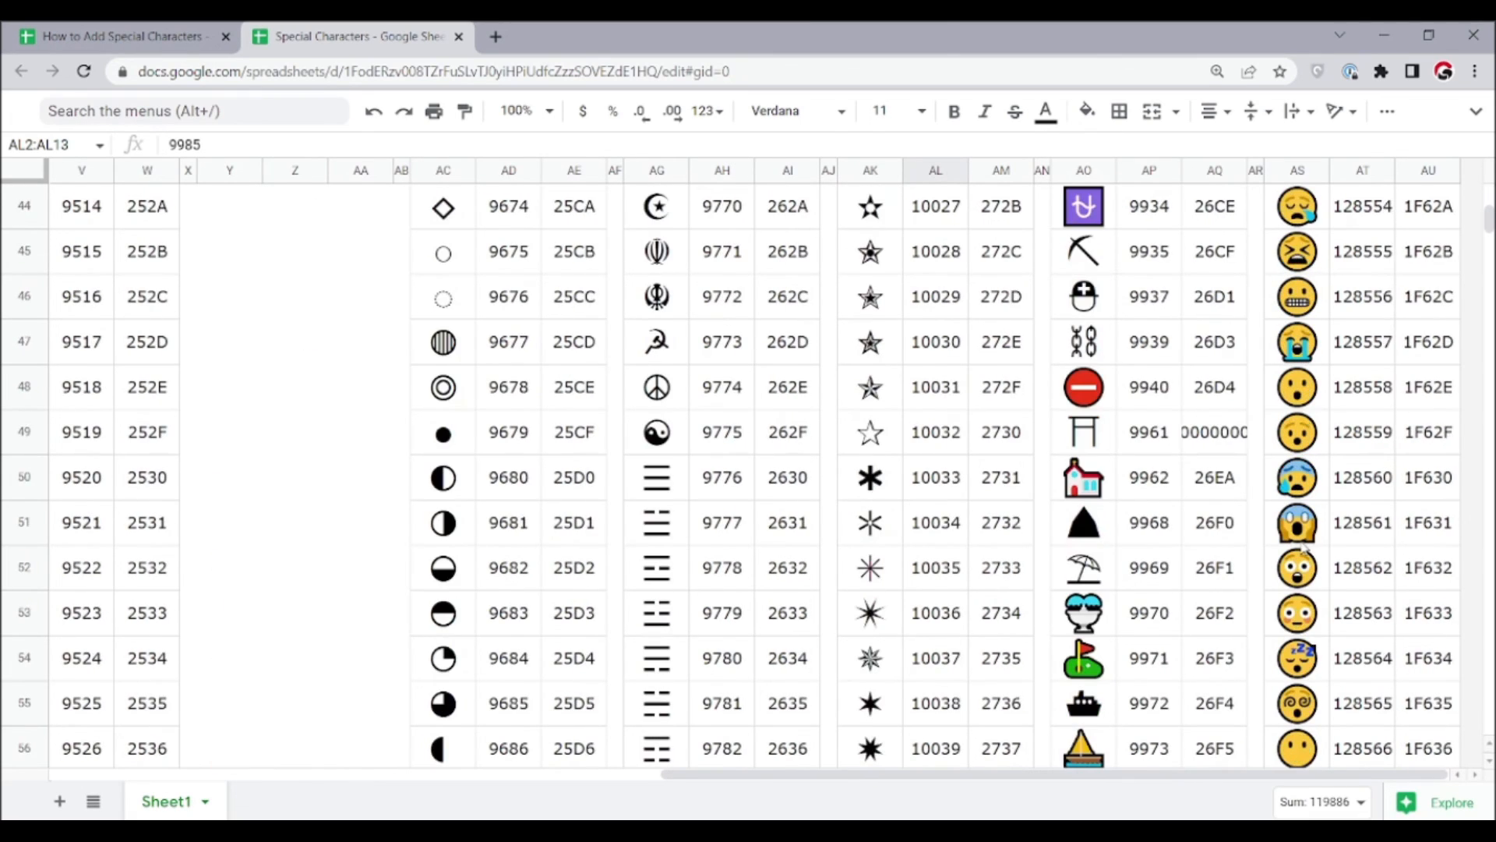
scroll(1304, 548, down, 1)
scroll(1304, 548, up, 20)
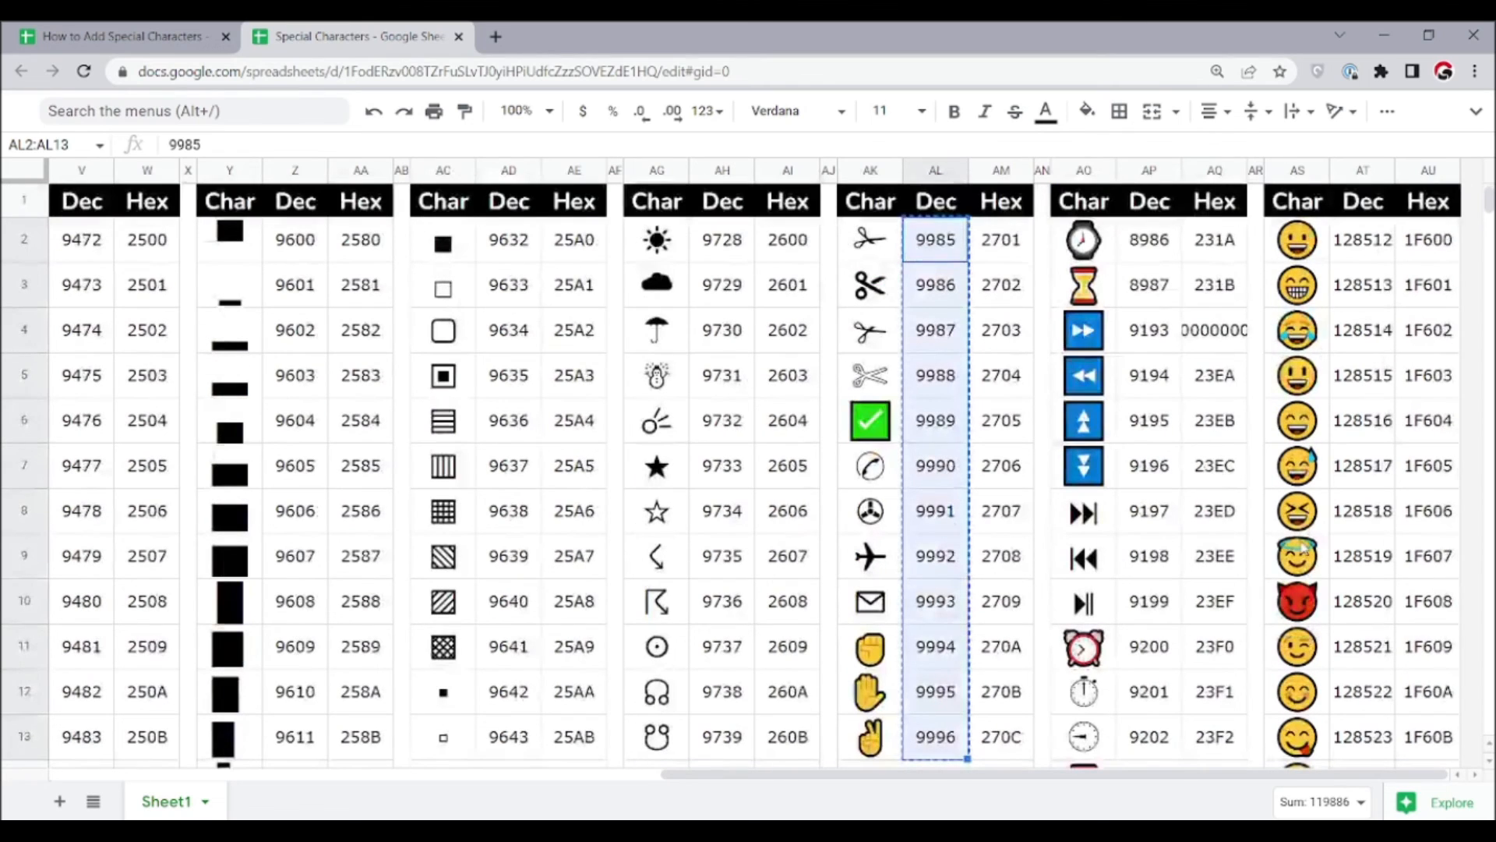
- Examine the CHAR(128525) part of the rating emoji formula in D5 of the How to Add Special Characters spreadsheet, leaving the formula unedited
click(107, 37)
click(484, 342)
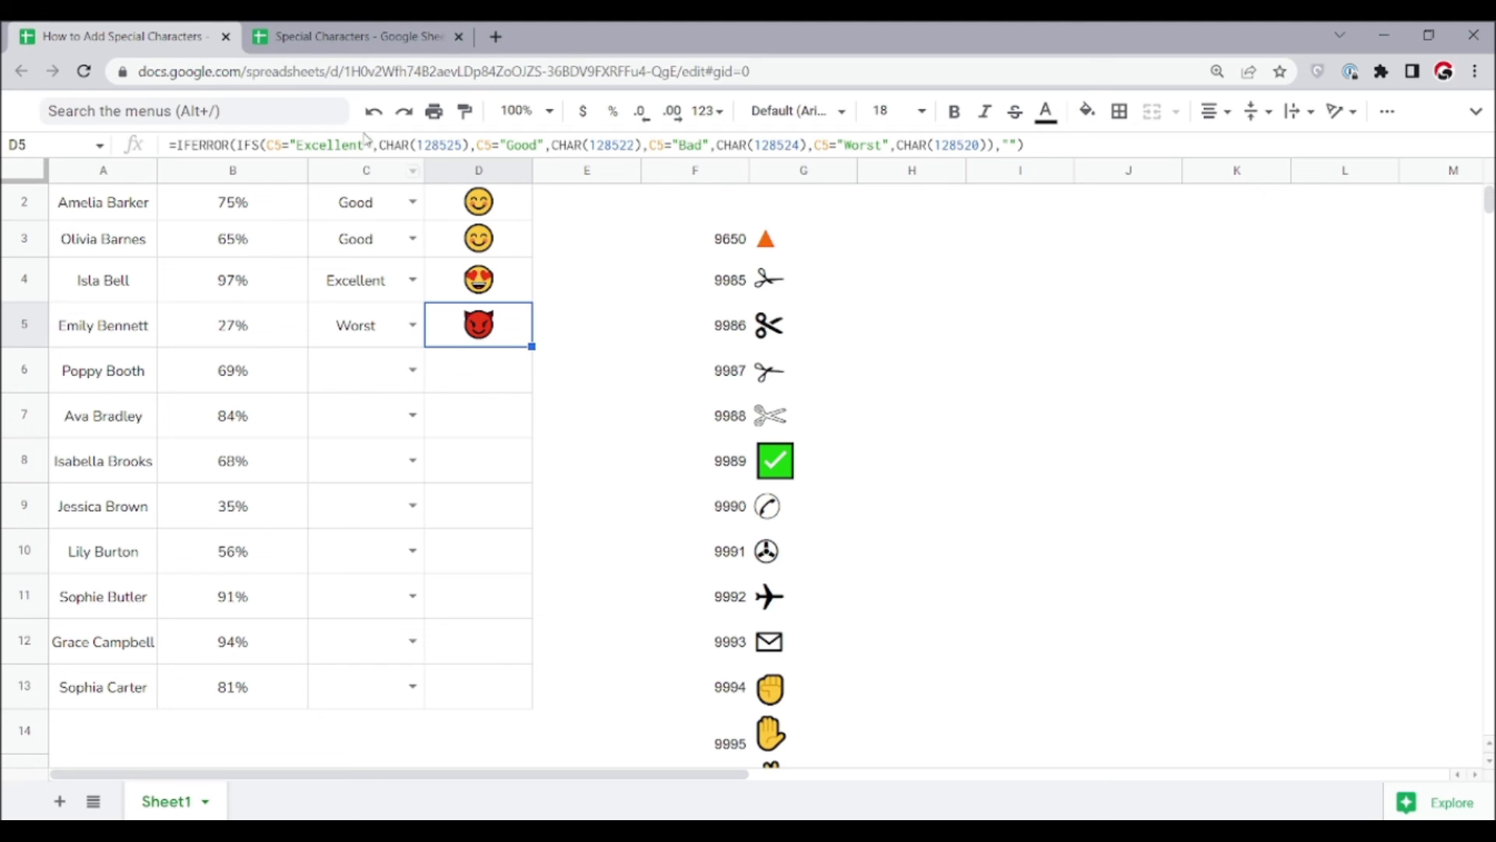
drag(380, 145, 471, 143)
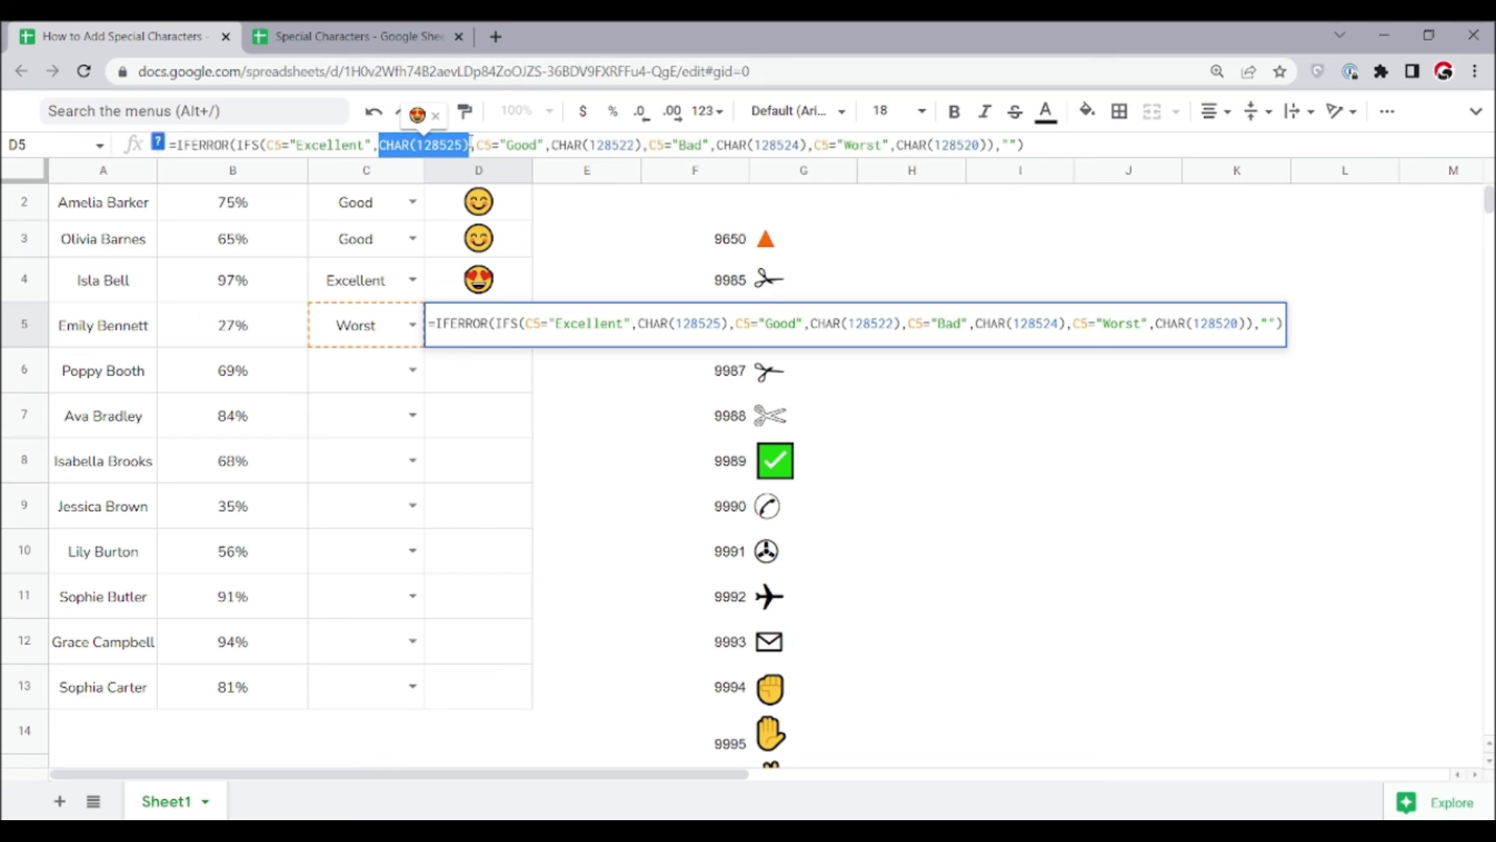
click(424, 278)
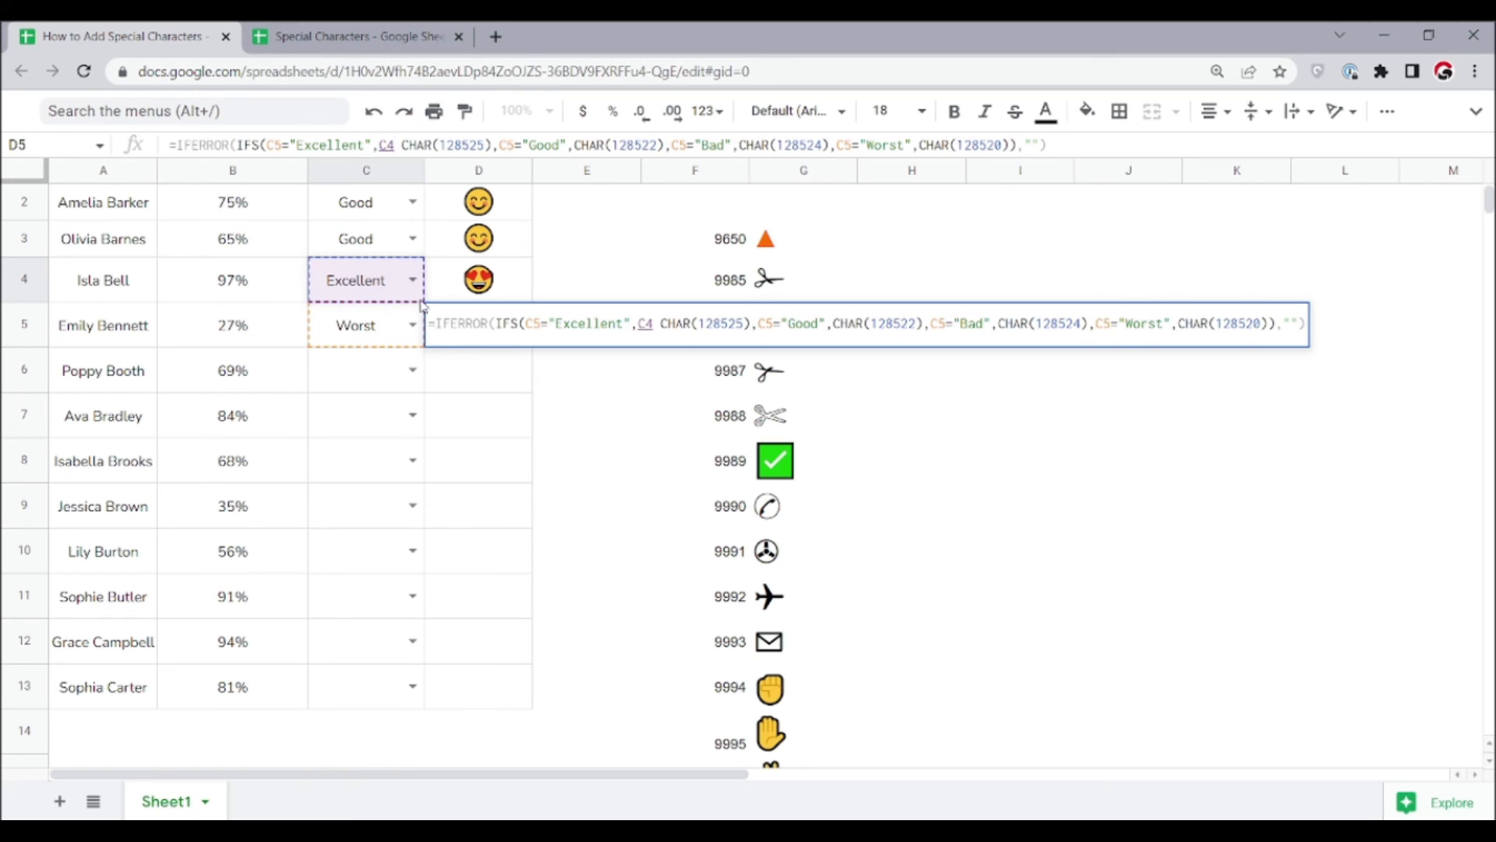
key(Escape)
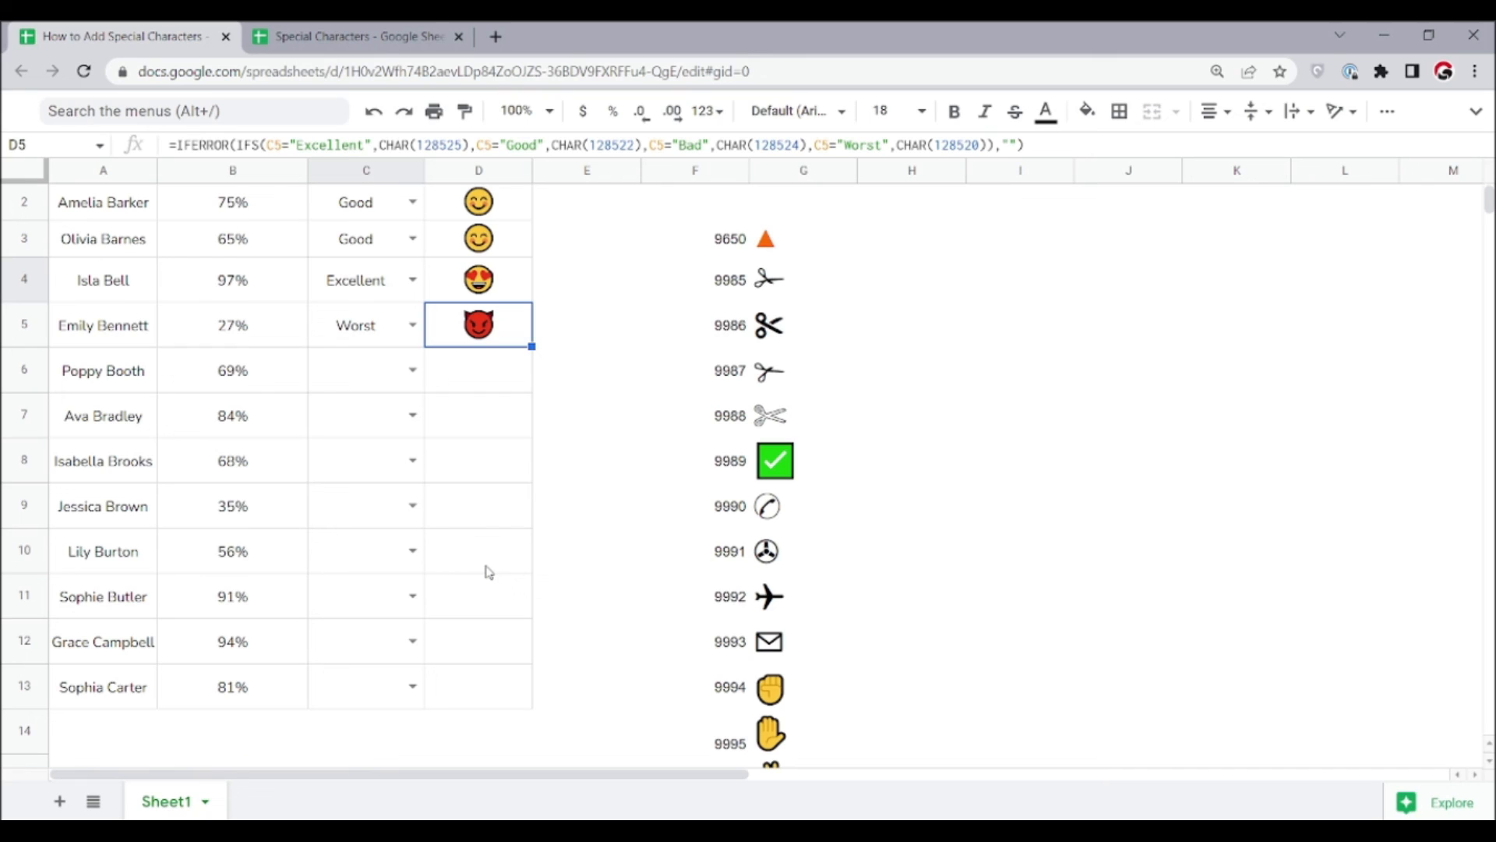
click(638, 616)
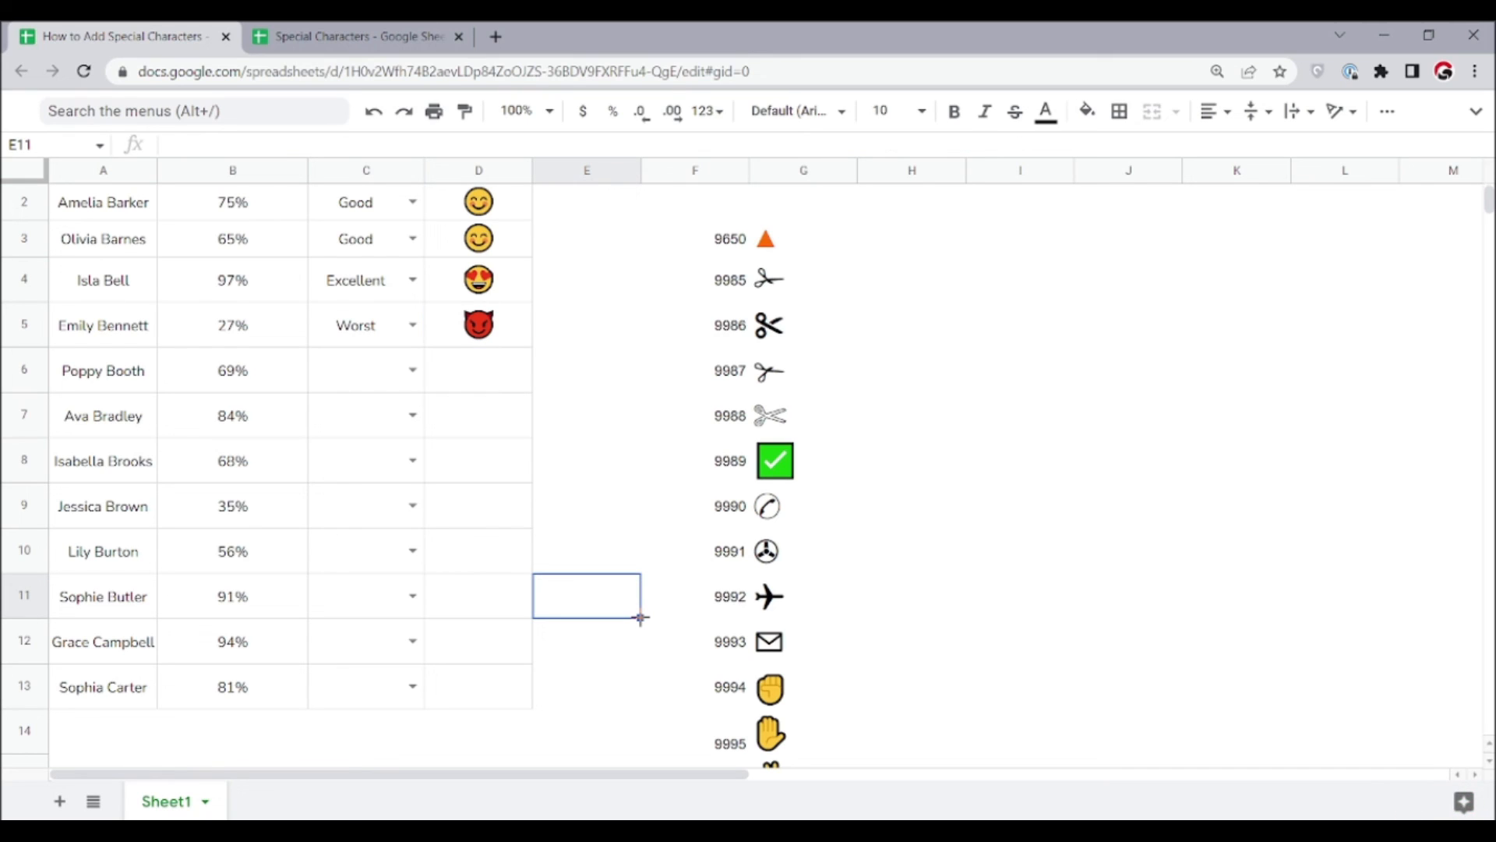